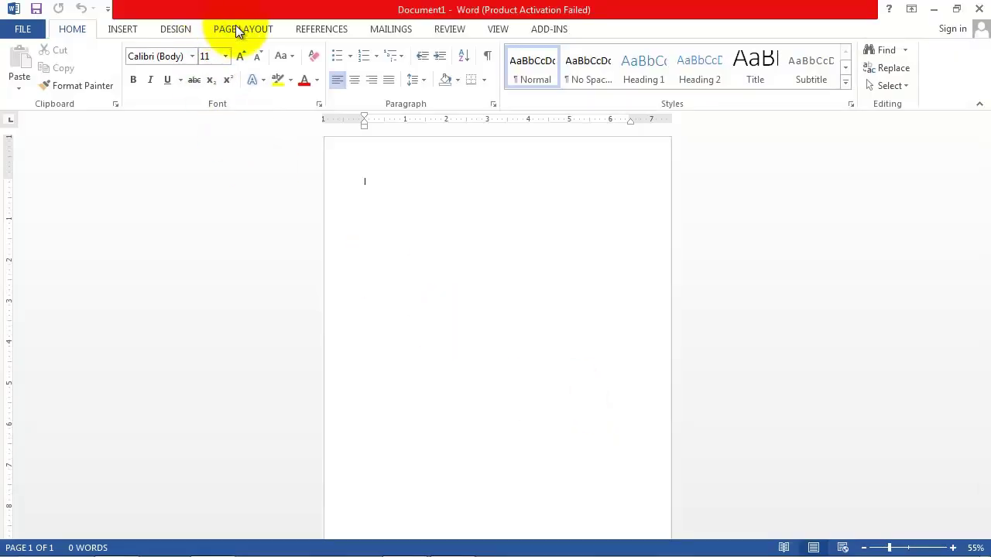
- Set the page to Narrow margins, Landscape orientation, A4 paper and two columns
{"action": "left_click", "coordinate": [236, 28]}
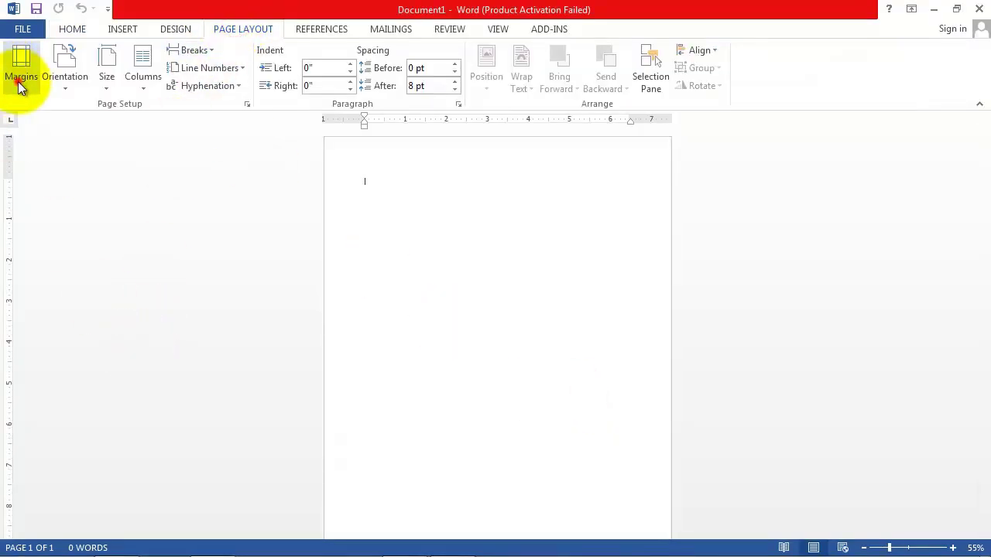
{"action": "left_click", "coordinate": [20, 81]}
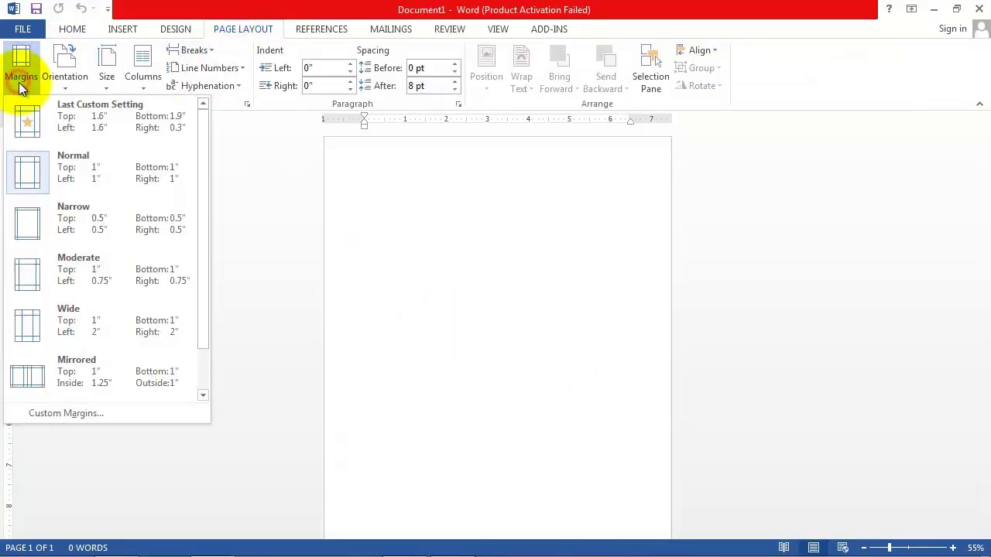
{"action": "left_click", "coordinate": [123, 222]}
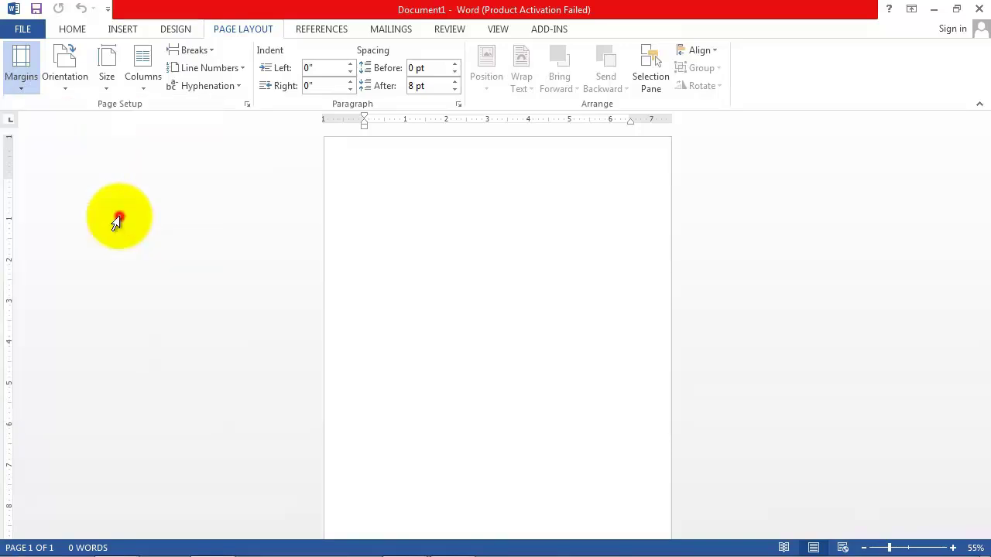
{"action": "left_click", "coordinate": [66, 86]}
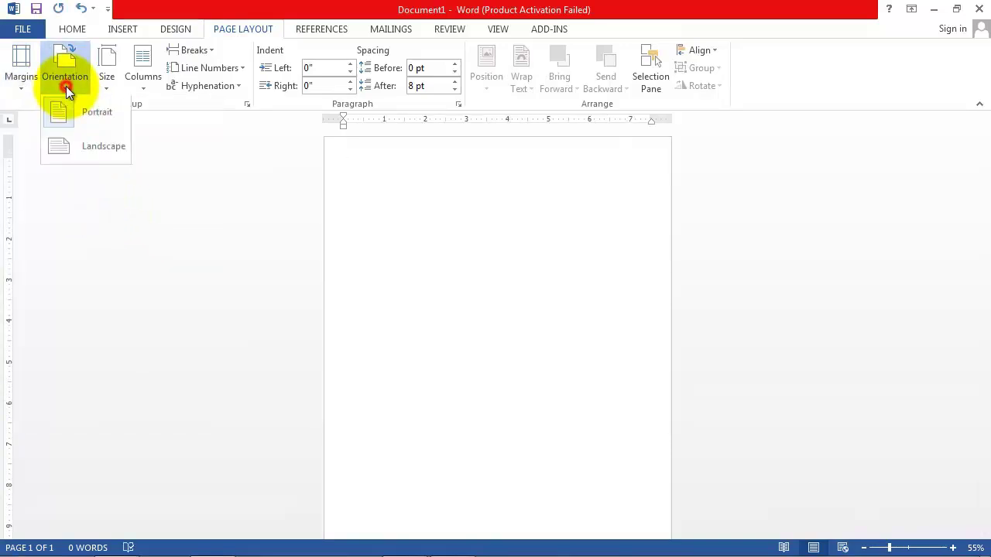
{"action": "left_click", "coordinate": [91, 153]}
{"action": "left_click", "coordinate": [108, 87]}
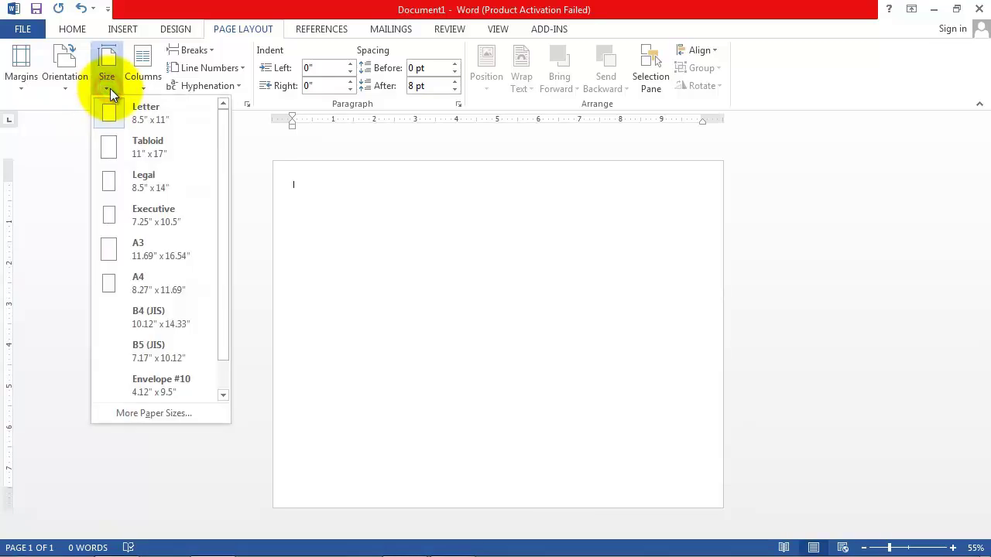
{"action": "left_click", "coordinate": [129, 286]}
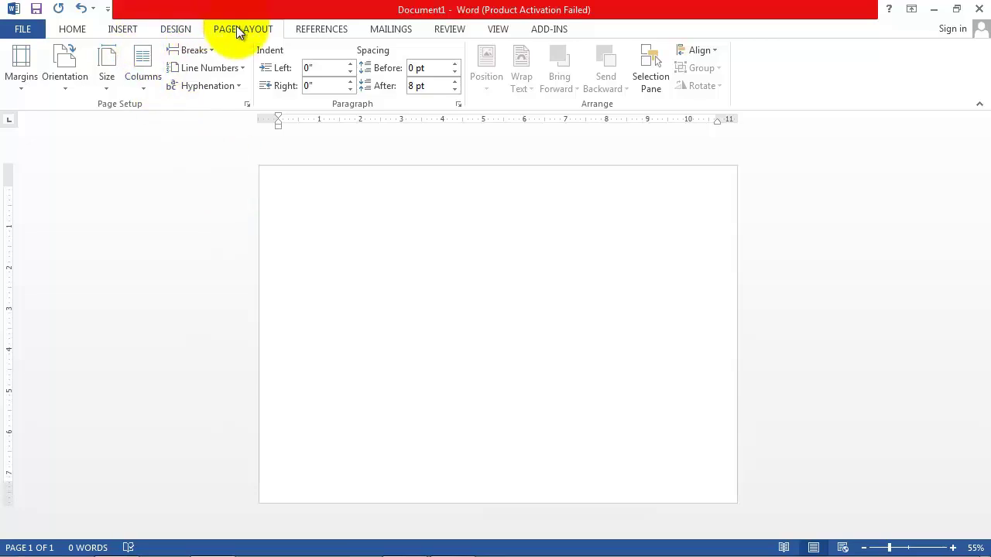
{"action": "left_click", "coordinate": [143, 89]}
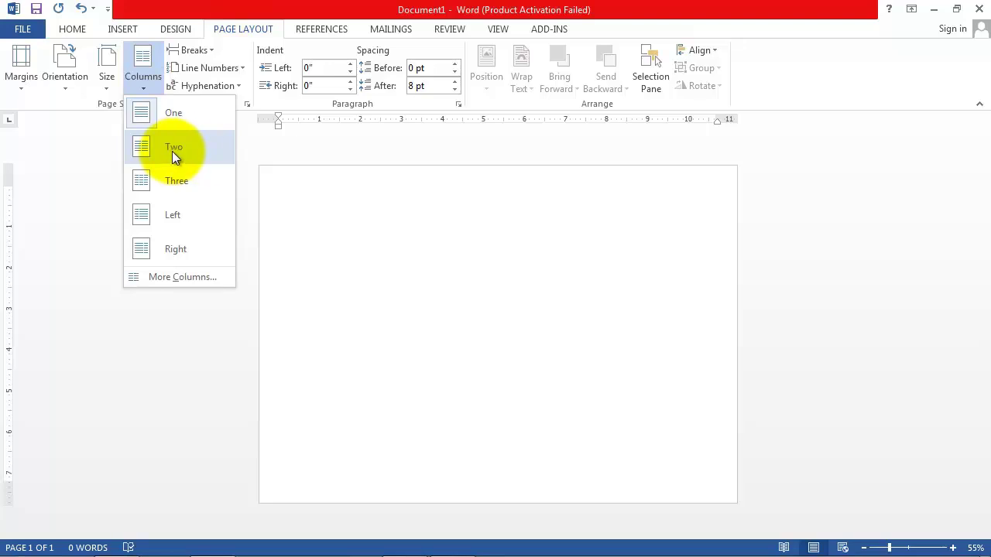
{"action": "left_click", "coordinate": [172, 149]}
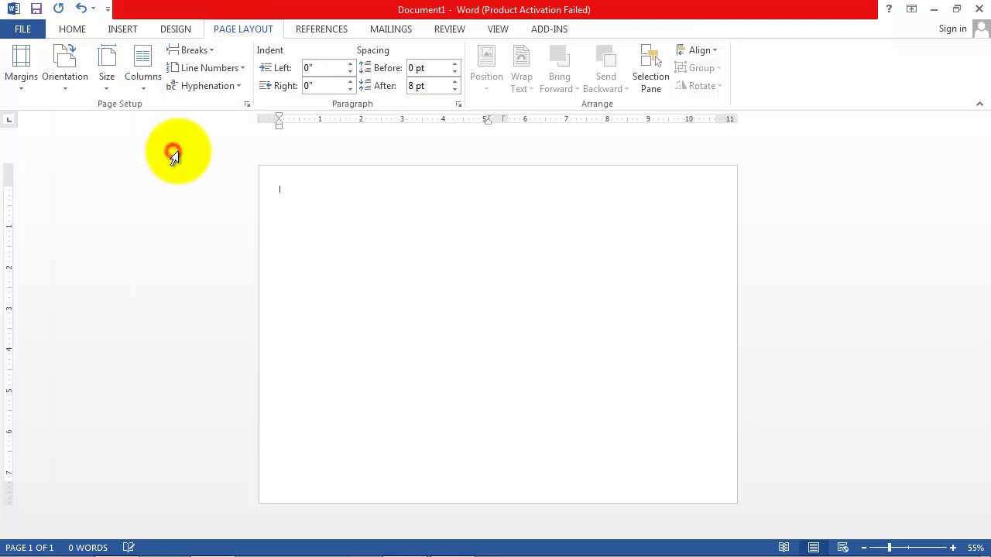
{"action": "left_click", "coordinate": [120, 30]}
- Draw a tall rectangle covering the left half of the page
{"action": "left_click", "coordinate": [214, 83]}
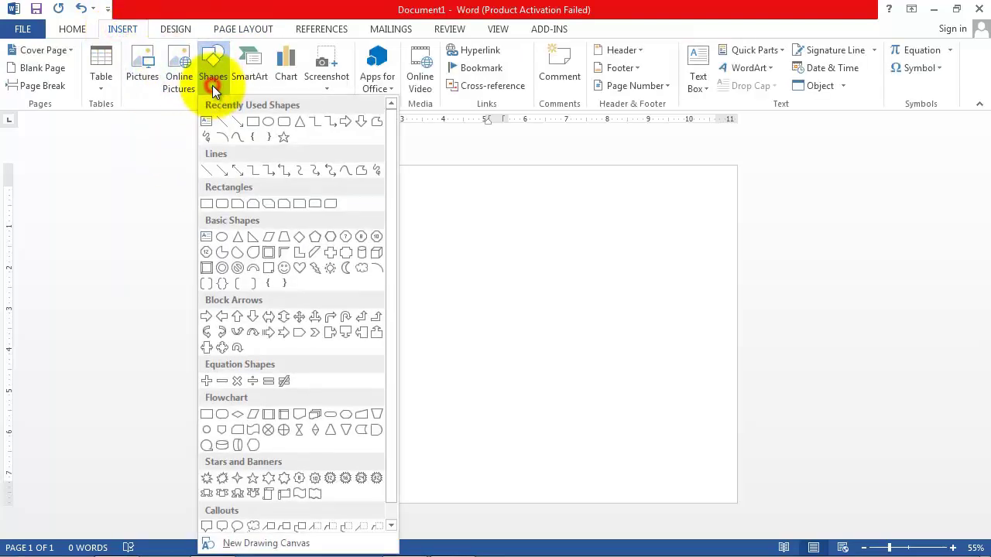
{"action": "left_click", "coordinate": [257, 122]}
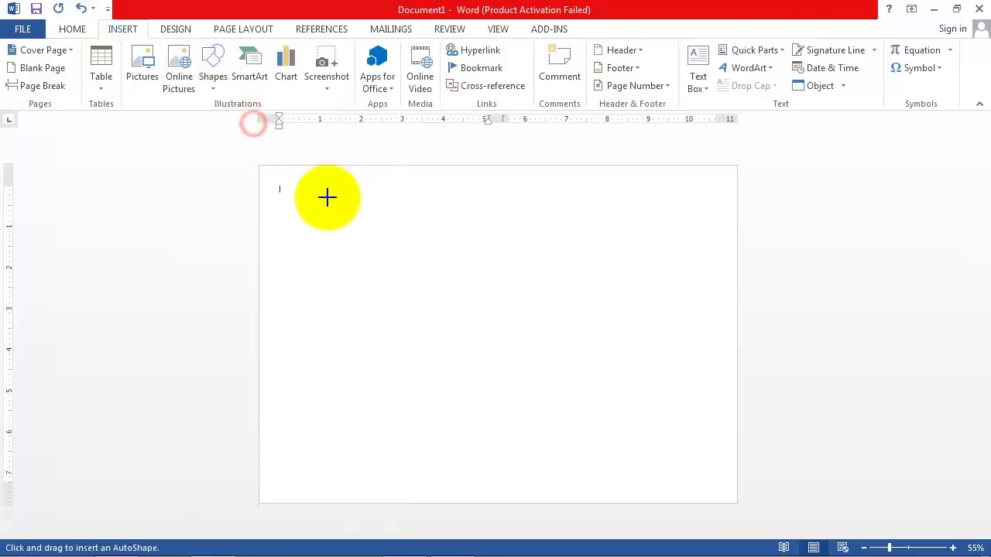
{"action": "left_click_drag", "start_coordinate": [278, 181], "coordinate": [487, 488]}
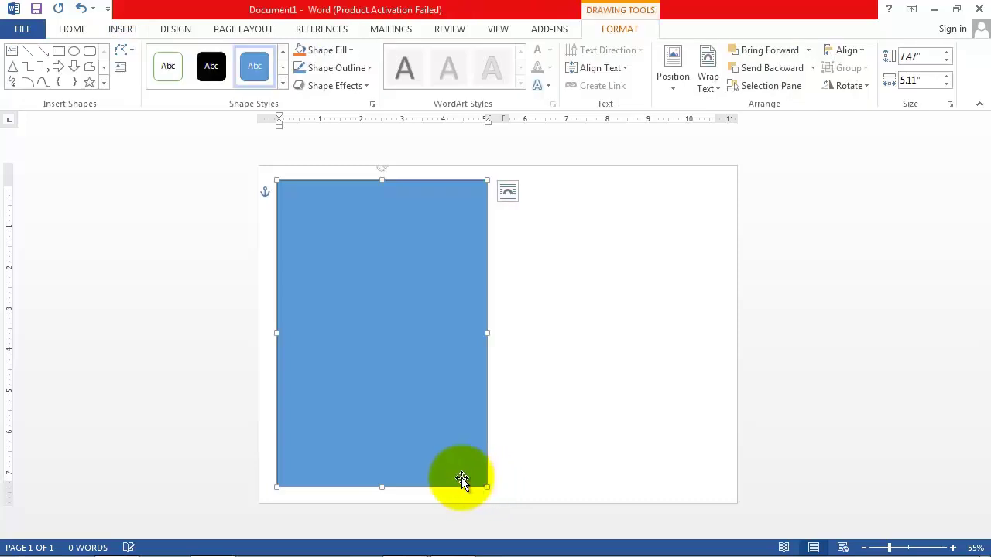
- Fill the rectangle with the Water droplets texture and remove its outline
{"action": "left_click", "coordinate": [352, 51]}
{"action": "mouse_move", "coordinate": [337, 265]}
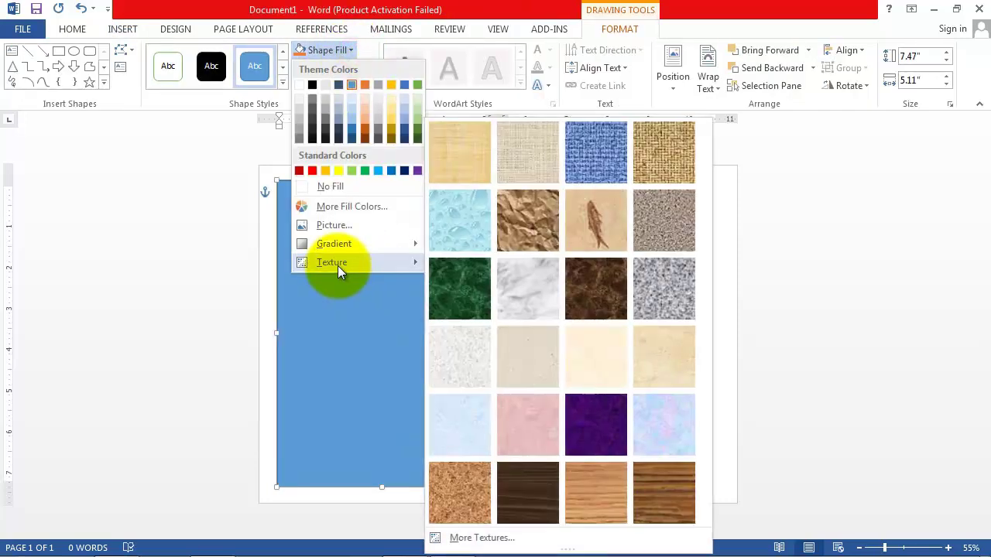
{"action": "left_click", "coordinate": [453, 212]}
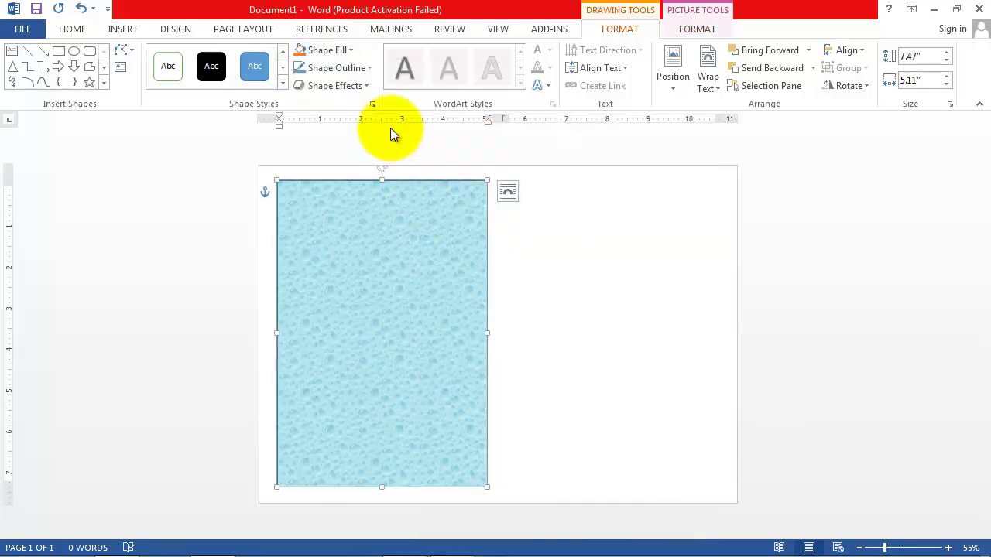
{"action": "left_click", "coordinate": [370, 68]}
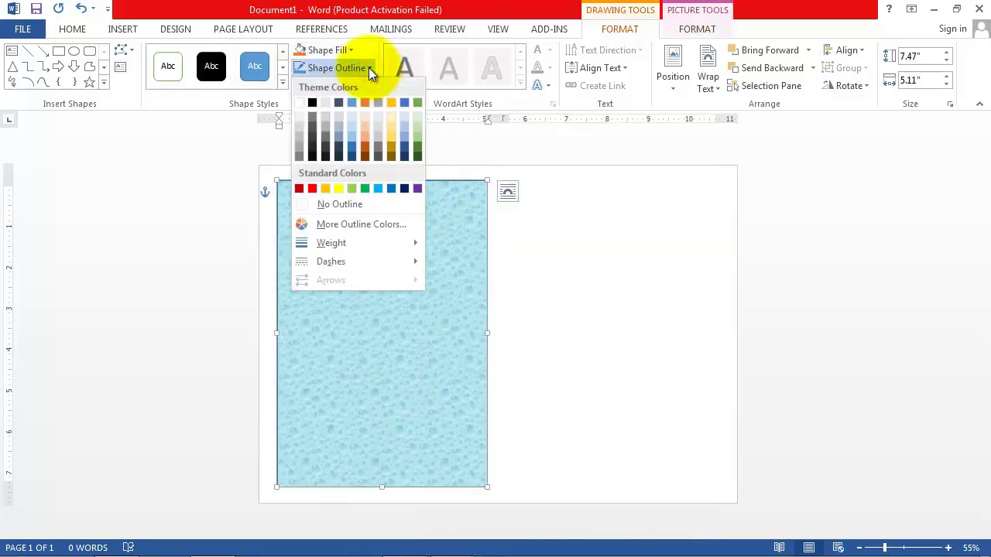
{"action": "left_click", "coordinate": [347, 205]}
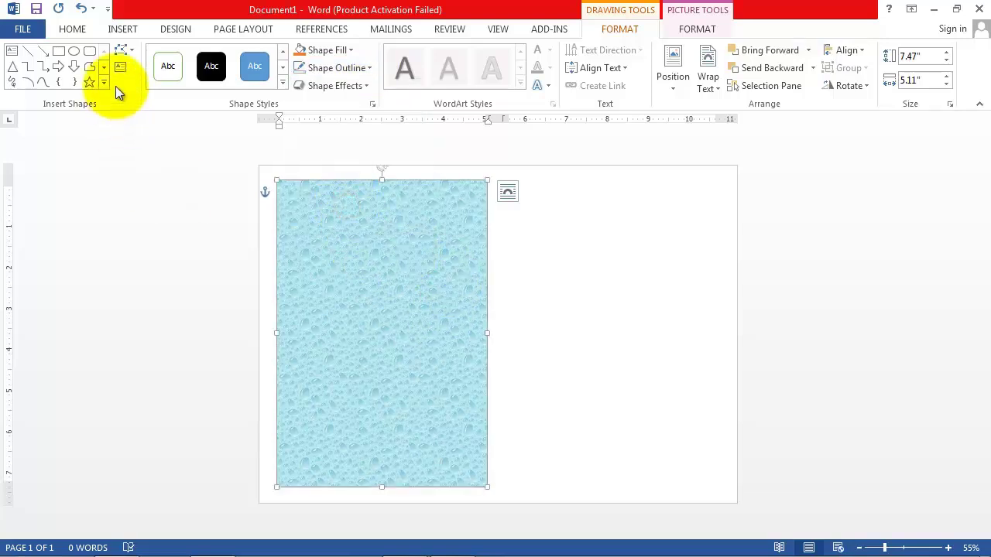
{"action": "left_click", "coordinate": [72, 31]}
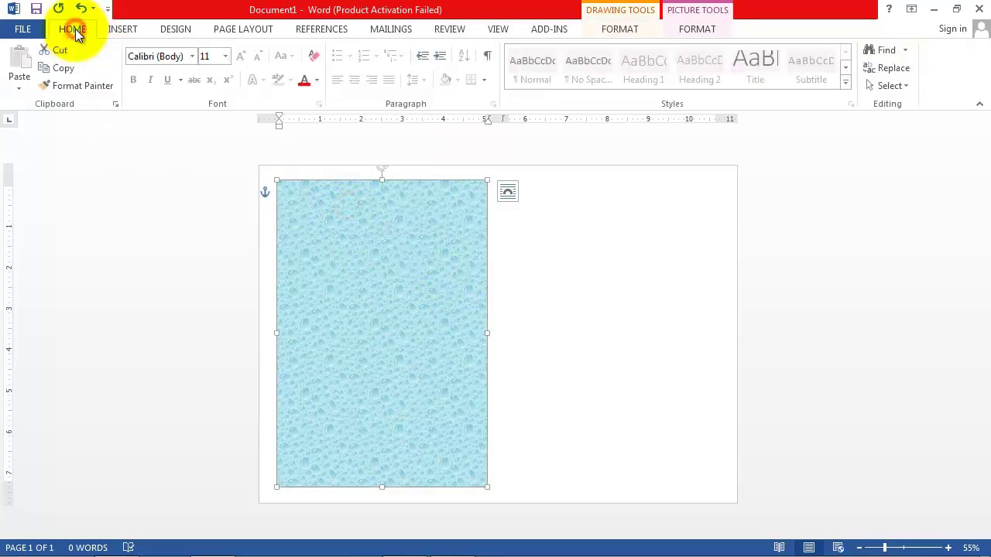
- Copy the textured rectangle and place the duplicate on the right half of the page
{"action": "left_click", "coordinate": [62, 68]}
{"action": "left_click", "coordinate": [26, 62]}
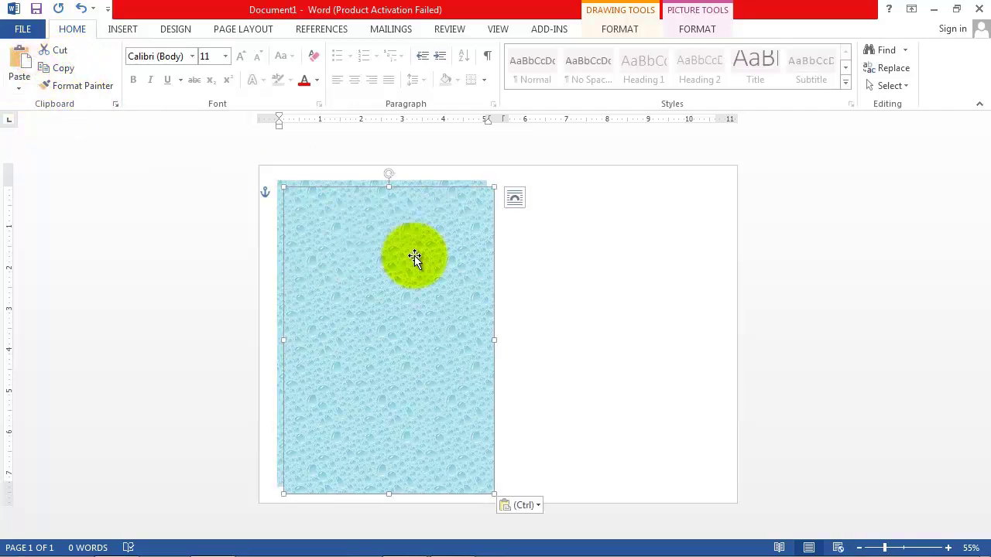
{"action": "left_click_drag", "start_coordinate": [416, 257], "coordinate": [662, 265]}
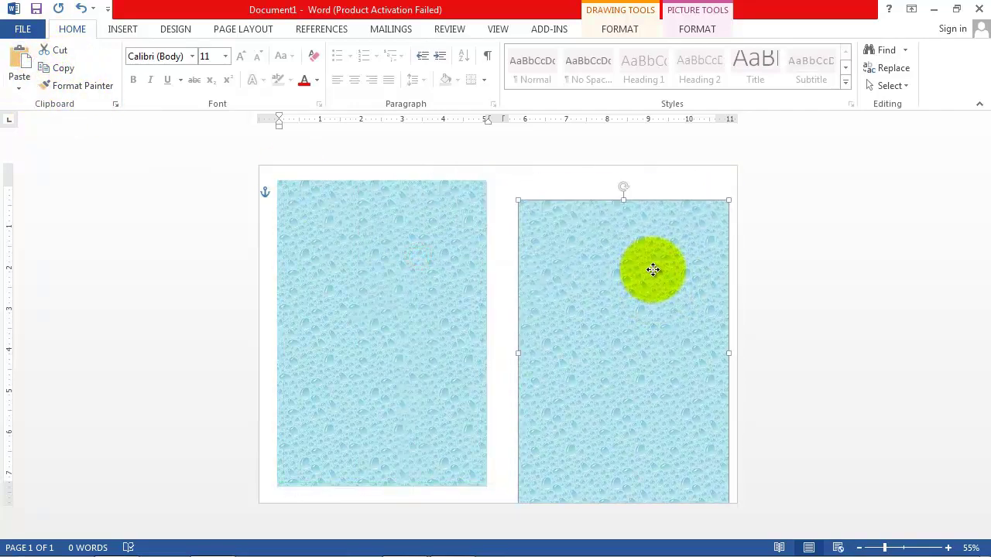
{"action": "left_click_drag", "start_coordinate": [662, 266], "coordinate": [650, 269]}
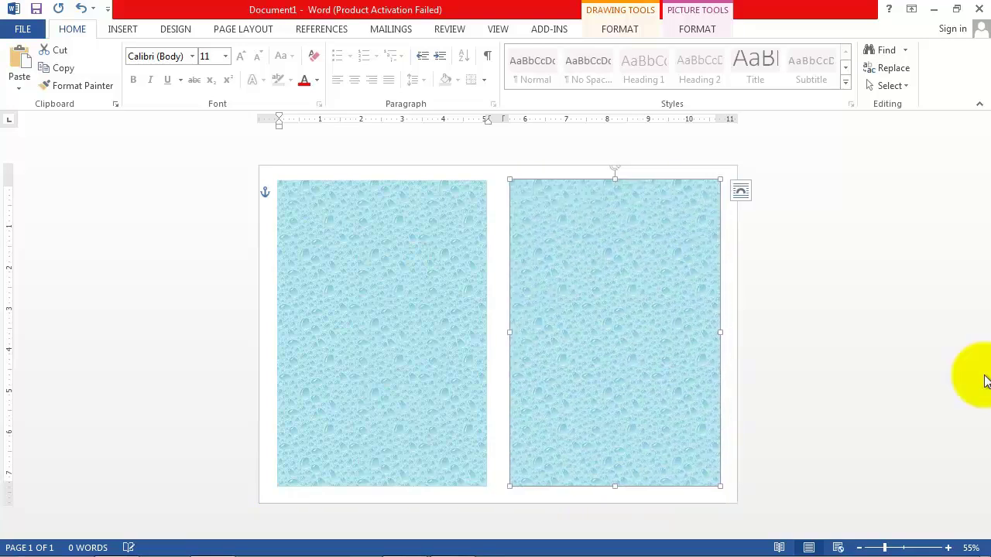
{"action": "left_click", "coordinate": [822, 303]}
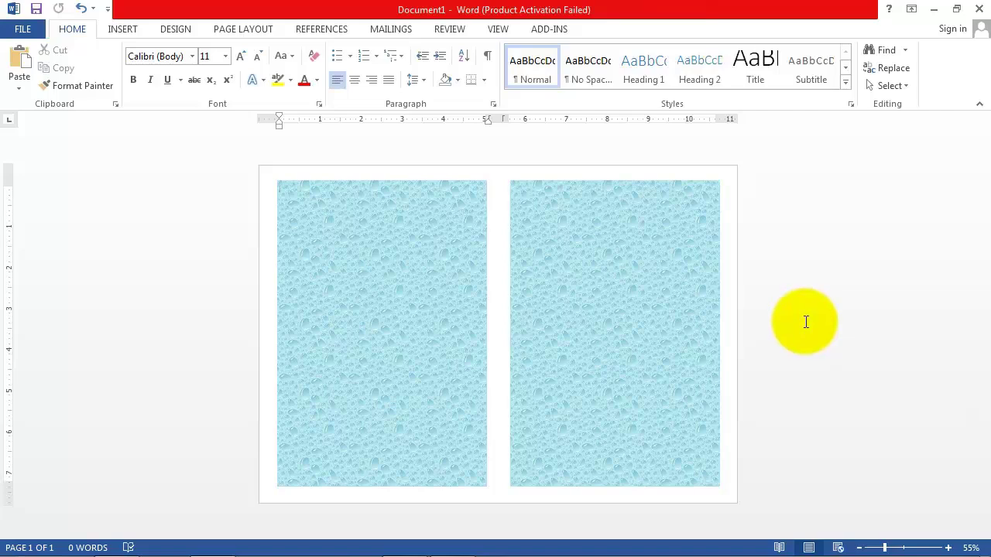
- Draw a snipped-corner rectangle inside the left textured panel
{"action": "left_click", "coordinate": [121, 31]}
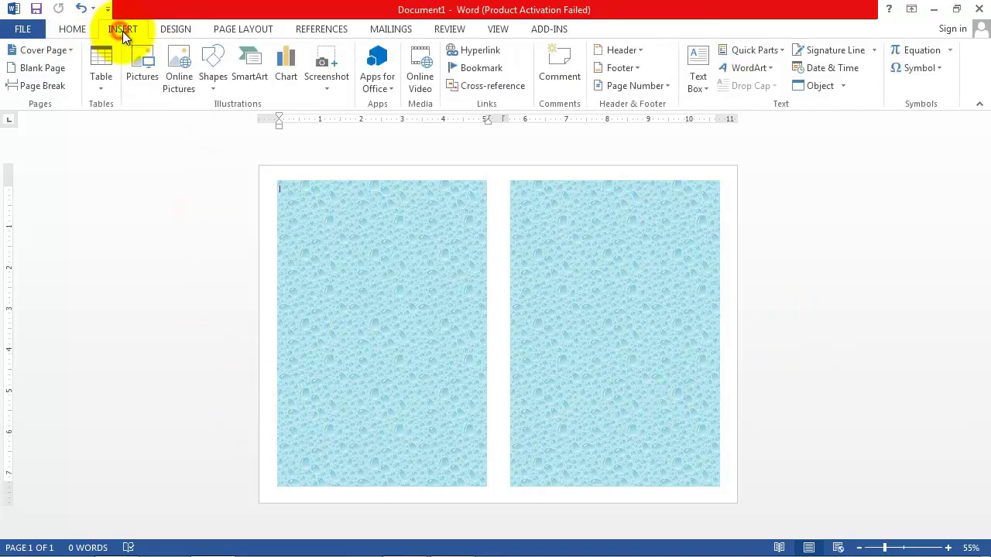
{"action": "left_click", "coordinate": [215, 90]}
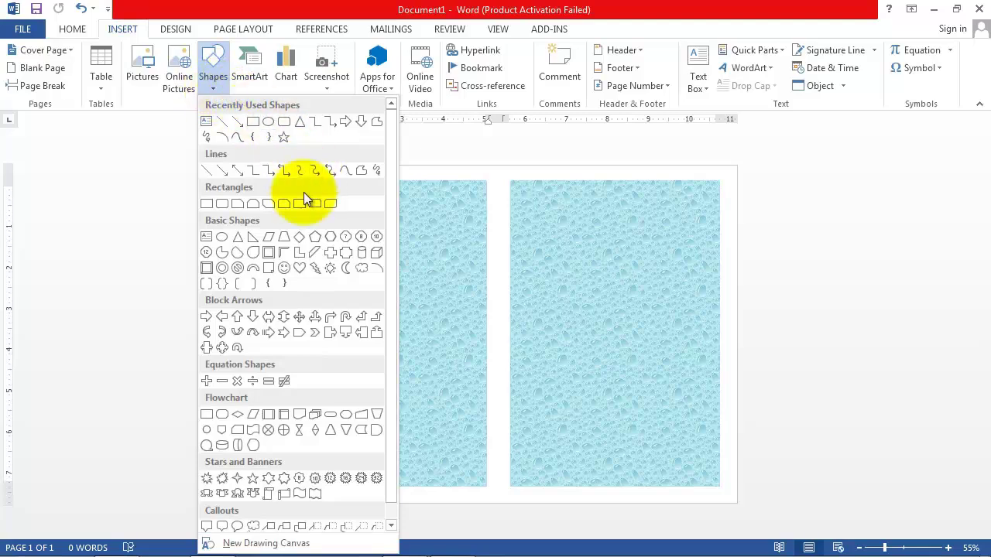
{"action": "left_click", "coordinate": [266, 205]}
{"action": "mouse_move", "coordinate": [287, 197]}
{"action": "left_mouse_down"}
{"action": "mouse_move", "coordinate": [461, 477]}
{"action": "mouse_move", "coordinate": [468, 471]}
{"action": "left_mouse_up"}
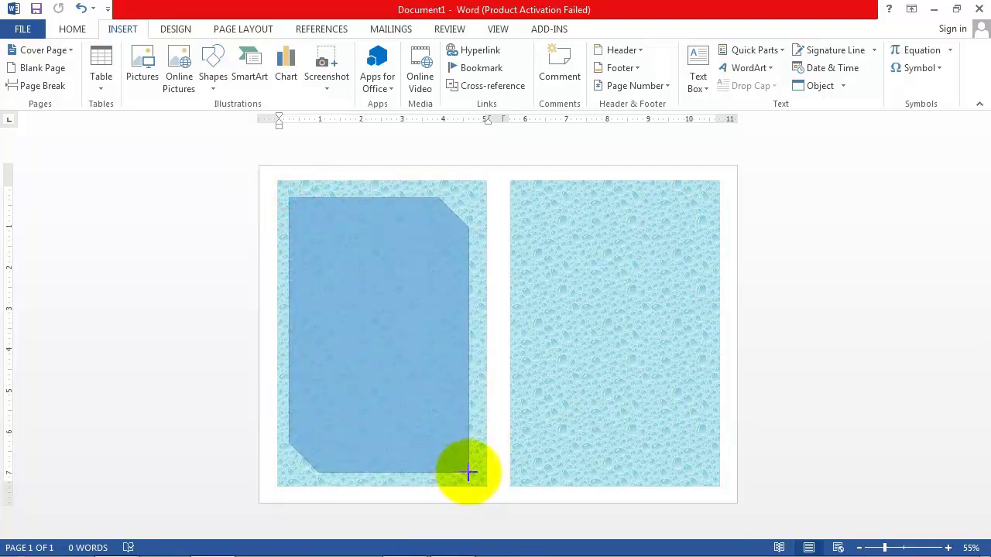
{"action": "left_click_drag", "start_coordinate": [465, 472], "coordinate": [466, 472]}
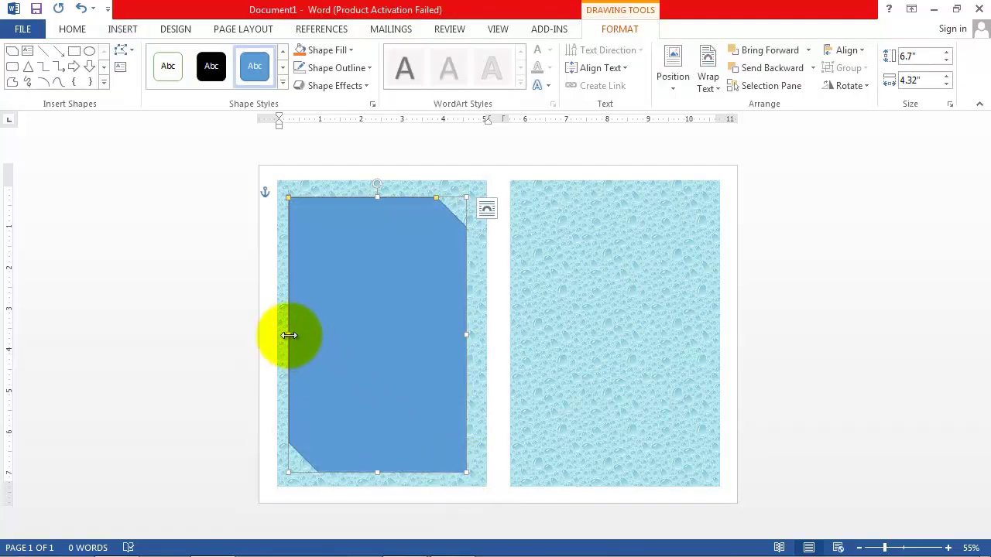
{"action": "left_click_drag", "start_coordinate": [289, 335], "coordinate": [293, 335]}
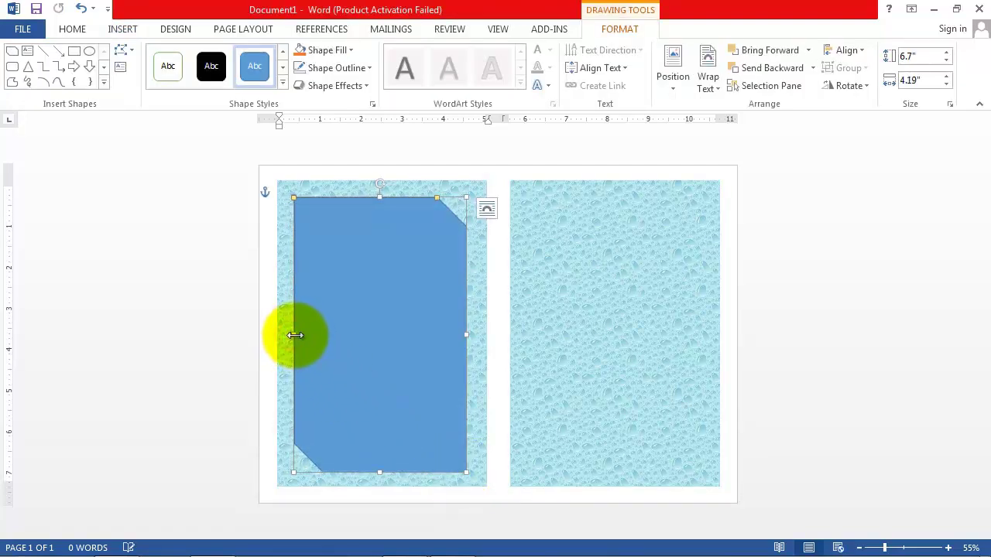
- Give the snipped-corner rectangle a white fill and no outline
{"action": "left_click", "coordinate": [369, 68]}
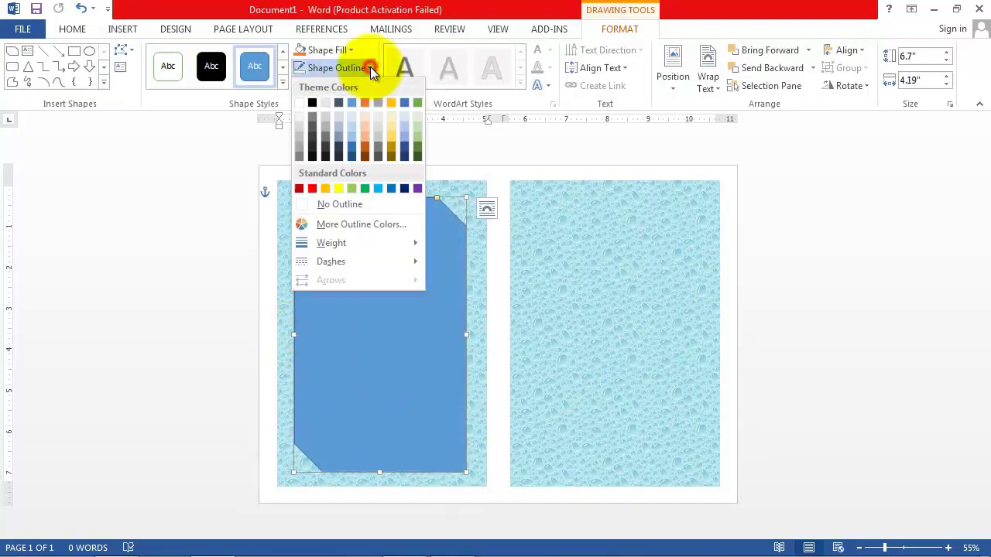
{"action": "left_click", "coordinate": [343, 205]}
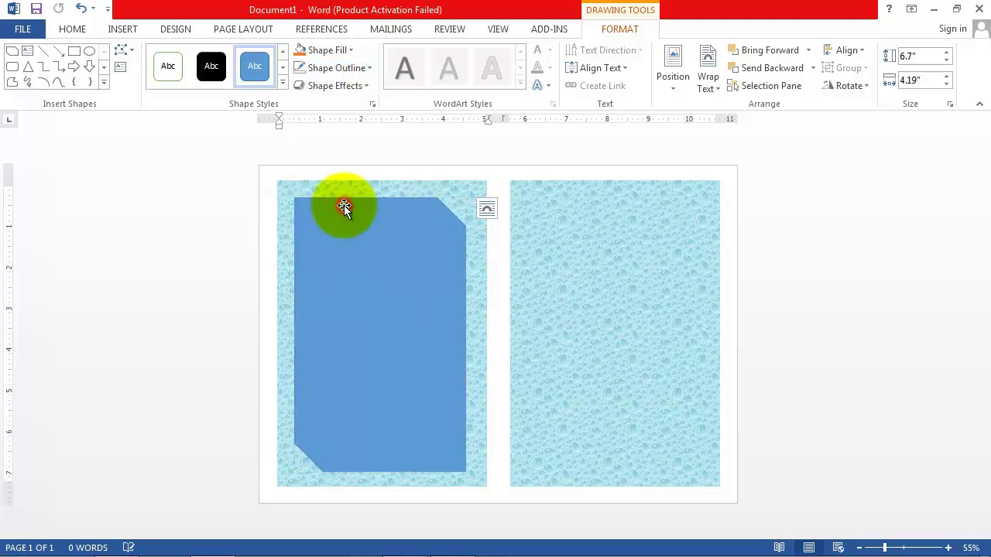
{"action": "left_click", "coordinate": [348, 48]}
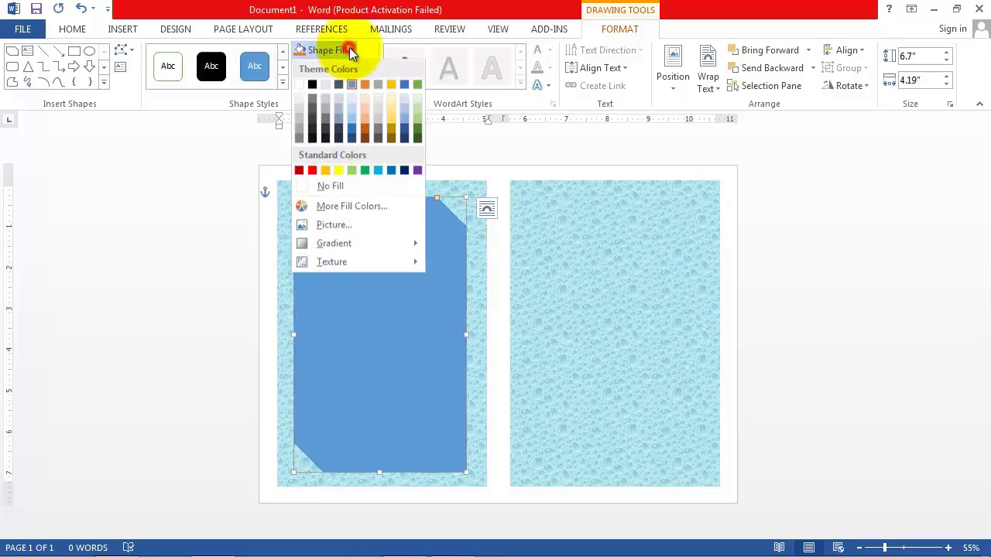
{"action": "left_click", "coordinate": [300, 87]}
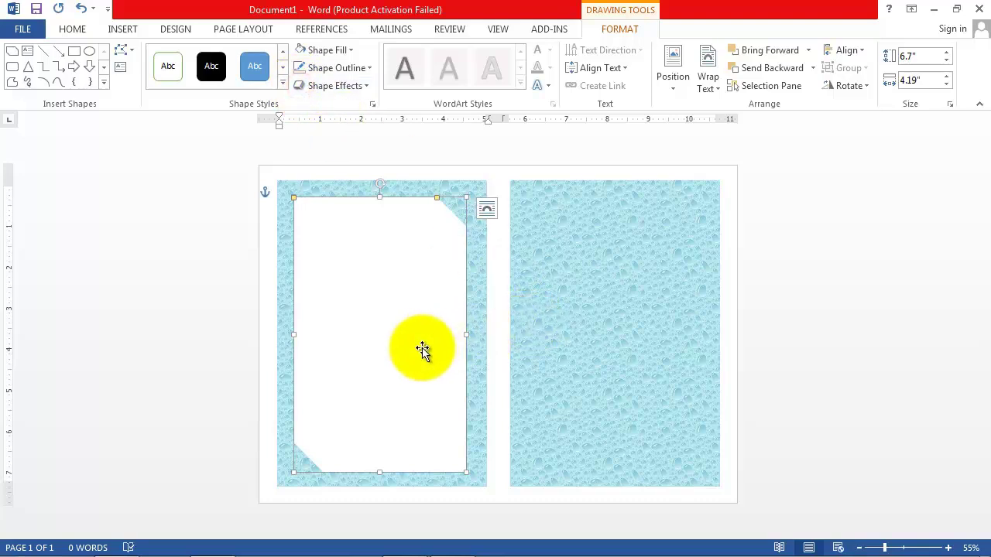
{"action": "left_click", "coordinate": [811, 260]}
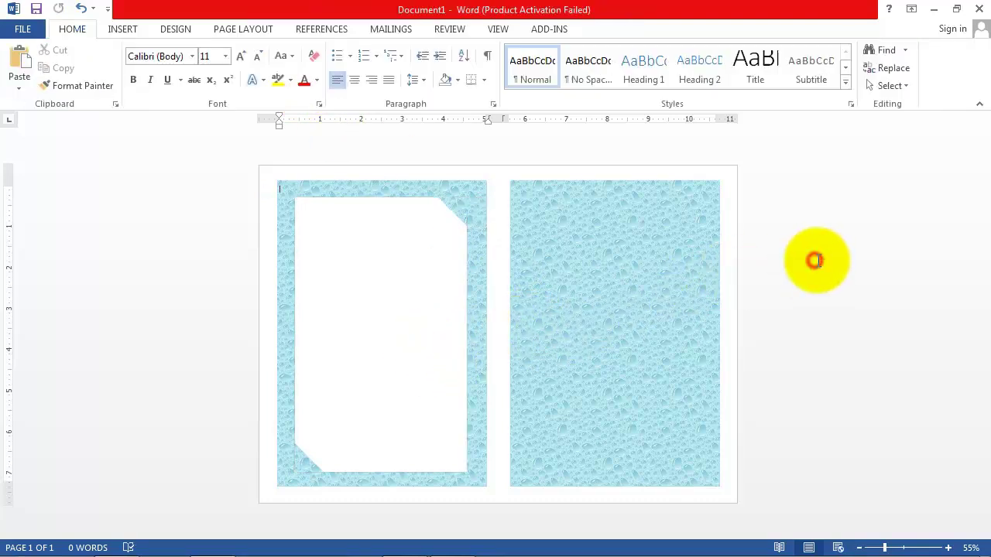
- Insert the png9 picture from the Wedding invitation folder on the Desktop
{"action": "left_click", "coordinate": [119, 32]}
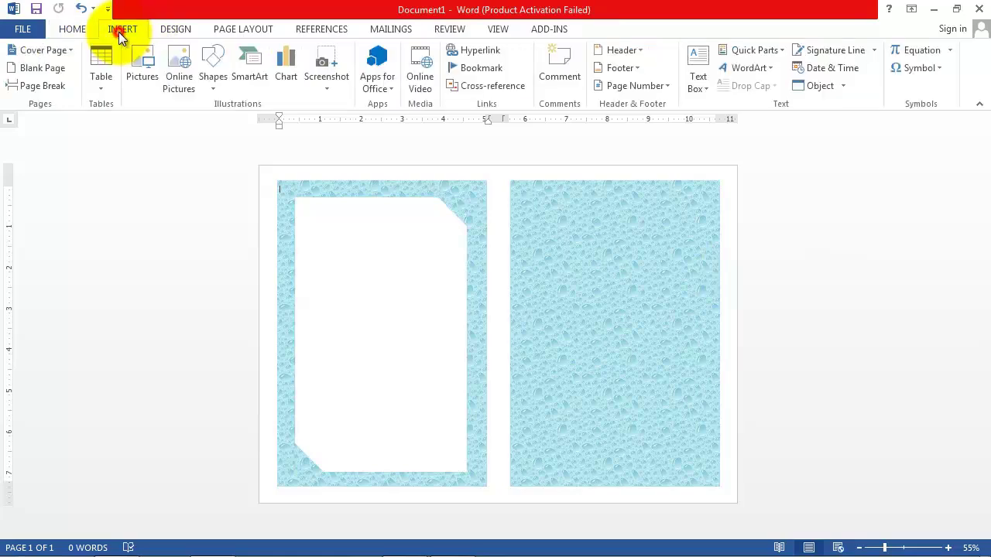
{"action": "left_click", "coordinate": [144, 68]}
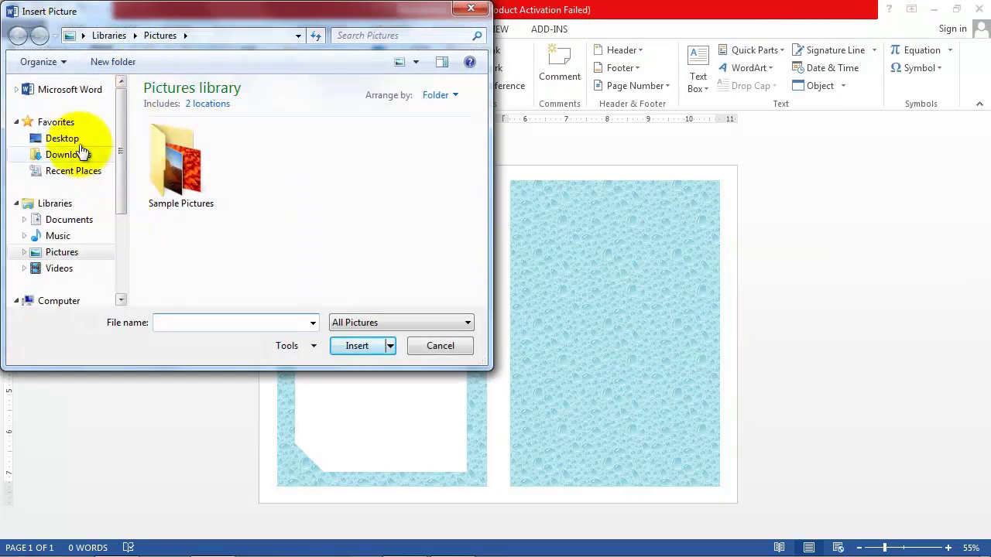
{"action": "left_click", "coordinate": [68, 138]}
{"action": "left_click_drag", "start_coordinate": [480, 119], "coordinate": [480, 298]}
{"action": "double_click", "coordinate": [237, 271]}
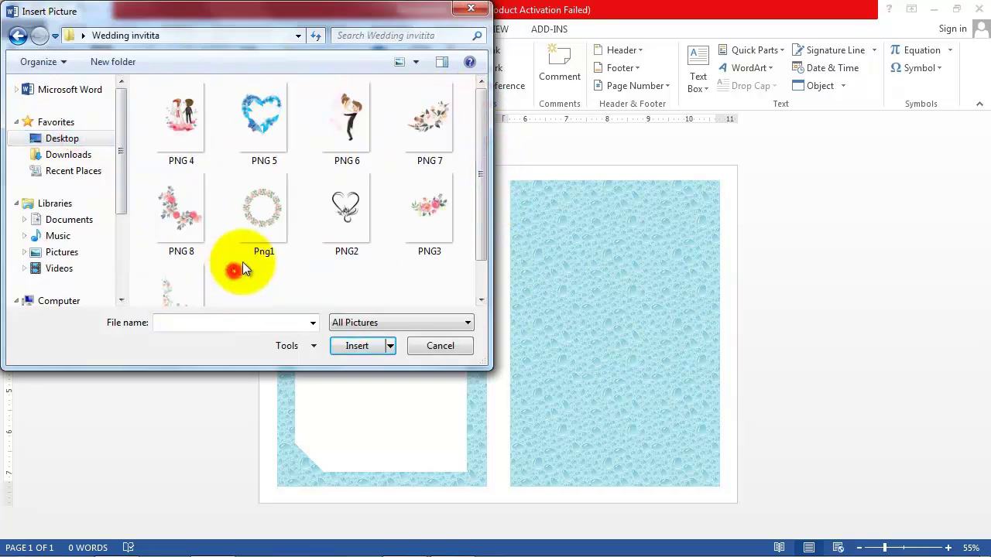
{"action": "left_click", "coordinate": [179, 280]}
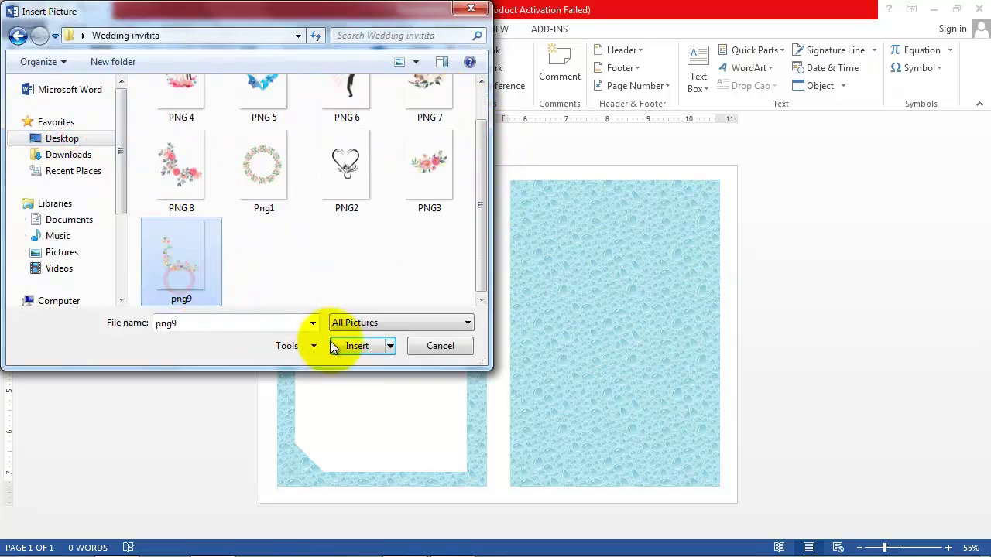
{"action": "left_click", "coordinate": [354, 345]}
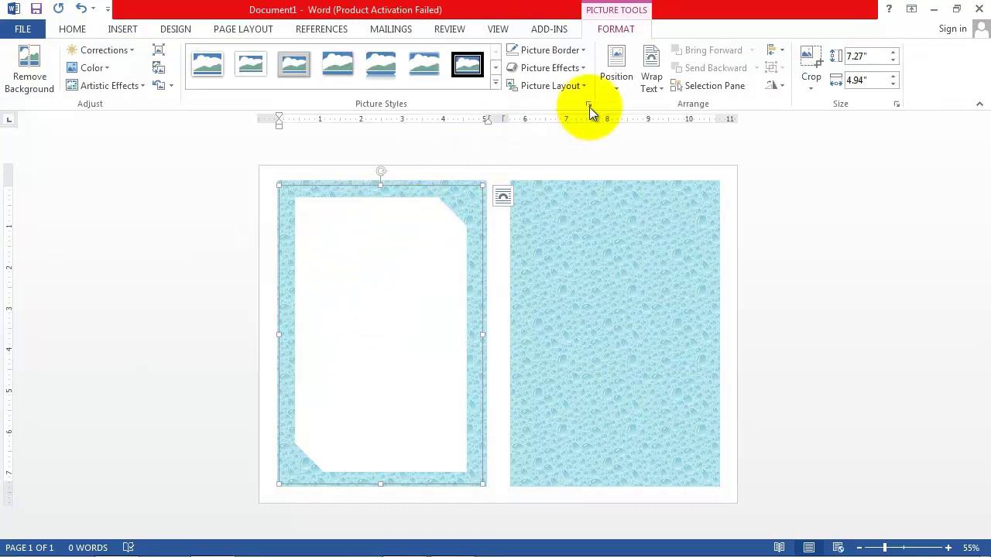
- Set the floral picture to In Front of Text, shrink it, and place it bottom-left
{"action": "left_click", "coordinate": [660, 83]}
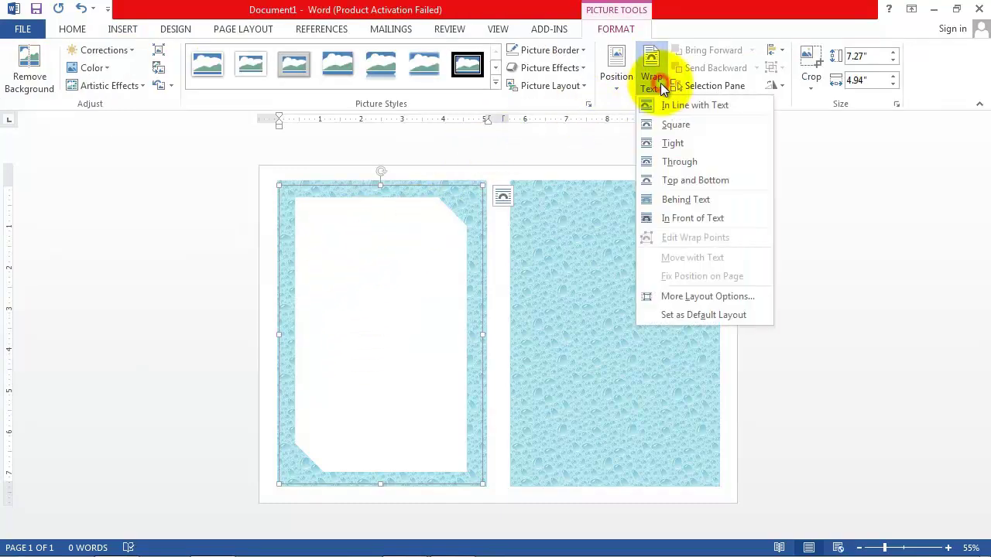
{"action": "left_click", "coordinate": [671, 218]}
{"action": "left_click_drag", "start_coordinate": [341, 376], "coordinate": [328, 458]}
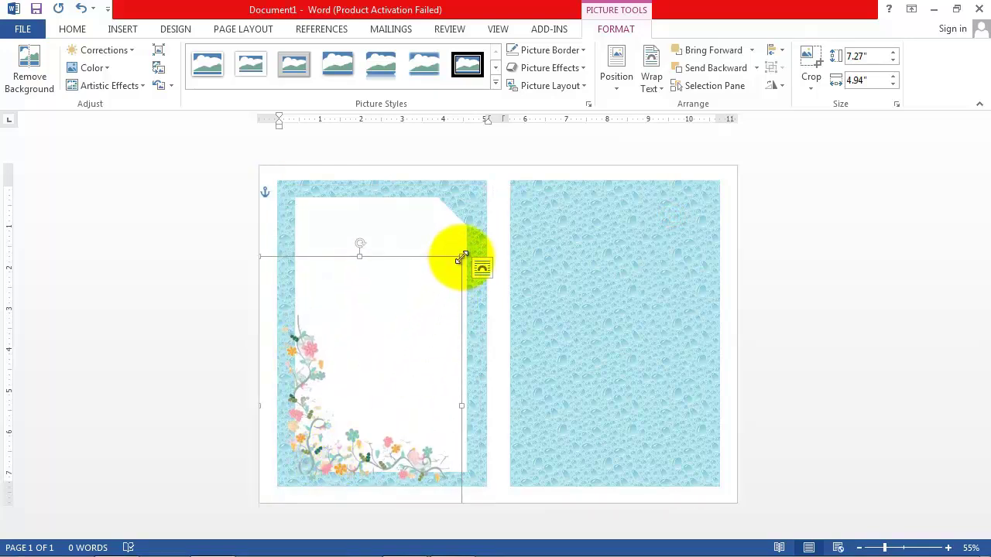
{"action": "left_click_drag", "start_coordinate": [461, 257], "coordinate": [441, 299]}
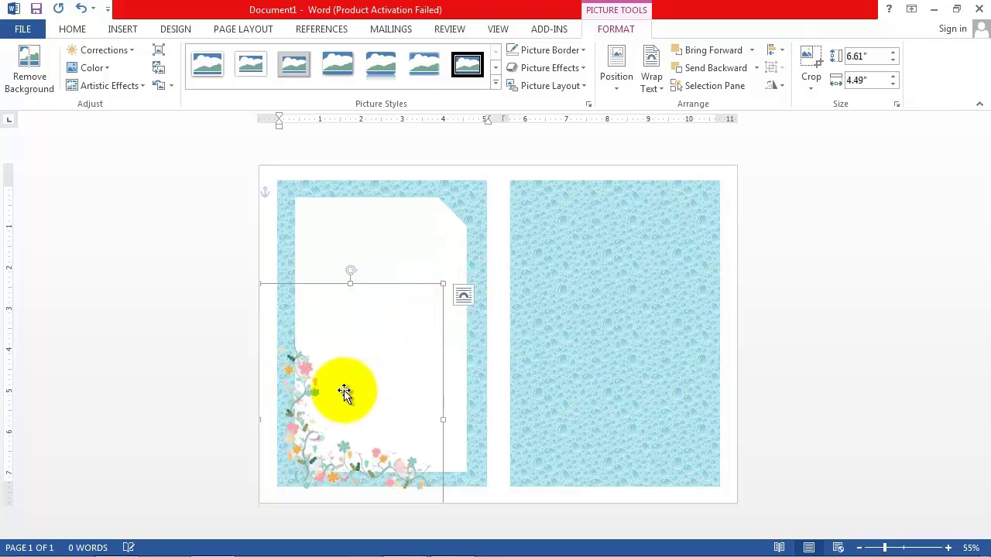
{"action": "left_click", "coordinate": [313, 374]}
{"action": "left_click_drag", "start_coordinate": [313, 374], "coordinate": [313, 374]}
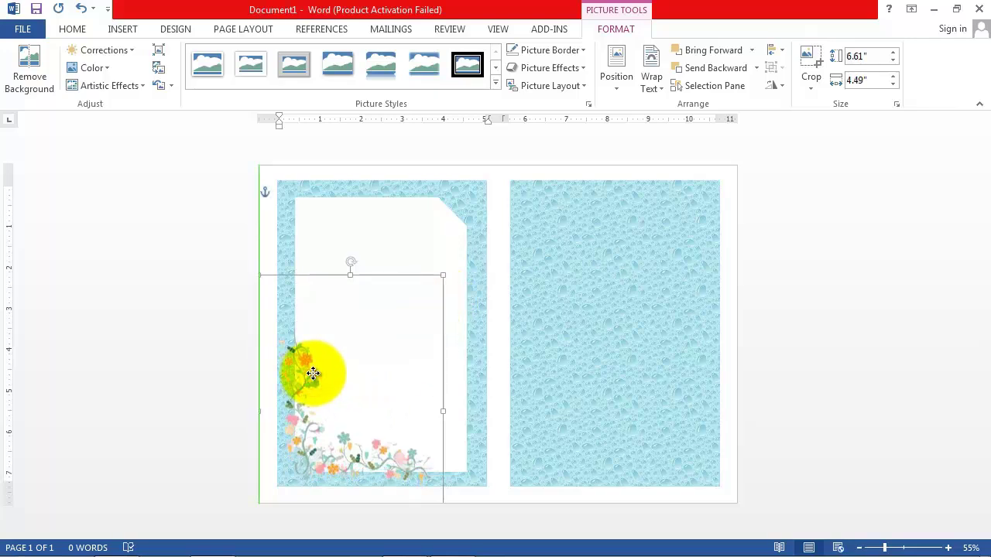
{"action": "left_click", "coordinate": [833, 295]}
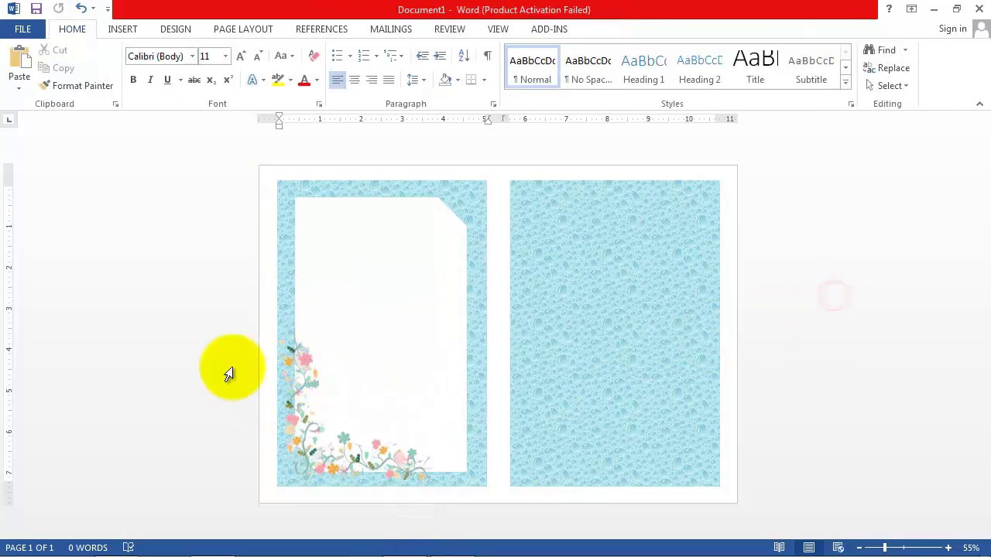
- Draw a rounded rectangle on the right panel and nudge it into position
{"action": "left_click", "coordinate": [129, 31]}
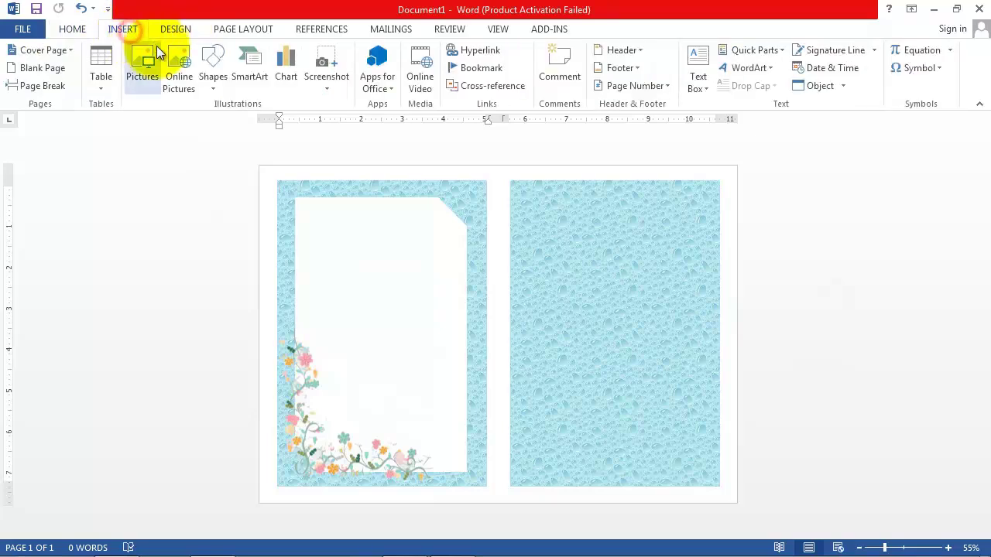
{"action": "left_click", "coordinate": [213, 89]}
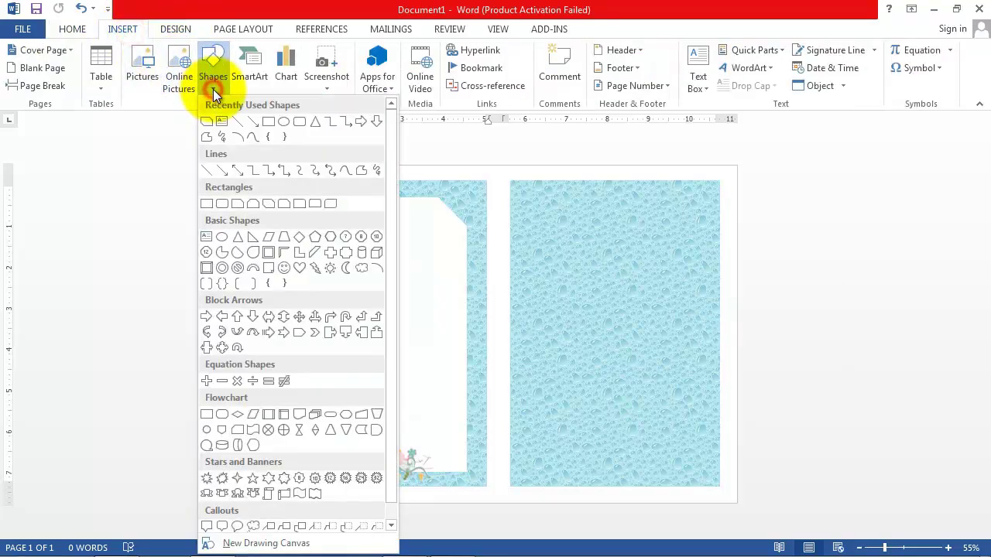
{"action": "left_click", "coordinate": [301, 122]}
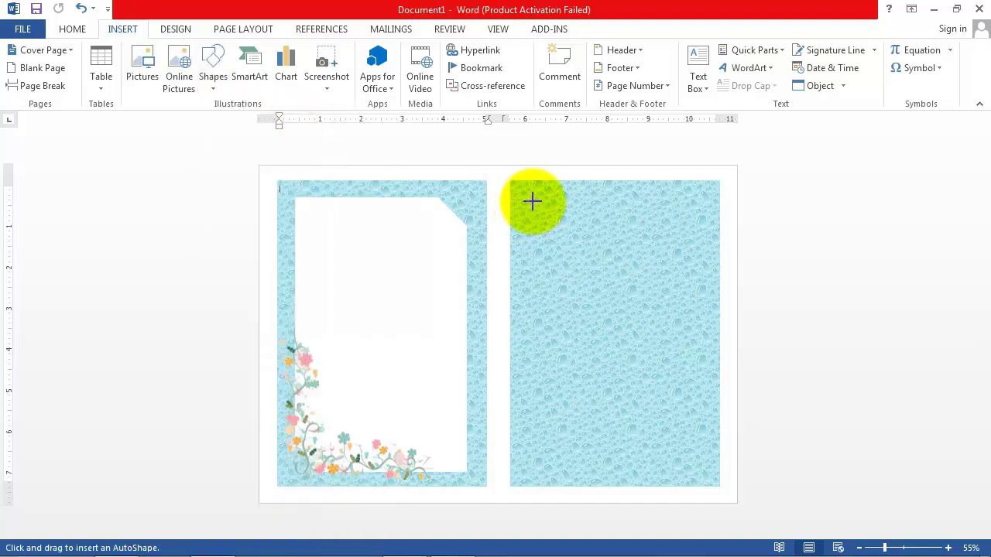
{"action": "left_click_drag", "start_coordinate": [531, 201], "coordinate": [699, 477]}
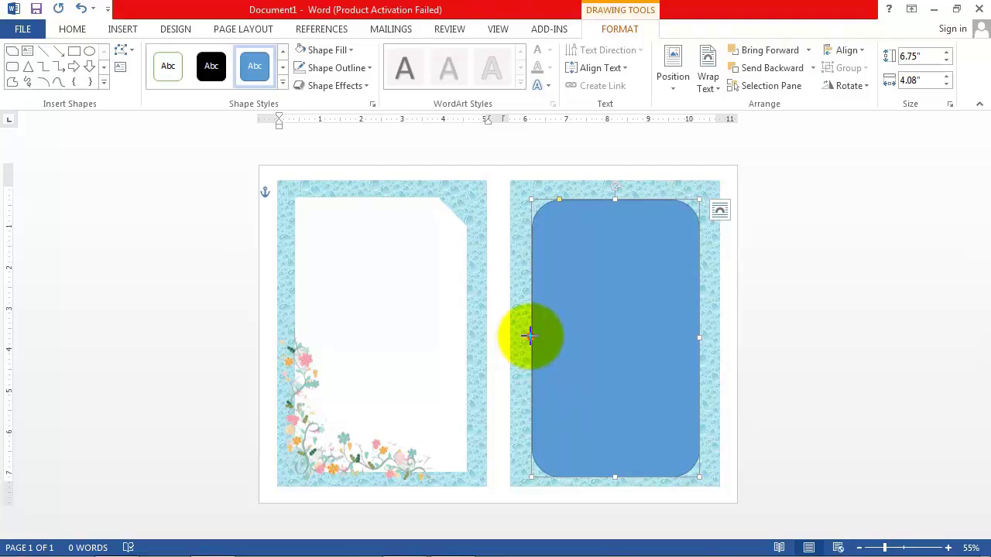
{"action": "left_click_drag", "start_coordinate": [529, 335], "coordinate": [527, 335]}
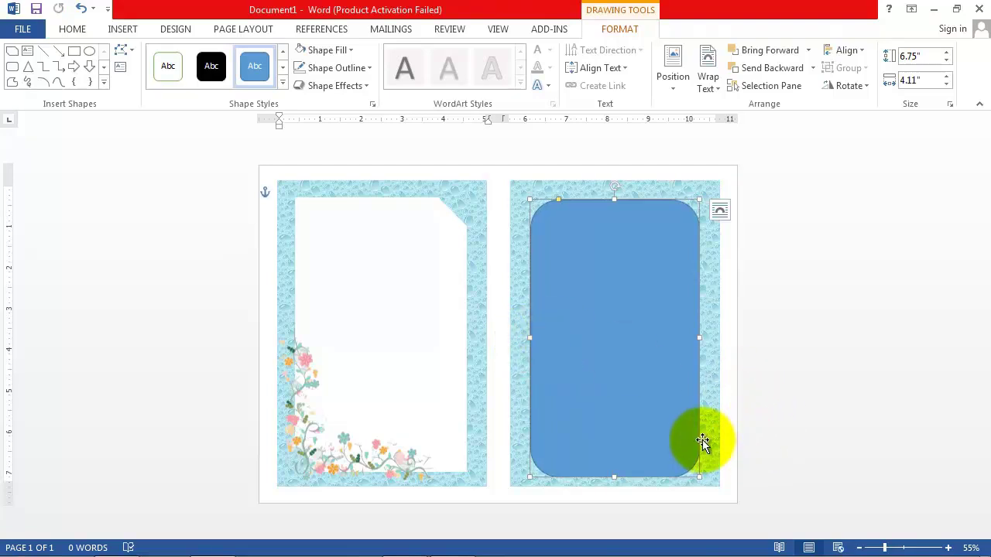
{"action": "key", "text": "Up"}
{"action": "key", "text": "Up"}
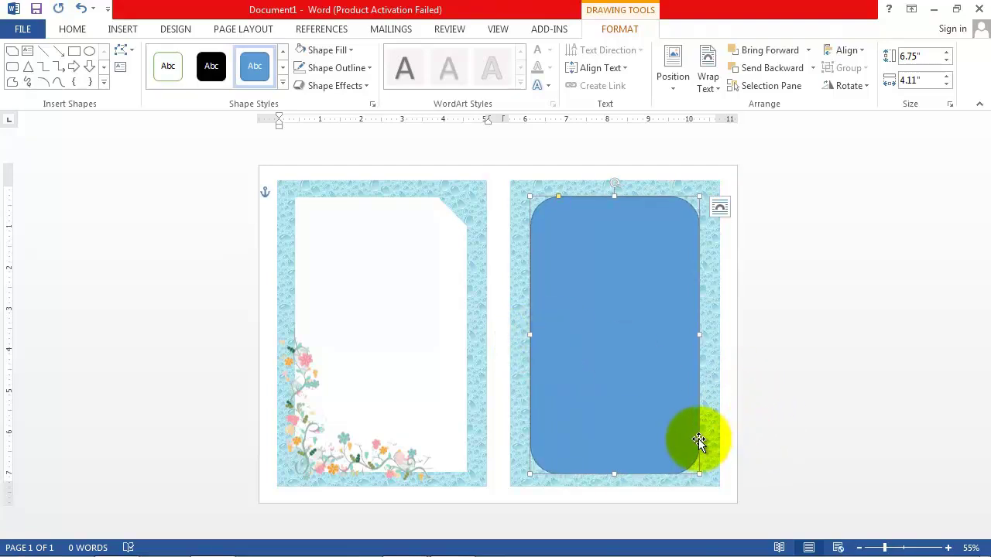
{"action": "key", "text": "Right"}
{"action": "key", "text": "Up"}
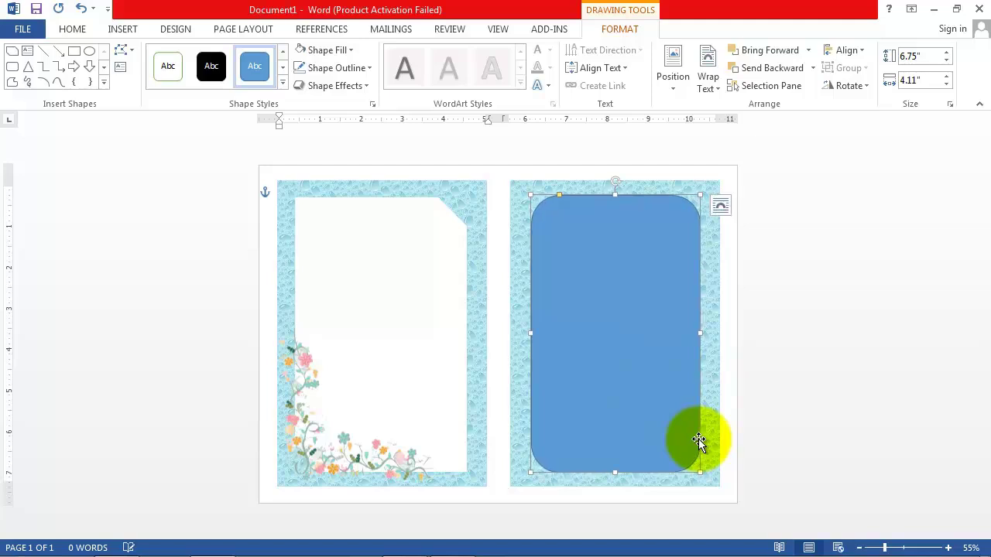
- Give the rounded rectangle a white fill and no outline
{"action": "left_click", "coordinate": [348, 51]}
{"action": "key", "text": "Escape"}
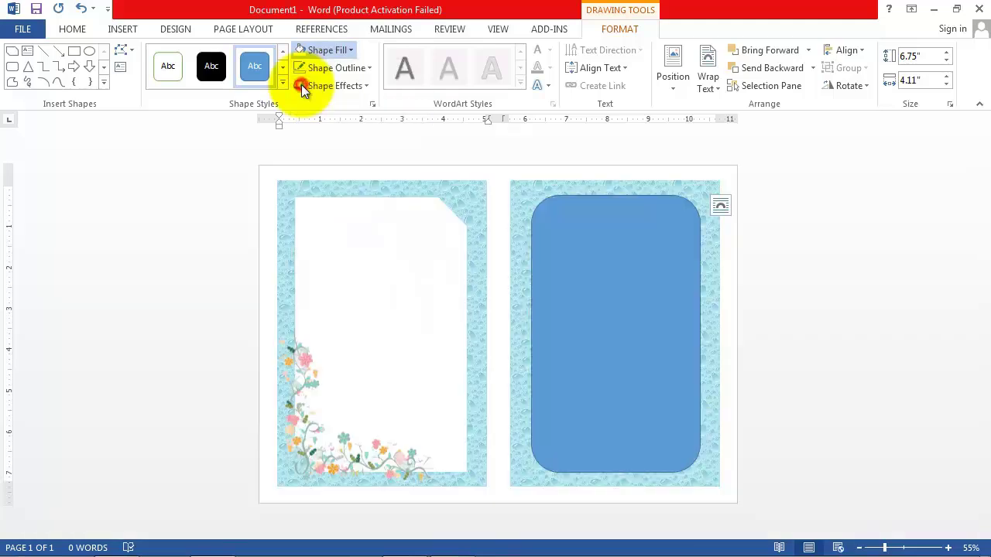
{"action": "left_click", "coordinate": [364, 69]}
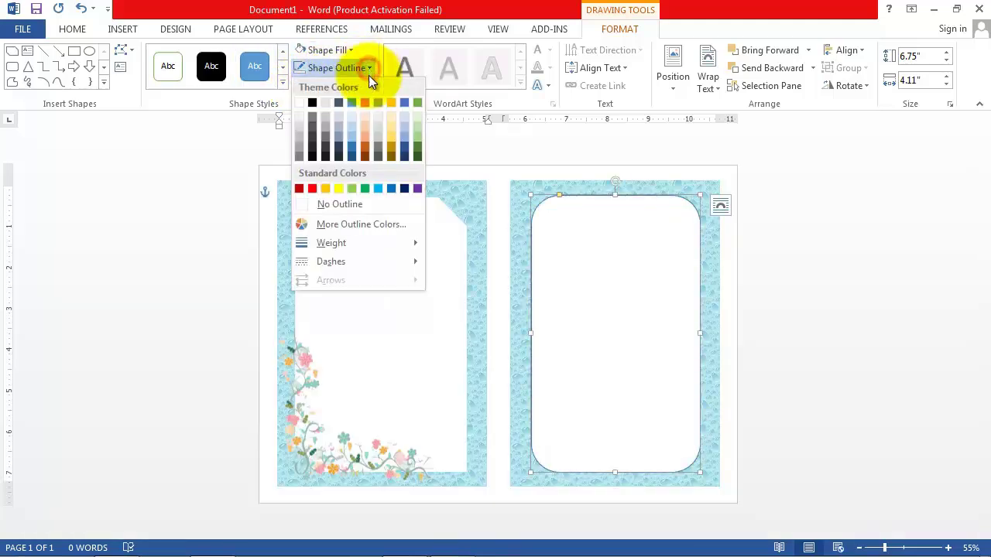
{"action": "left_click", "coordinate": [348, 204]}
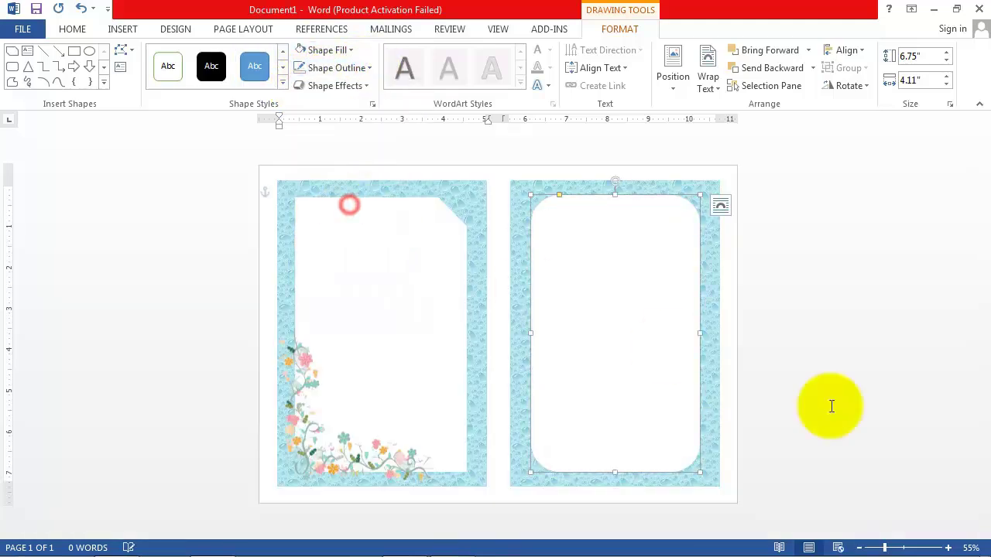
{"action": "left_click", "coordinate": [812, 336]}
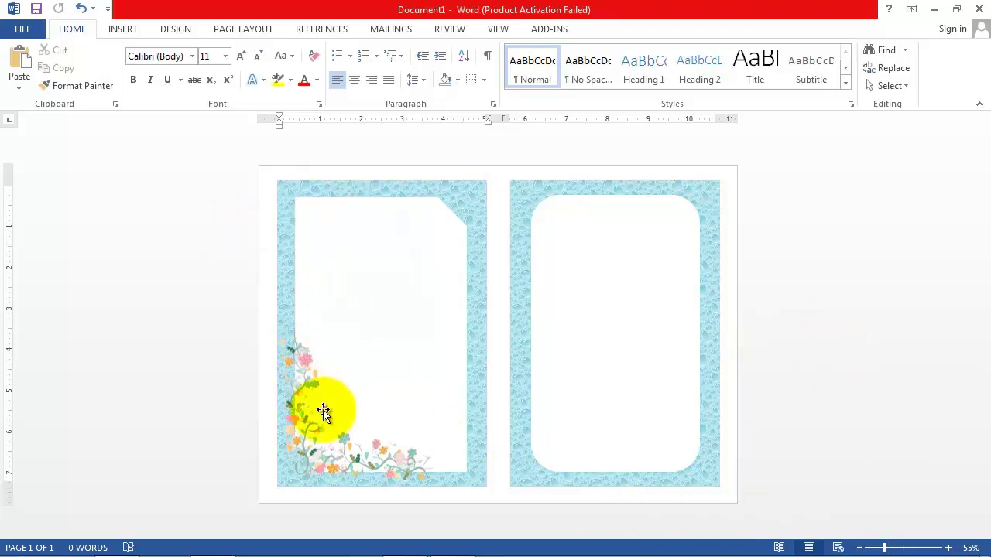
- Duplicate the flower picture, rotate the copy, and place it in the right panel's top-right corner
{"action": "left_click", "coordinate": [307, 369]}
{"action": "key", "text": "ctrl+d"}
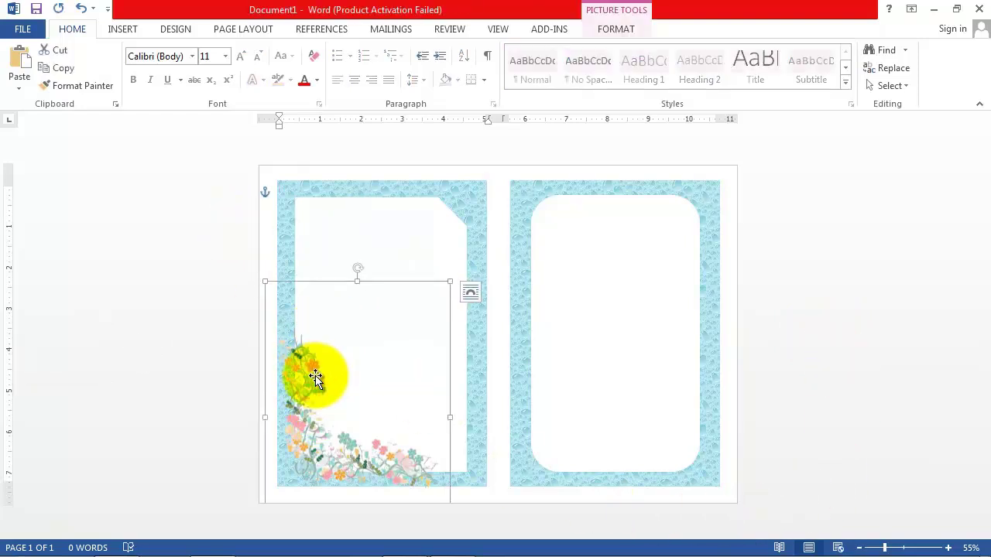
{"action": "left_click_drag", "start_coordinate": [315, 376], "coordinate": [572, 282]}
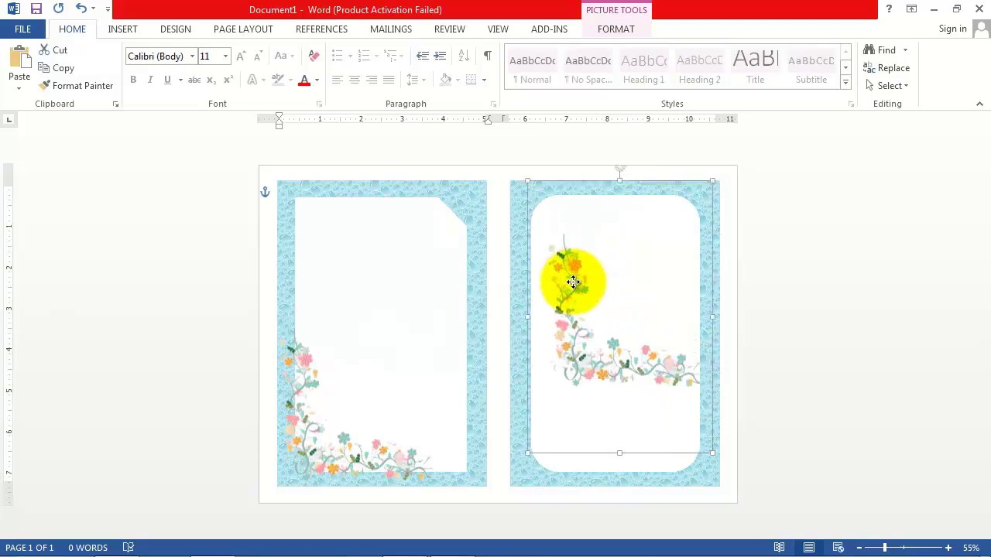
{"action": "mouse_move", "coordinate": [619, 168]}
{"action": "left_mouse_down"}
{"action": "mouse_move", "coordinate": [741, 248]}
{"action": "mouse_move", "coordinate": [592, 487]}
{"action": "mouse_move", "coordinate": [617, 487]}
{"action": "left_mouse_up"}
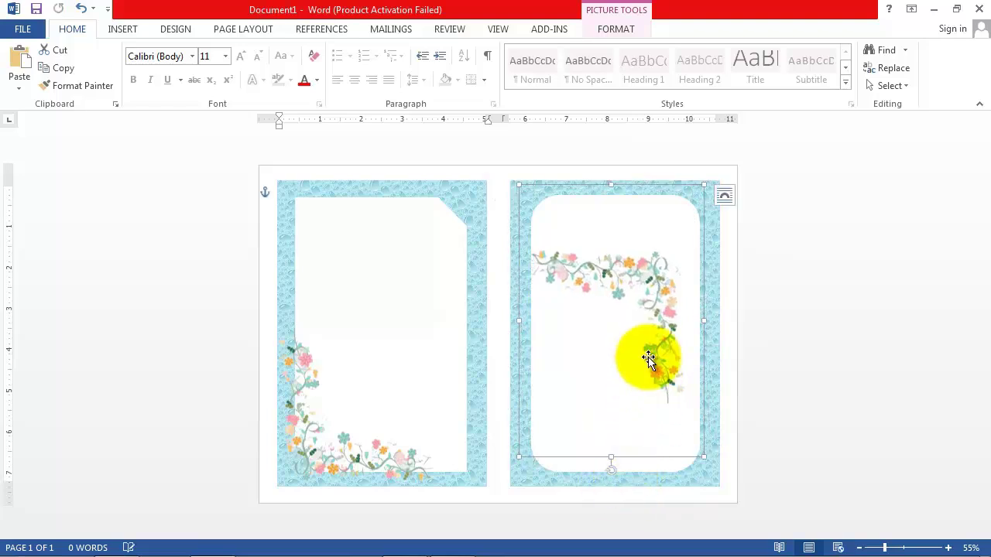
{"action": "left_click_drag", "start_coordinate": [649, 357], "coordinate": [679, 209]}
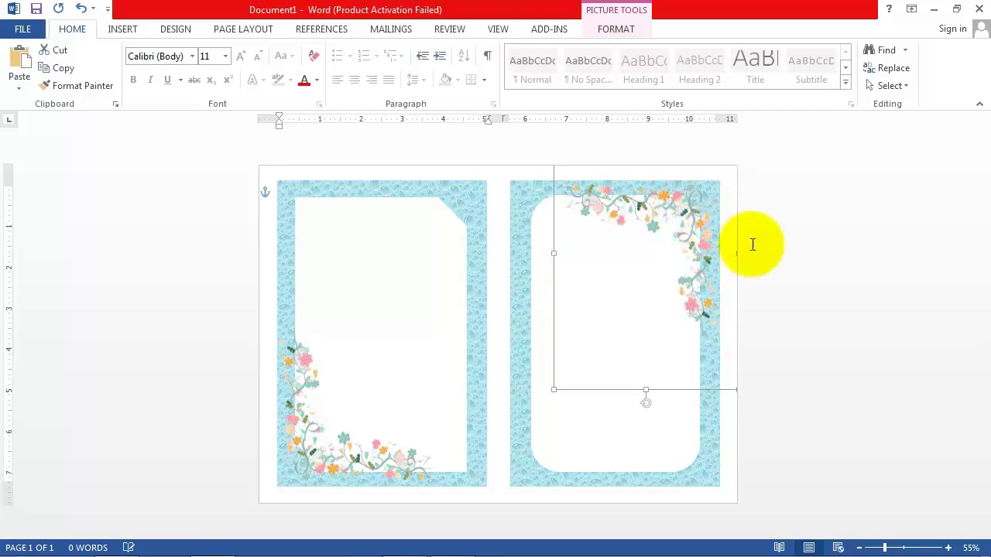
{"action": "left_click", "coordinate": [821, 268]}
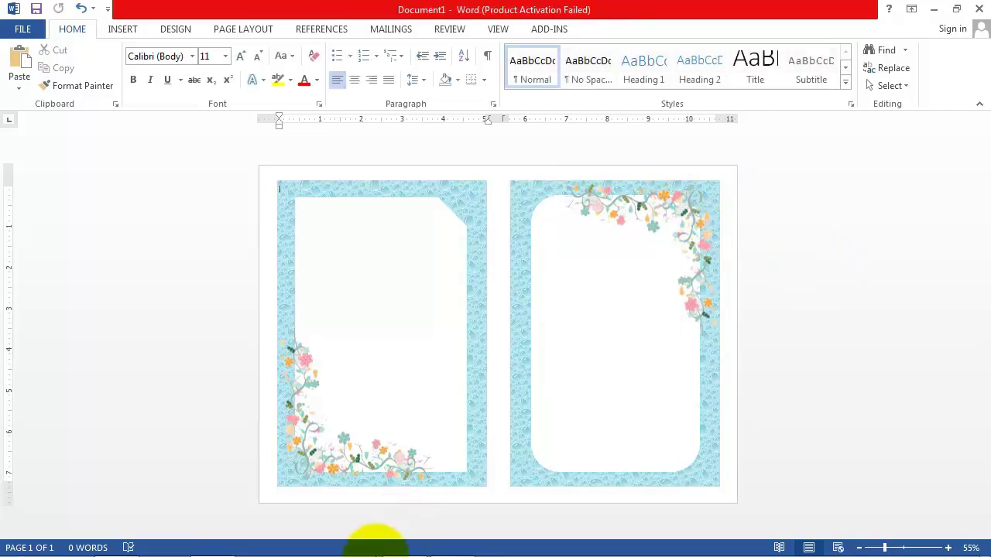
{"action": "left_click", "coordinate": [122, 29]}
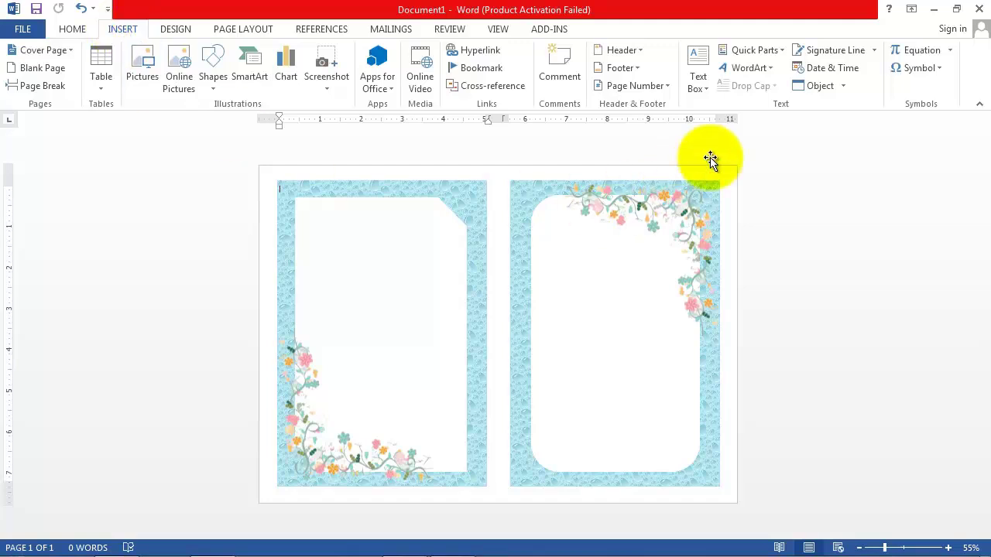
- Add orange WordArt reading 'Wedding Invitation' and move it onto the left card
{"action": "left_click", "coordinate": [748, 67]}
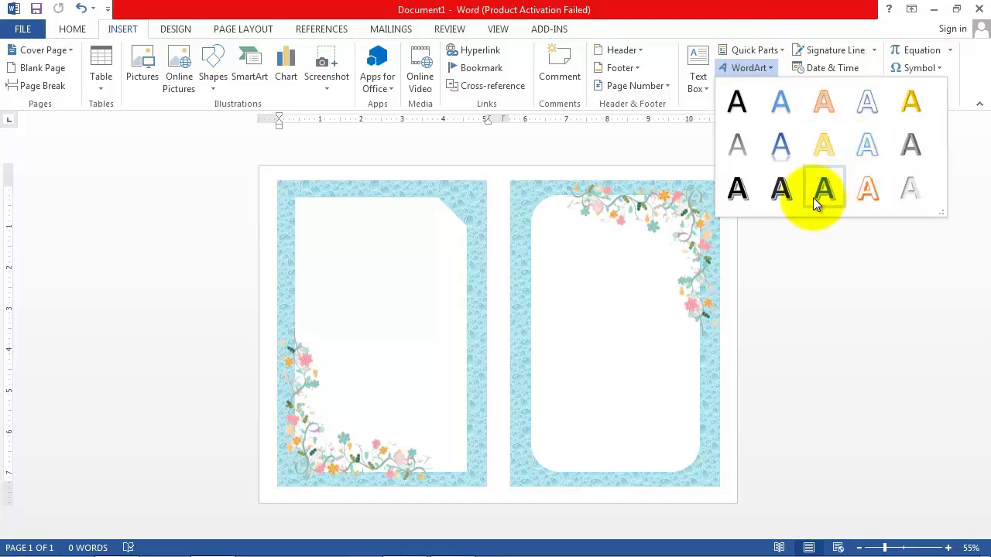
{"action": "left_click", "coordinate": [824, 109]}
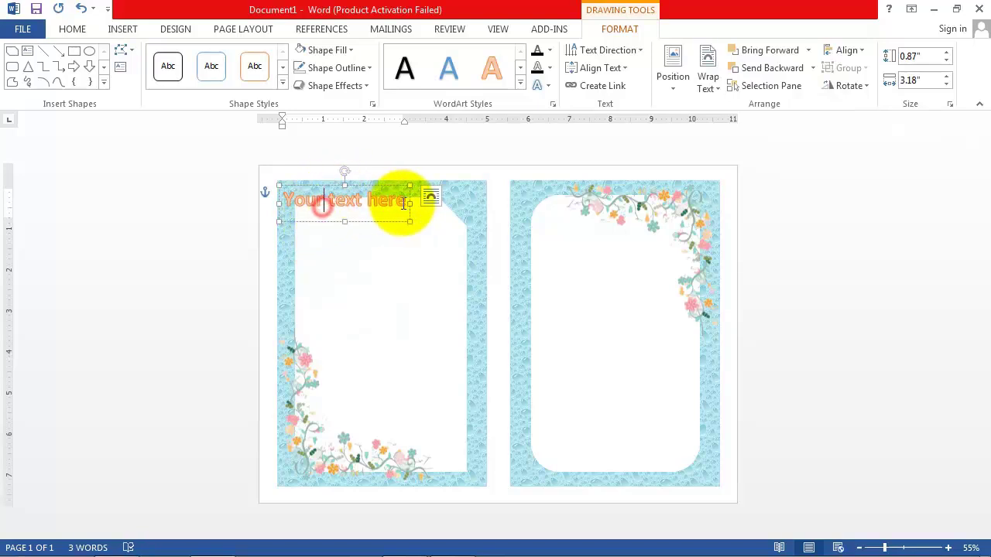
{"action": "type", "text": "Wedding"}
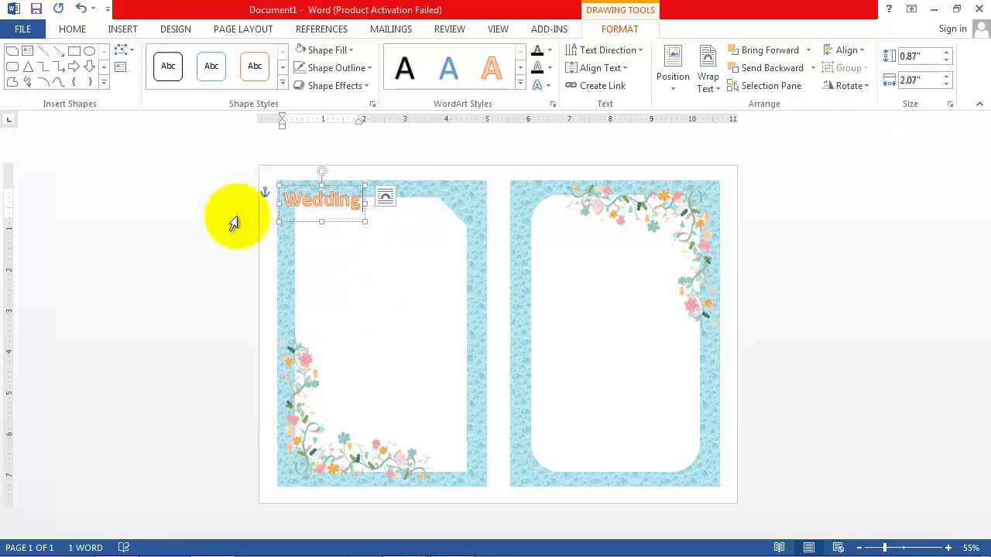
{"action": "type", "text": " Invita"}
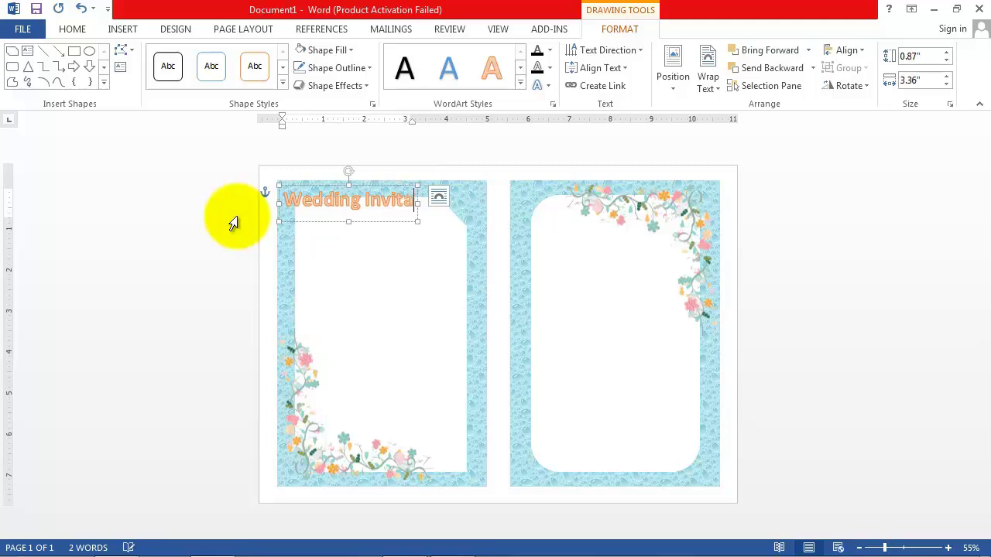
{"action": "type", "text": "tion"}
{"action": "mouse_move", "coordinate": [378, 188]}
{"action": "left_mouse_down"}
{"action": "mouse_move", "coordinate": [387, 219]}
{"action": "mouse_move", "coordinate": [301, 238]}
{"action": "mouse_move", "coordinate": [469, 255]}
{"action": "left_mouse_up"}
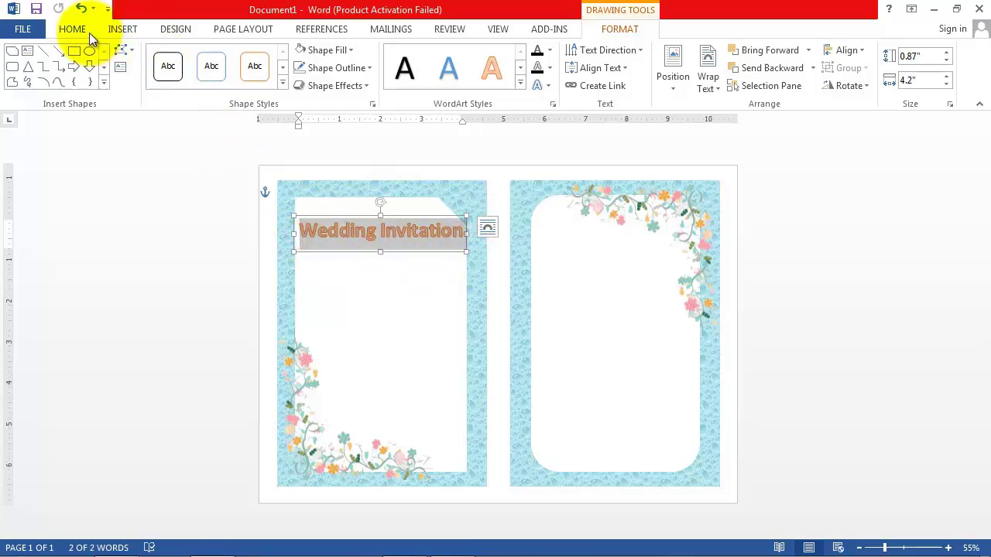
- Set the heading to Edwardian Script ITC at 48 pt and nudge it into place
{"action": "left_click", "coordinate": [87, 31]}
{"action": "left_click", "coordinate": [191, 56]}
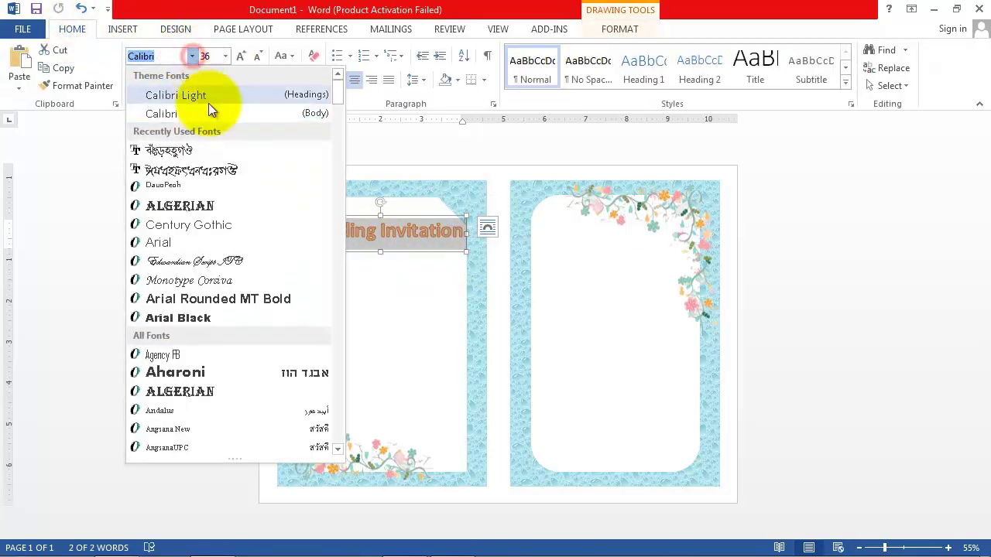
{"action": "scroll", "coordinate": [213, 255], "scroll_direction": "down", "scroll_amount": 1}
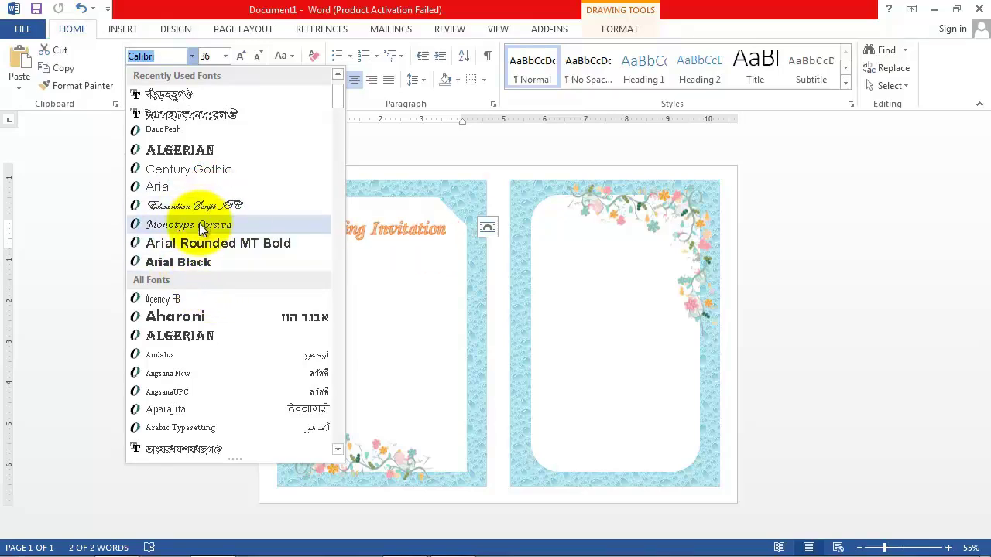
{"action": "scroll", "coordinate": [195, 262], "scroll_direction": "down", "scroll_amount": 2}
{"action": "scroll", "coordinate": [191, 269], "scroll_direction": "down", "scroll_amount": 4}
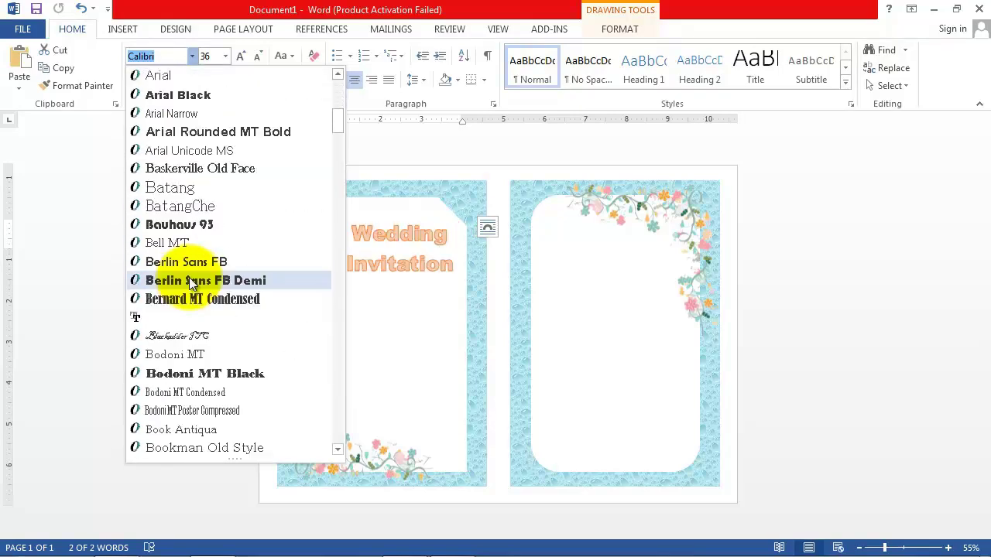
{"action": "scroll", "coordinate": [189, 277], "scroll_direction": "down", "scroll_amount": 3}
{"action": "scroll", "coordinate": [191, 281], "scroll_direction": "down", "scroll_amount": 3}
{"action": "scroll", "coordinate": [192, 283], "scroll_direction": "down", "scroll_amount": 5}
{"action": "scroll", "coordinate": [193, 289], "scroll_direction": "down", "scroll_amount": 3}
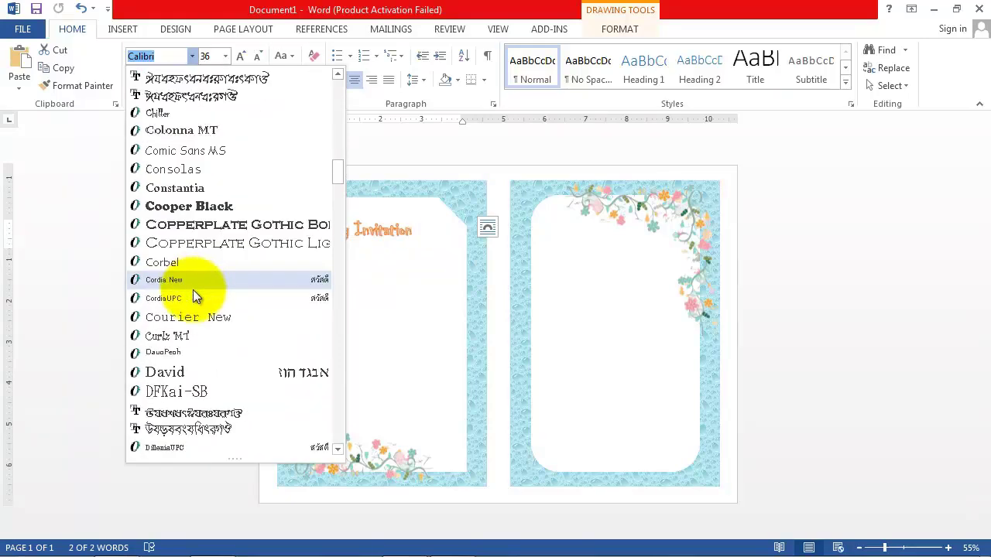
{"action": "scroll", "coordinate": [217, 327], "scroll_direction": "down", "scroll_amount": 2}
{"action": "scroll", "coordinate": [217, 327], "scroll_direction": "down", "scroll_amount": 3}
{"action": "scroll", "coordinate": [233, 332], "scroll_direction": "down", "scroll_amount": 2}
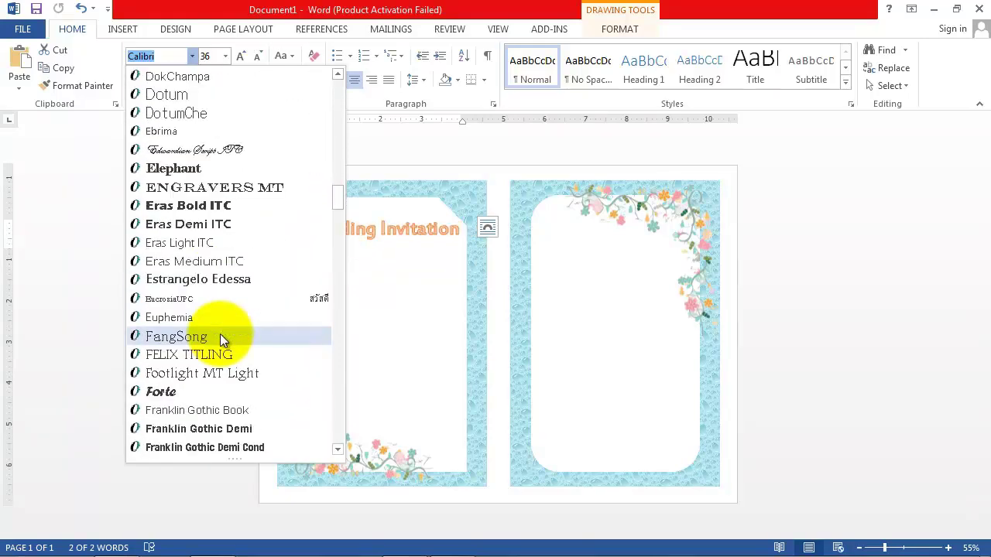
{"action": "left_click", "coordinate": [190, 151]}
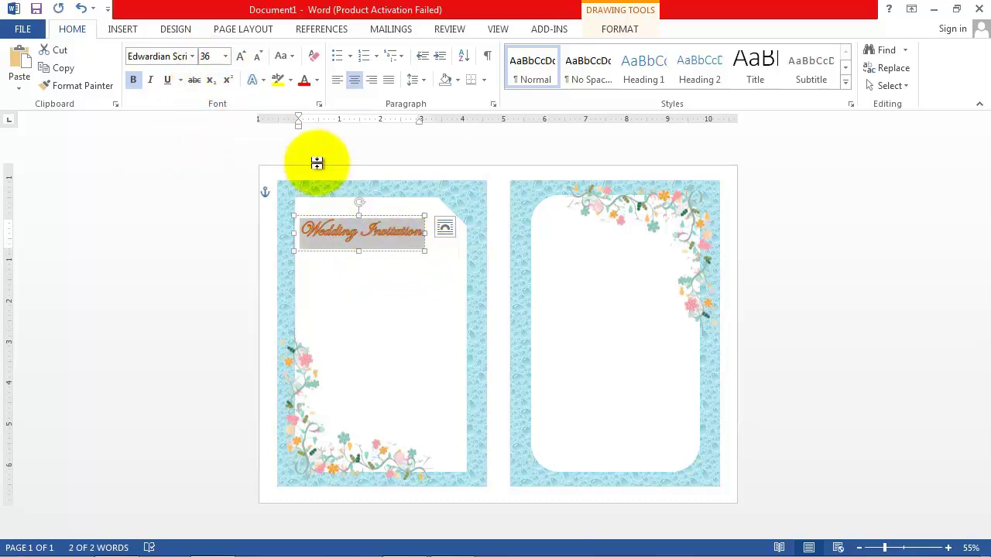
{"action": "left_click", "coordinate": [225, 55]}
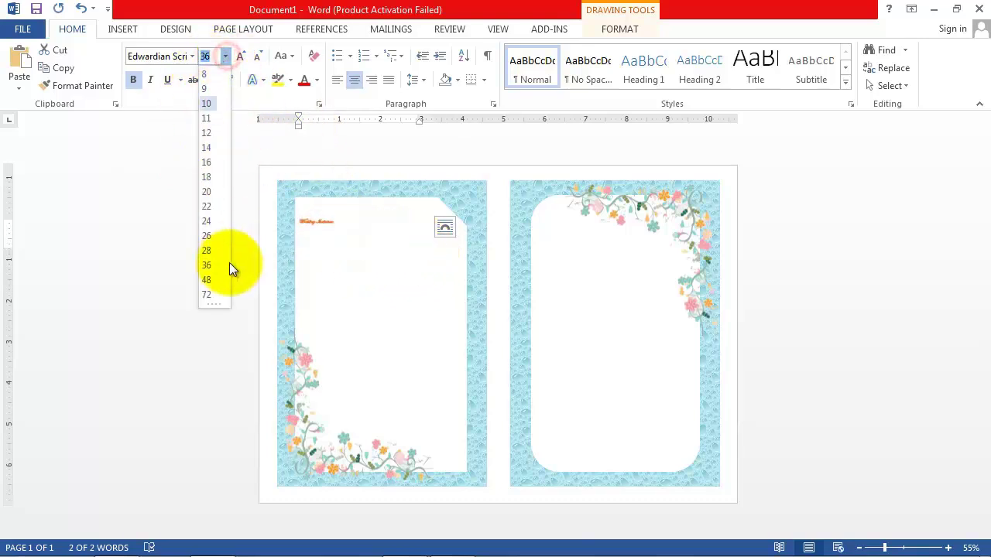
{"action": "left_click", "coordinate": [206, 277]}
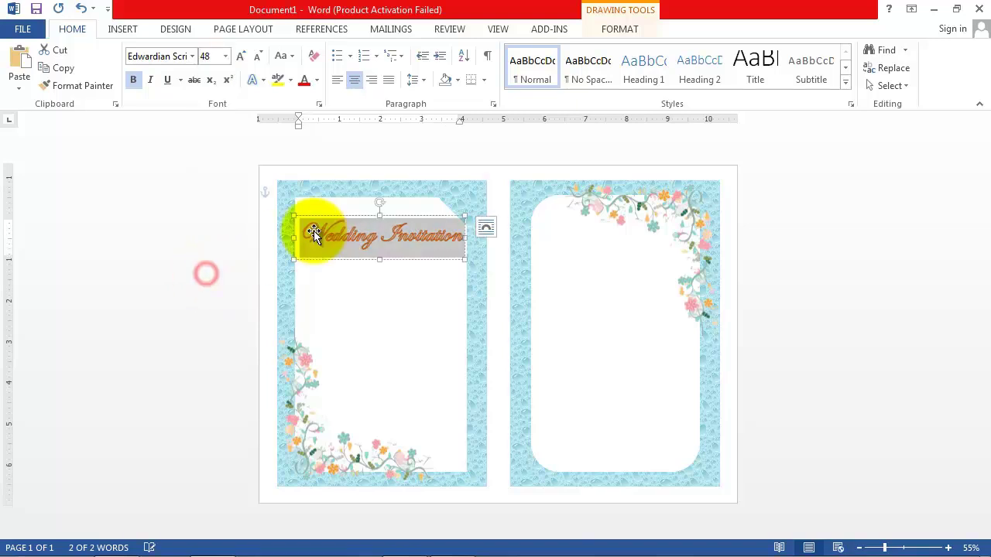
{"action": "left_click_drag", "start_coordinate": [387, 215], "coordinate": [385, 207]}
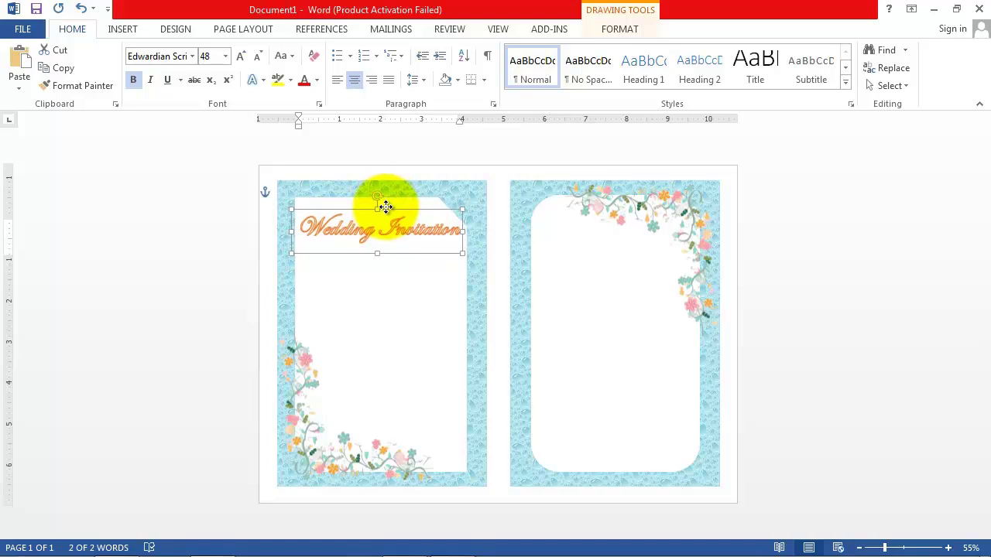
- Remove the Wedding Invitation heading's text outline and fill its script lettering dark red
{"action": "left_click", "coordinate": [619, 29]}
{"action": "left_click", "coordinate": [550, 67]}
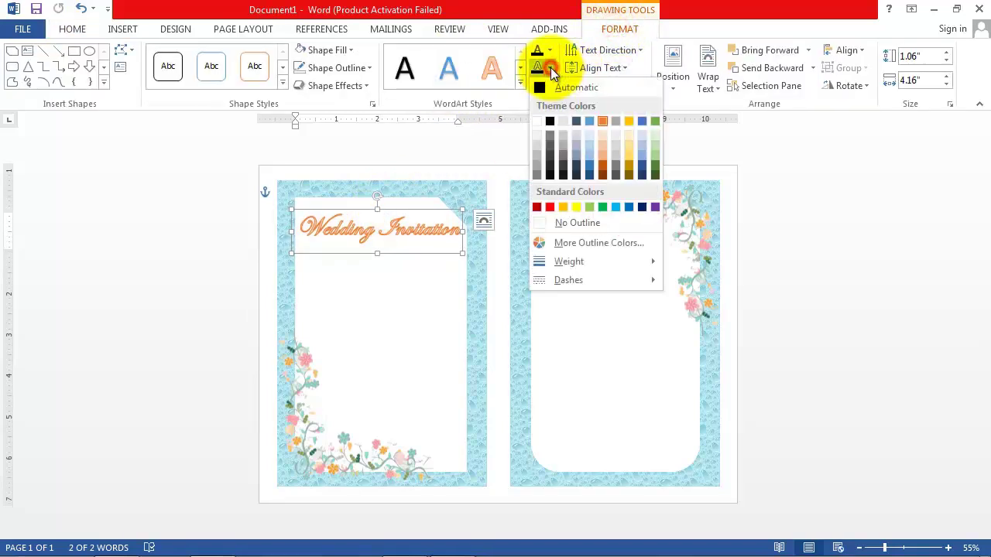
{"action": "left_click", "coordinate": [570, 224]}
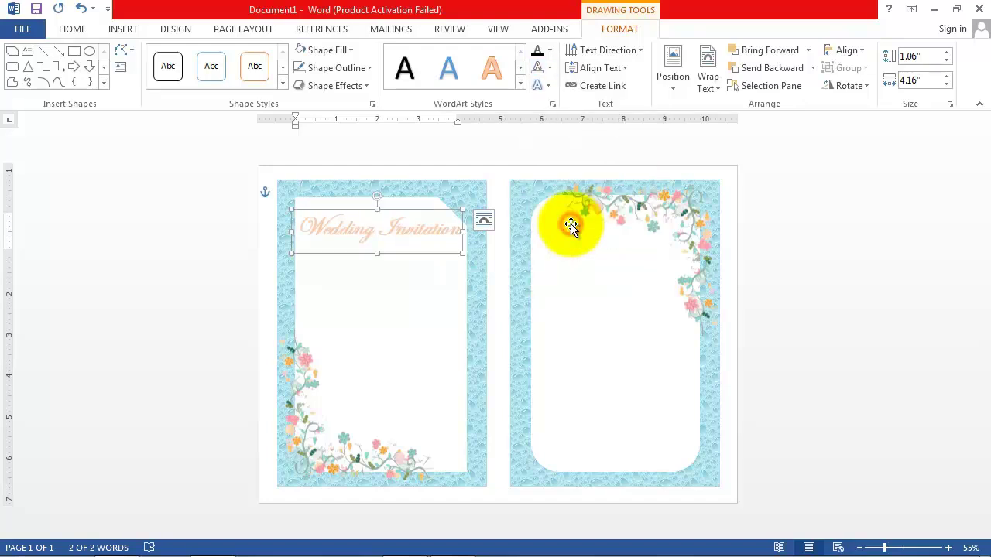
{"action": "left_click", "coordinate": [549, 49]}
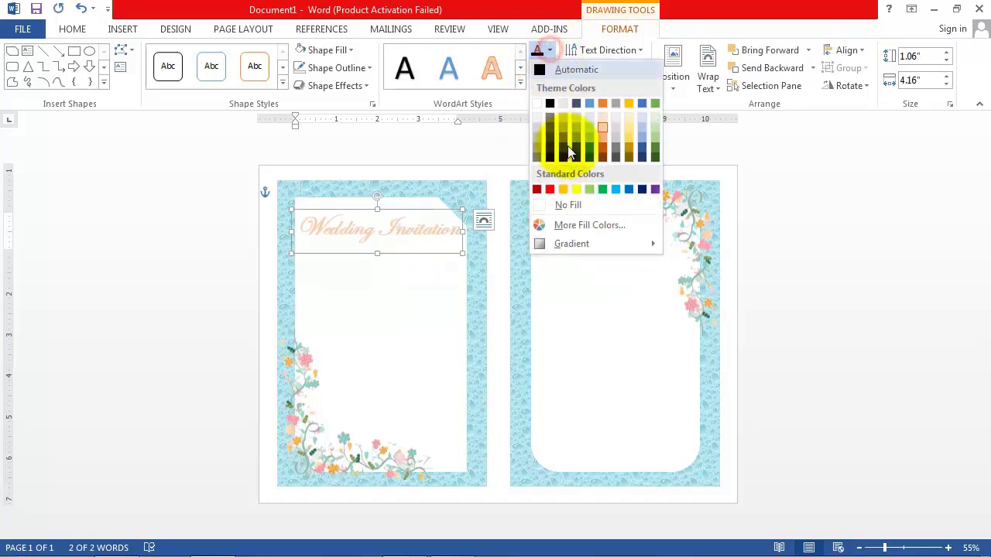
{"action": "left_click", "coordinate": [536, 188]}
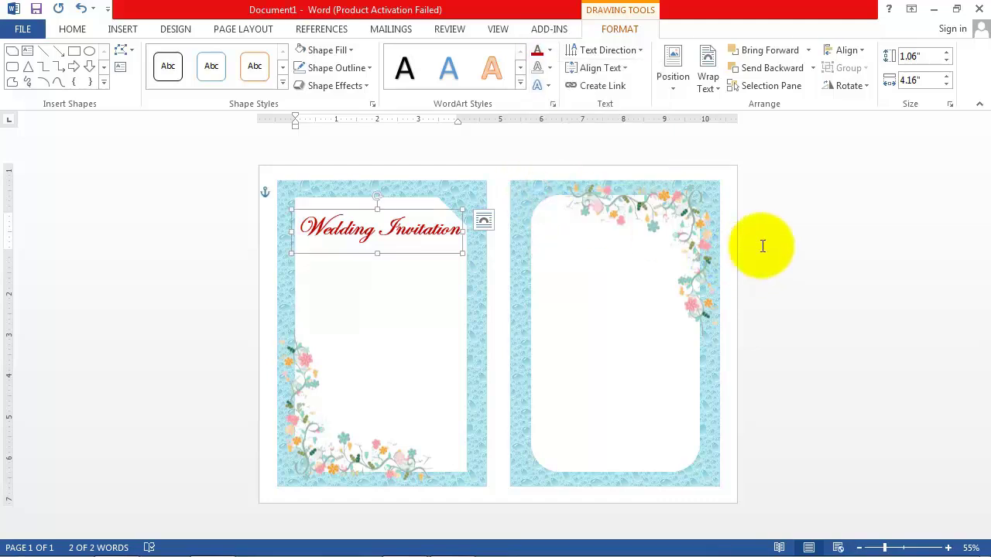
{"action": "left_click", "coordinate": [835, 215]}
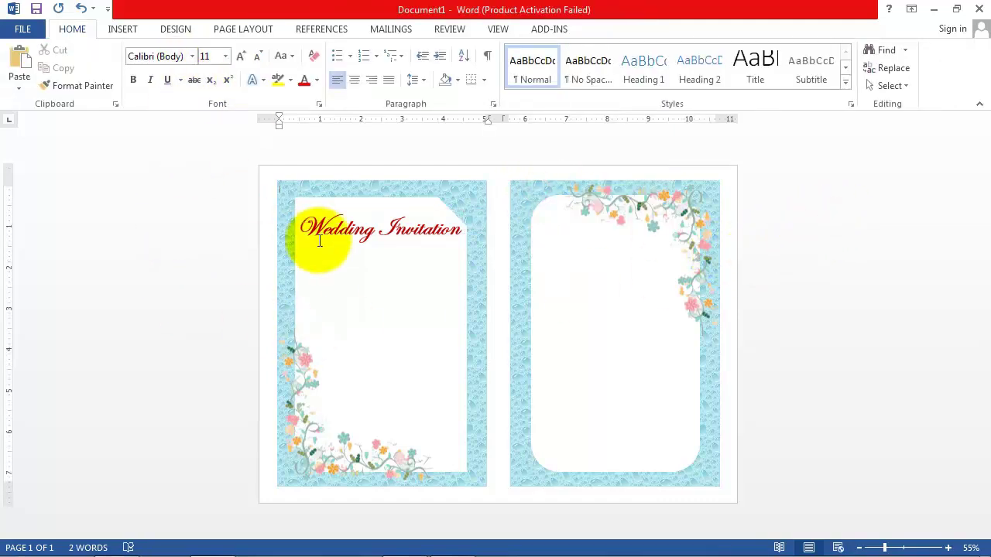
- Insert a second plain black WordArt box just below the heading and select its placeholder text
{"action": "left_click", "coordinate": [125, 31]}
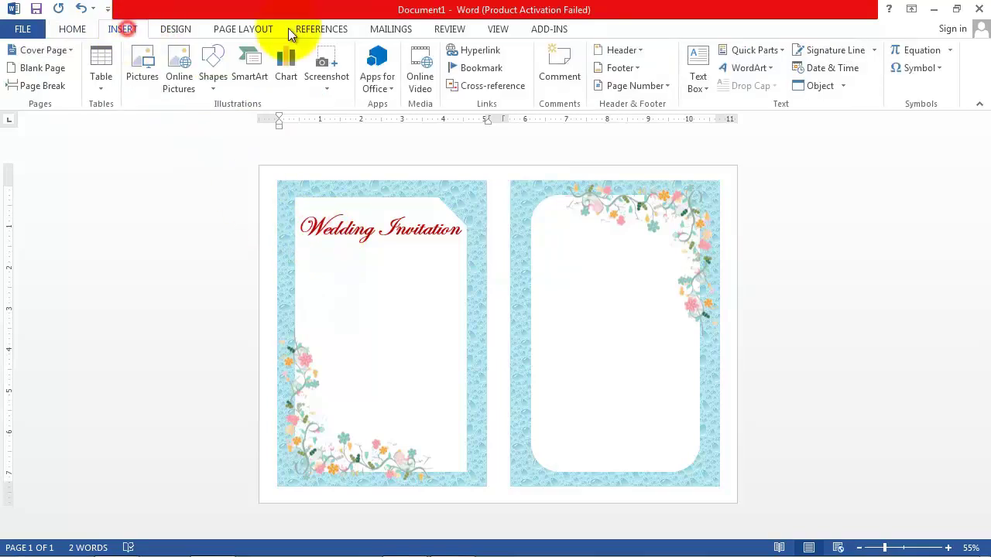
{"action": "left_click", "coordinate": [758, 69]}
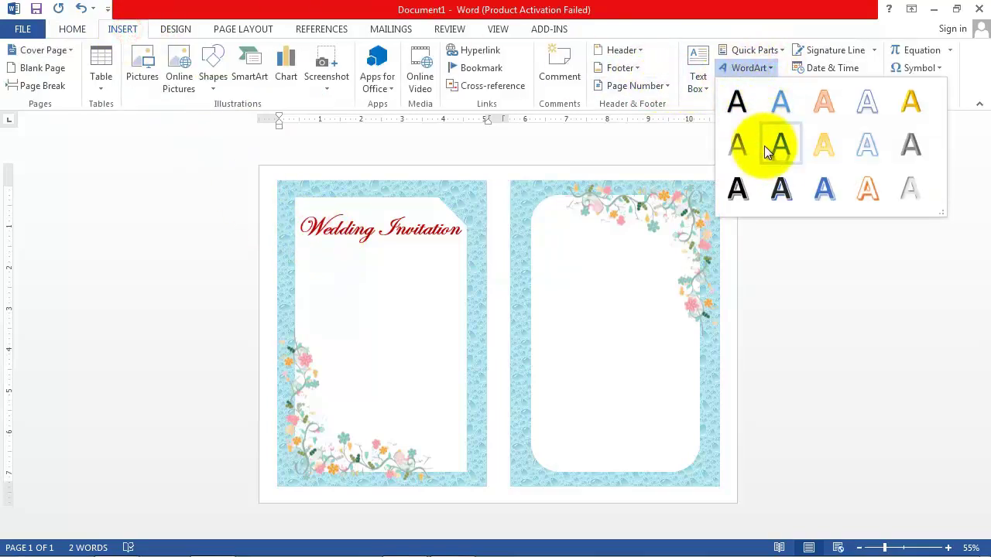
{"action": "left_click", "coordinate": [746, 107]}
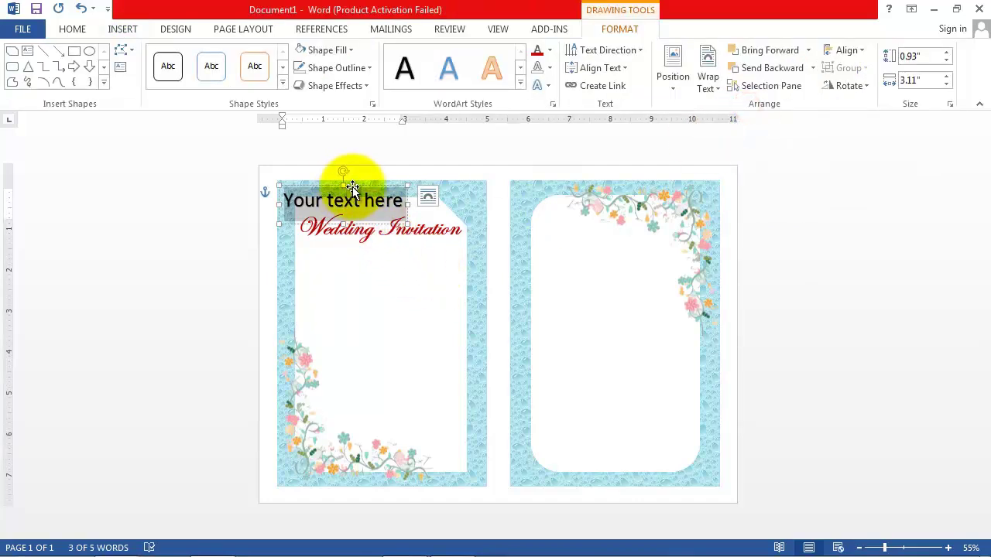
{"action": "left_click_drag", "start_coordinate": [354, 186], "coordinate": [392, 251]}
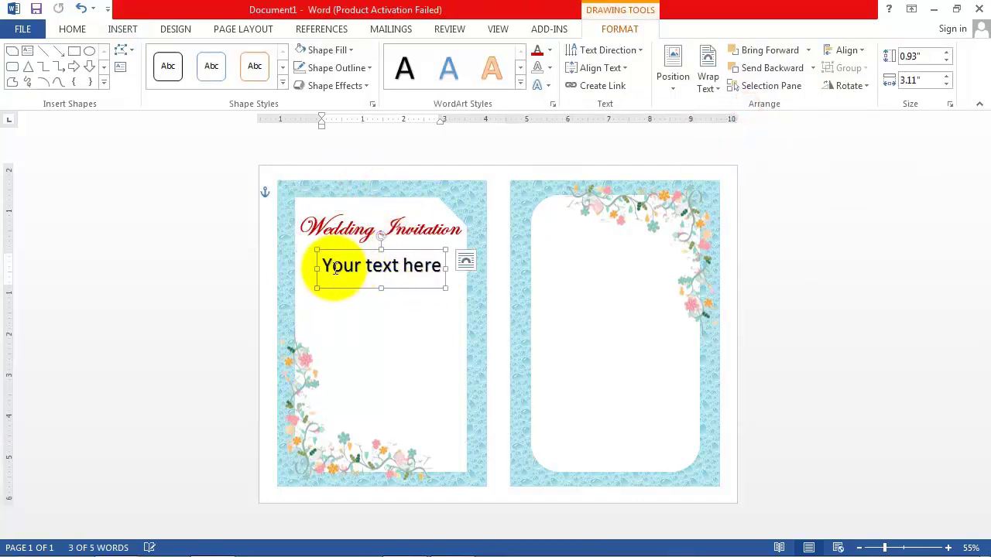
{"action": "left_click_drag", "start_coordinate": [326, 266], "coordinate": [456, 274]}
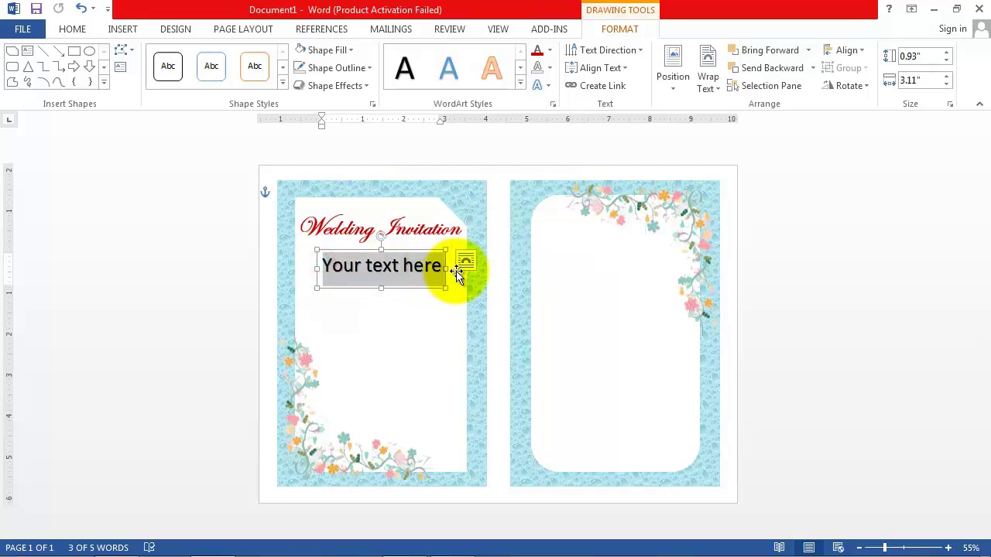
- Type the quote 'The highest happiness on earth is the happiness of Marriage' into the box
{"action": "type", "text": "\"The hig"}
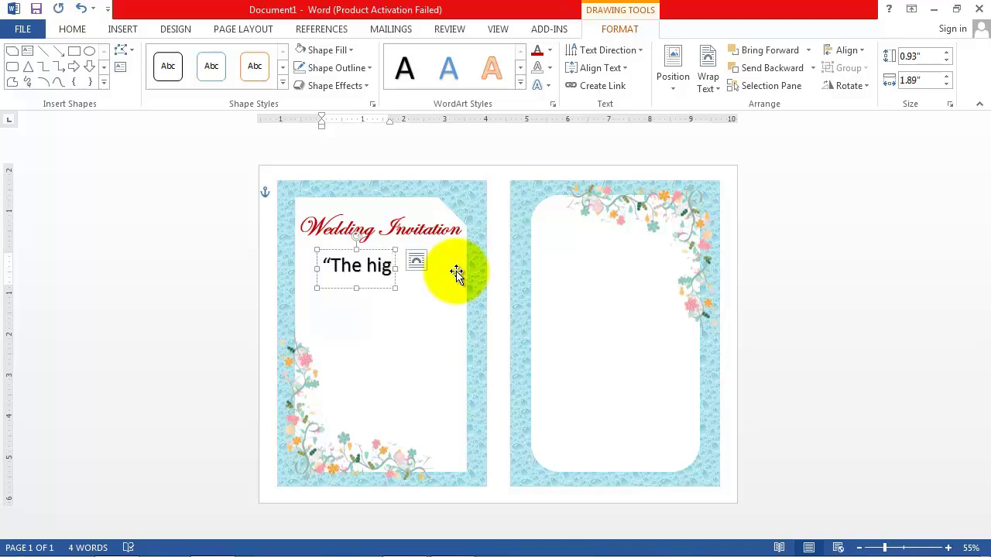
{"action": "type", "text": "hest"}
{"action": "key", "text": "Return"}
{"action": "type", "text": "happin"}
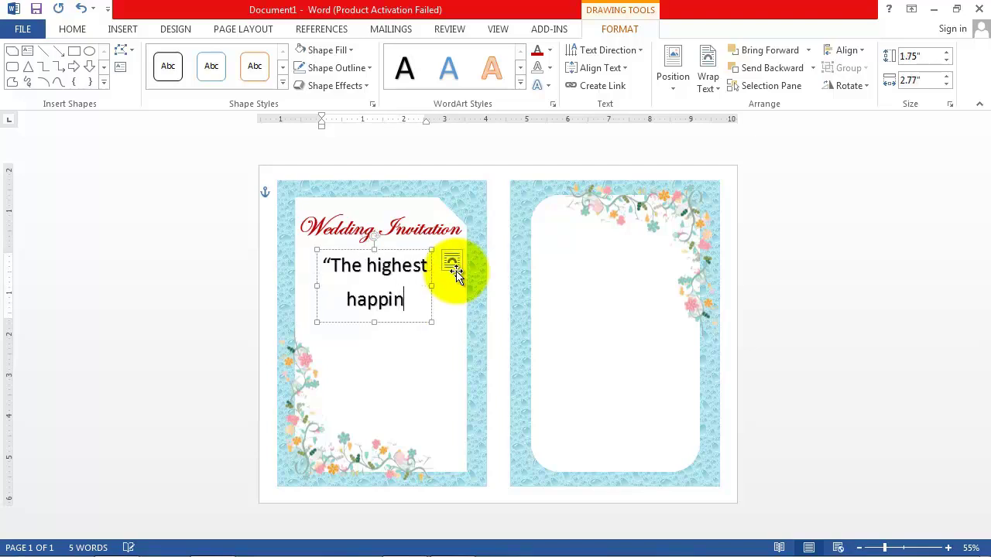
{"action": "type", "text": "ess on"}
{"action": "key", "text": "Return"}
{"action": "type", "text": "earth "}
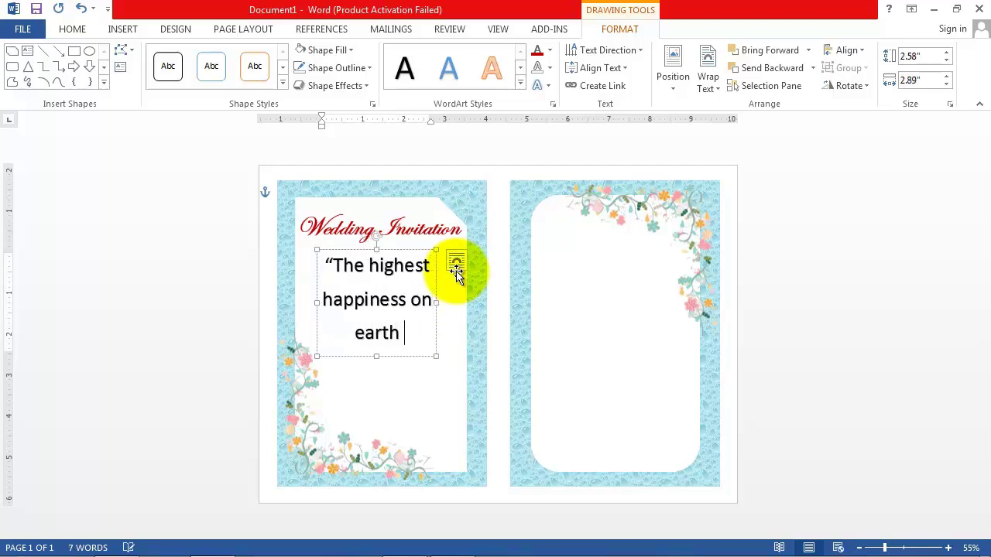
{"action": "type", "text": "is the"}
{"action": "key", "text": "Return"}
{"action": "type", "text": "happi"}
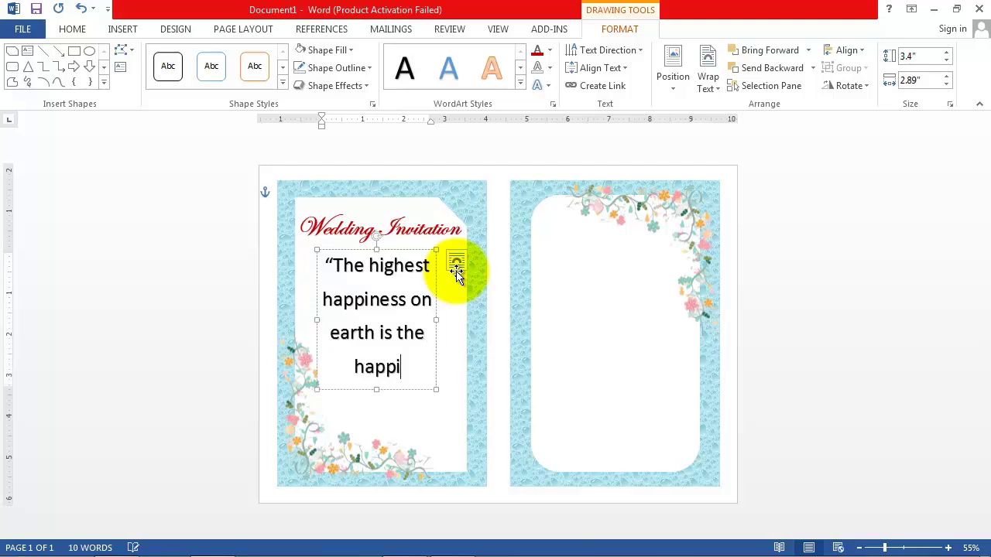
{"action": "type", "text": "ness of"}
{"action": "key", "text": "Return"}
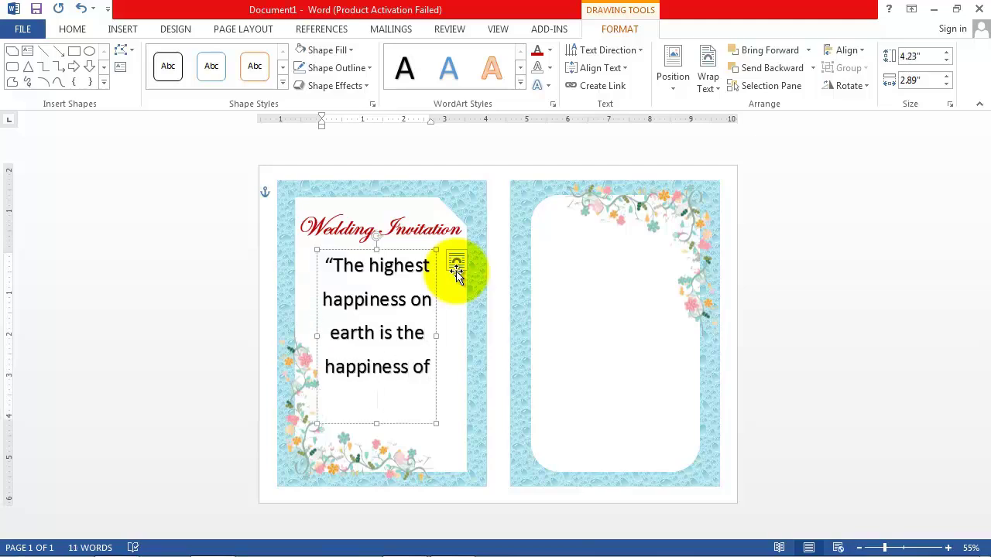
{"action": "type", "text": "Marri"}
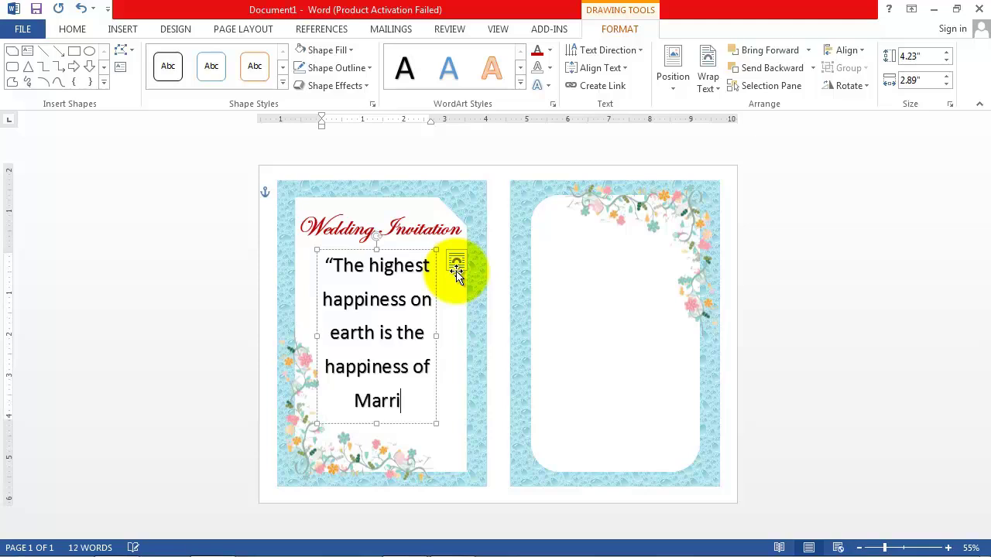
{"action": "type", "text": "age\""}
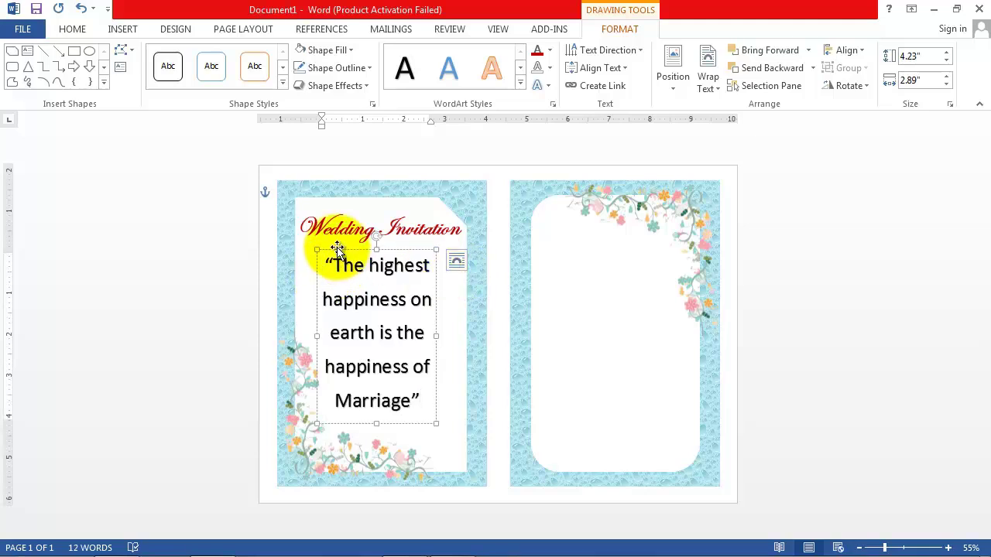
{"action": "left_click", "coordinate": [336, 249]}
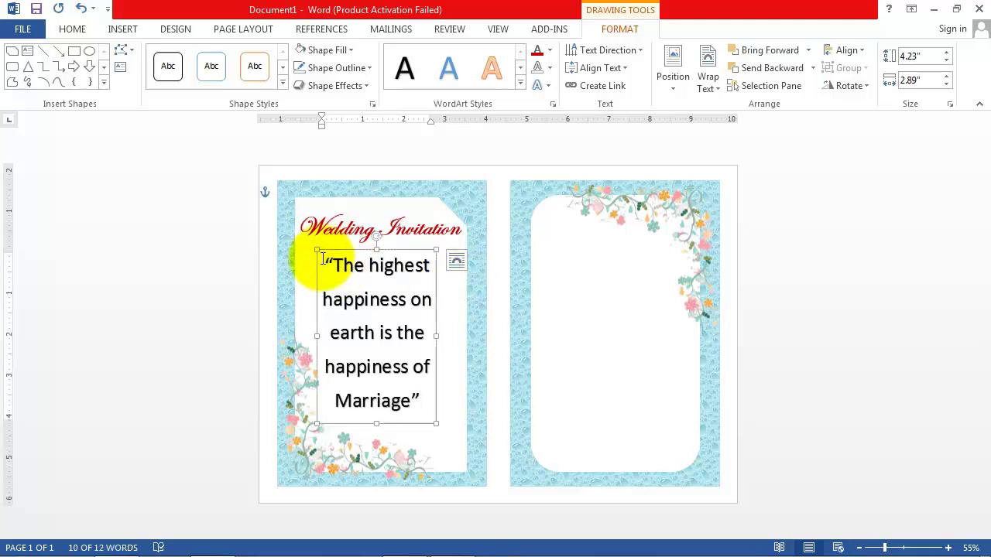
- Set the quote text in Monotype Corsiva at 48 pt
{"action": "left_click_drag", "start_coordinate": [322, 259], "coordinate": [422, 403]}
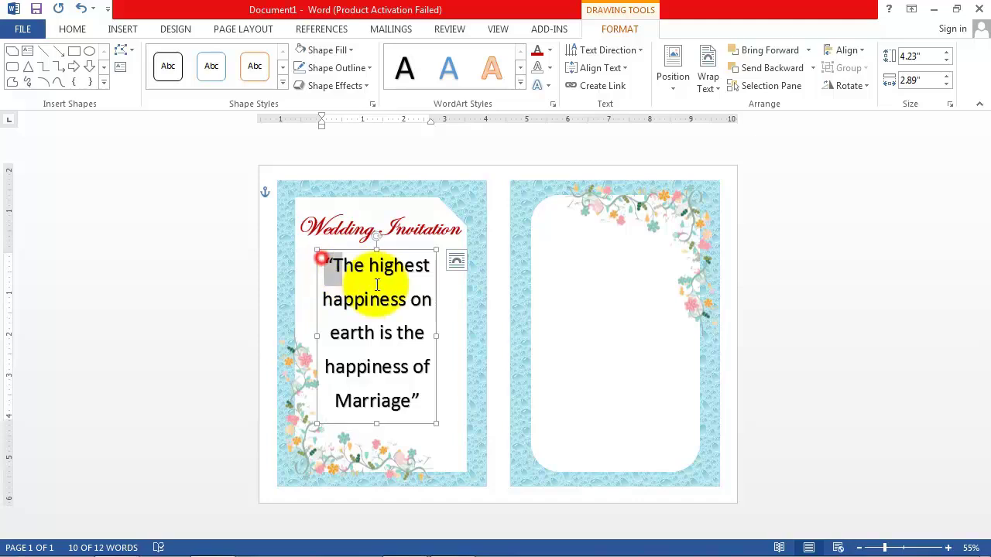
{"action": "left_click", "coordinate": [79, 31]}
{"action": "left_click", "coordinate": [168, 61]}
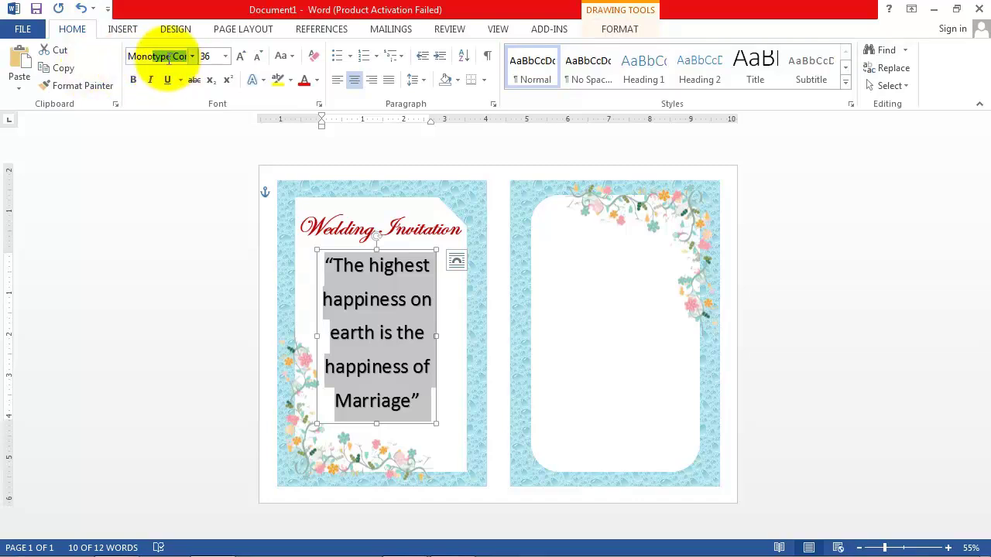
{"action": "key", "text": "Return"}
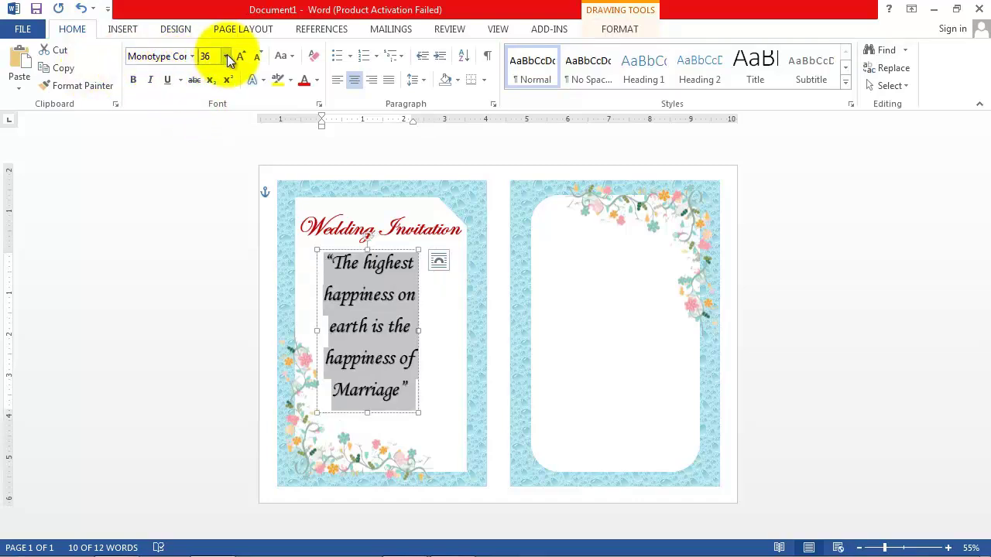
{"action": "left_click", "coordinate": [226, 56]}
{"action": "left_click", "coordinate": [206, 279]}
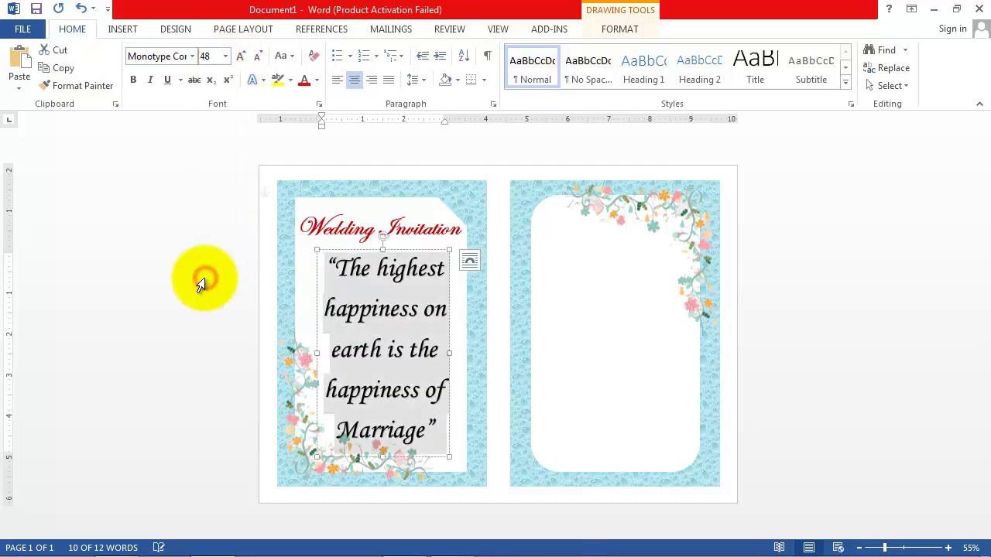
- Reduce the quote to 40 pt and centre its box beneath the title
{"action": "left_click_drag", "start_coordinate": [410, 251], "coordinate": [408, 243]}
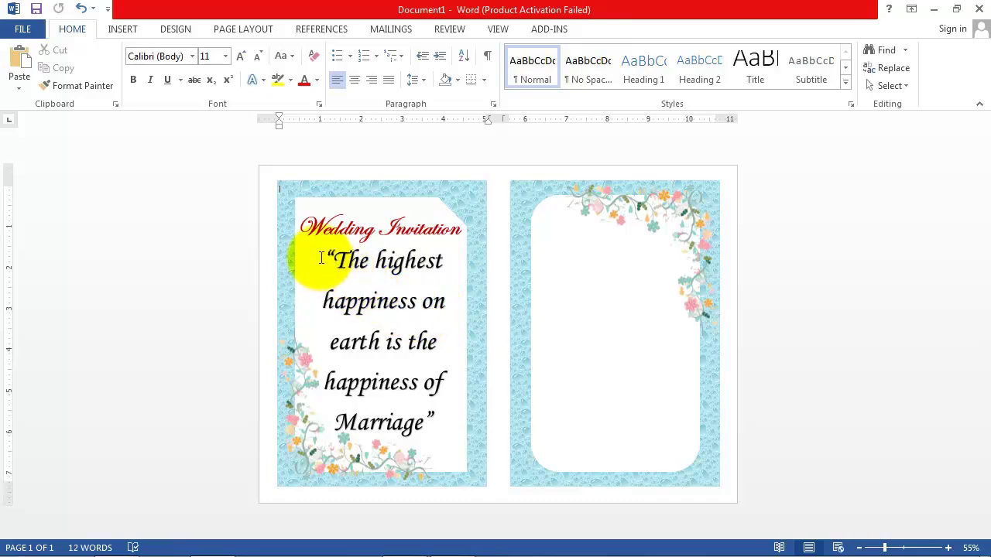
{"action": "left_click_drag", "start_coordinate": [314, 259], "coordinate": [468, 438]}
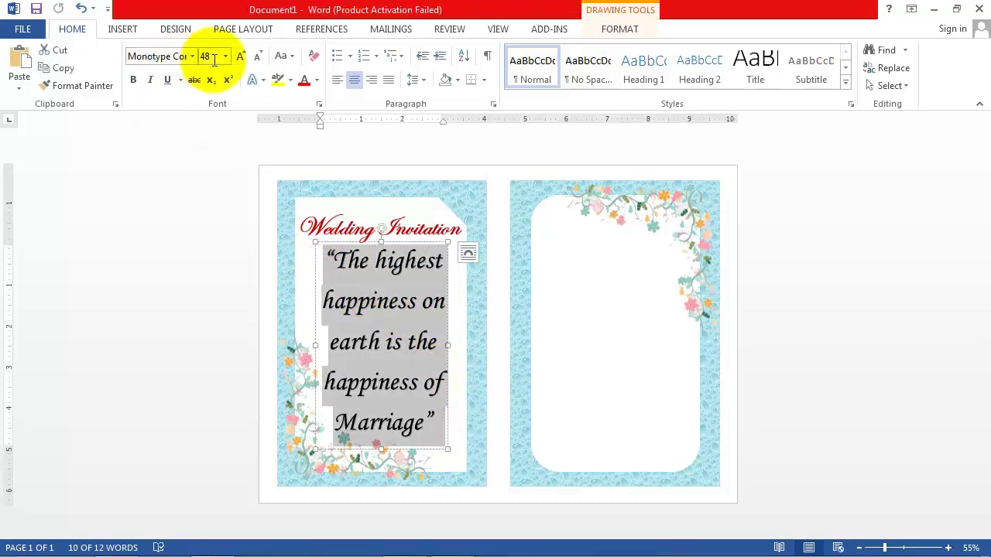
{"action": "type", "text": "40"}
{"action": "key", "text": "Return"}
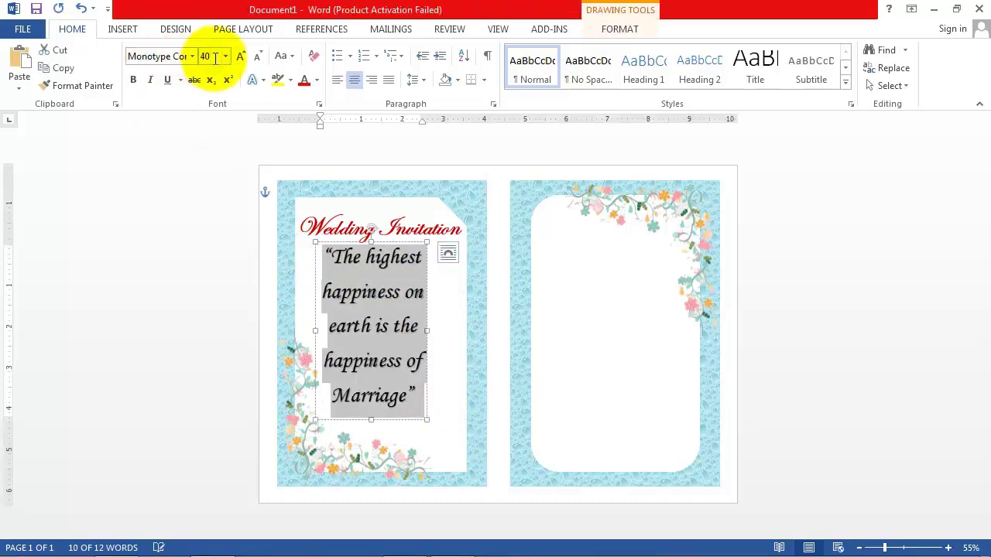
{"action": "left_click_drag", "start_coordinate": [403, 243], "coordinate": [415, 265]}
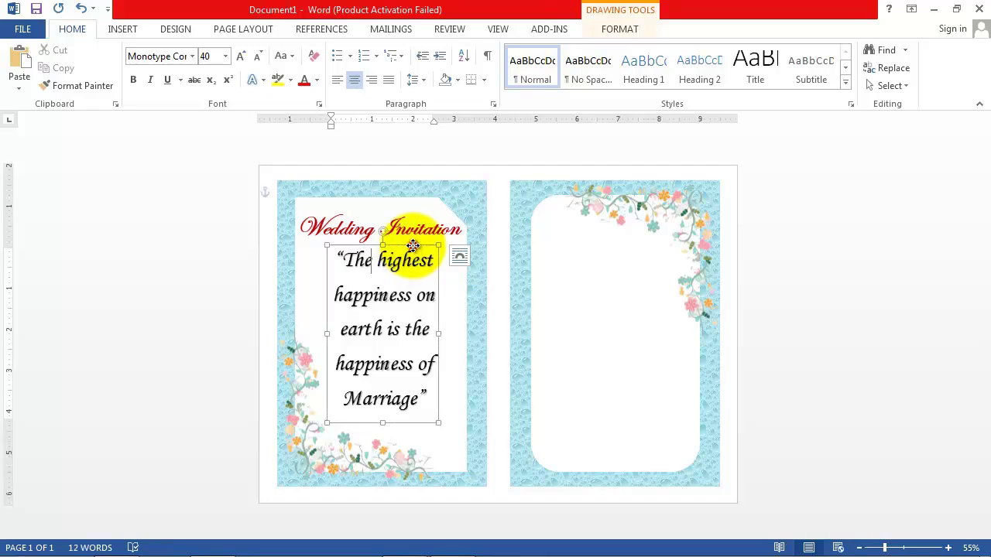
- Duplicate the quote box with Ctrl+D, move the copy onto the right card, and select its text
{"action": "left_click", "coordinate": [412, 246]}
{"action": "key", "text": "ctrl+d"}
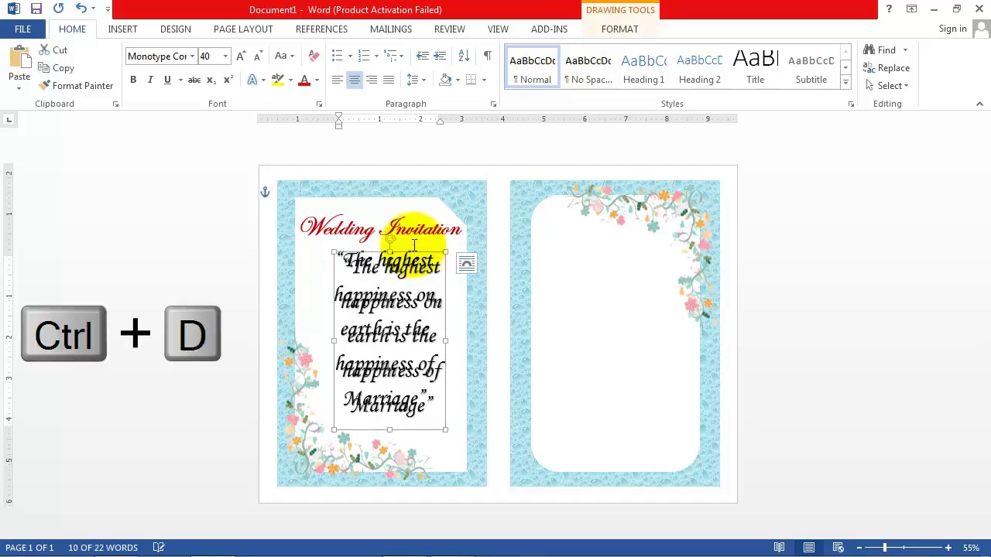
{"action": "left_click_drag", "start_coordinate": [415, 252], "coordinate": [621, 263]}
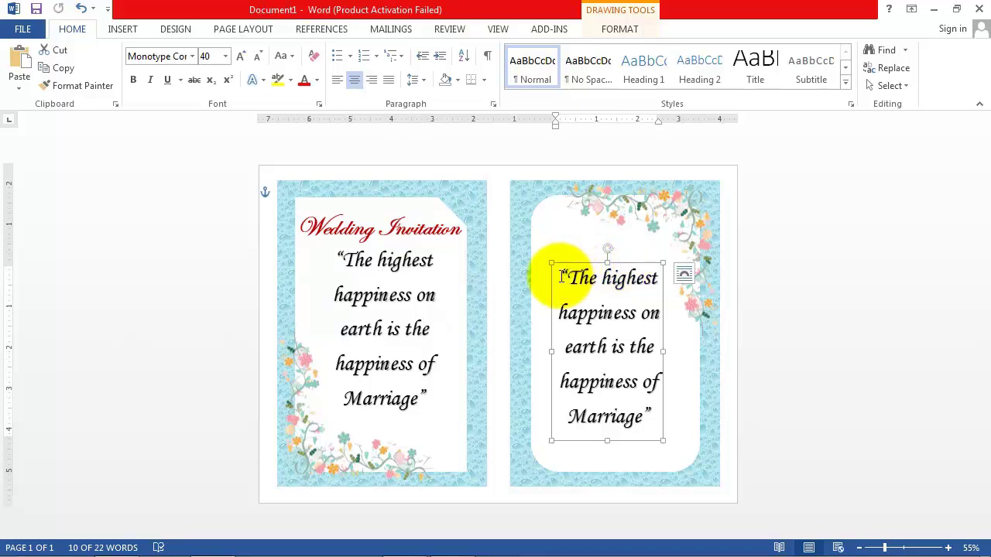
{"action": "mouse_move", "coordinate": [558, 276]}
{"action": "left_mouse_down"}
{"action": "mouse_move", "coordinate": [648, 325]}
{"action": "mouse_move", "coordinate": [655, 426]}
{"action": "left_mouse_up"}
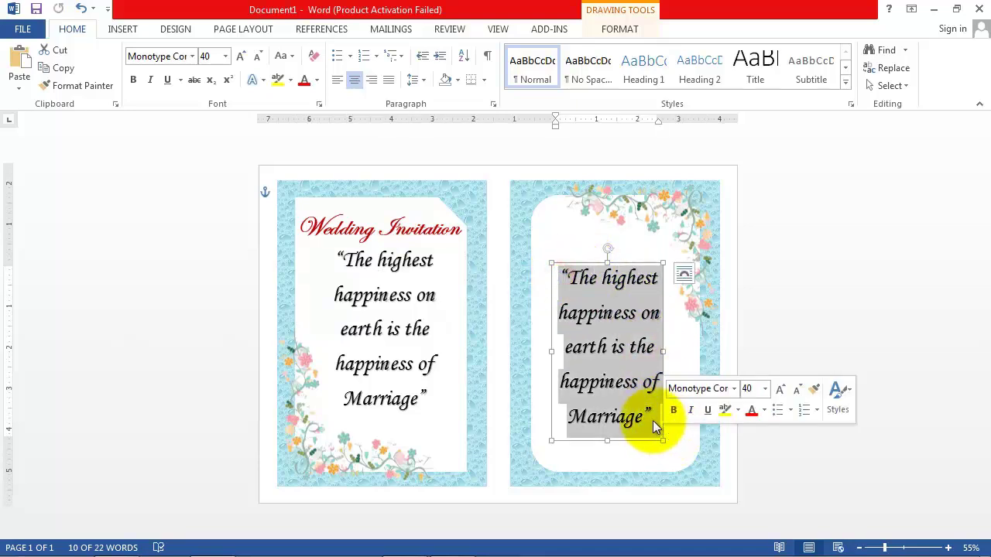
- Replace the copied quote with the invitation wording and move the box back onto the right card
{"action": "type", "text": "The"}
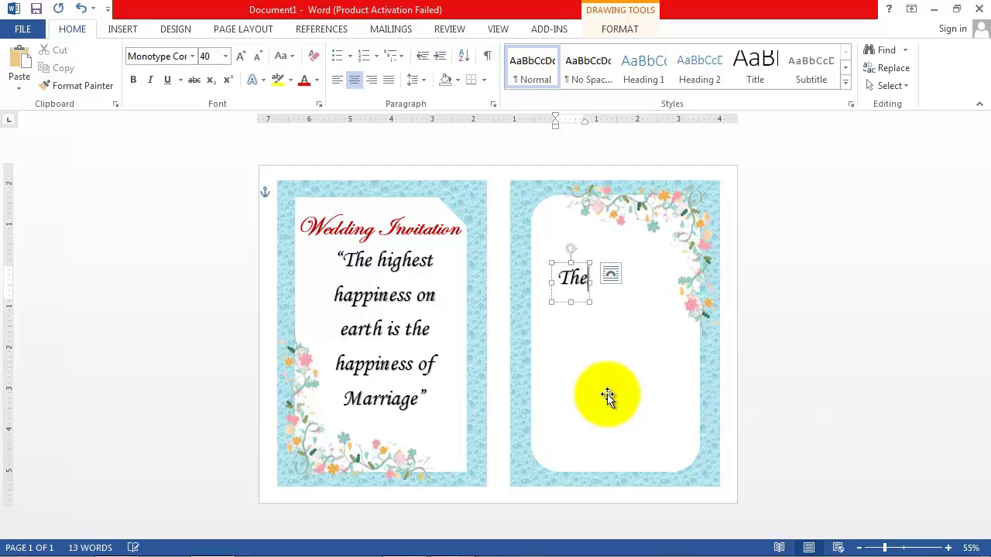
{"action": "type", "text": " pleaser of"}
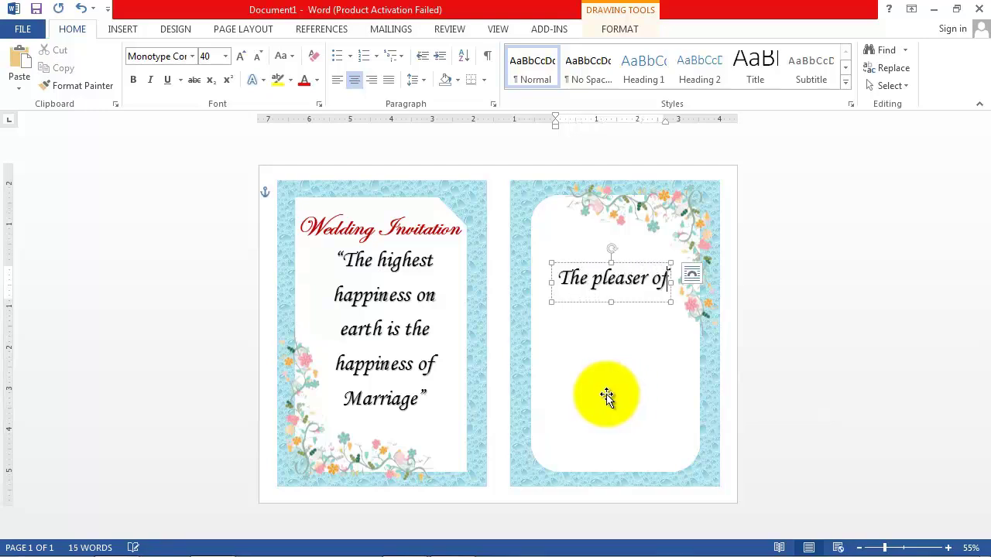
{"action": "type", "text": " you"}
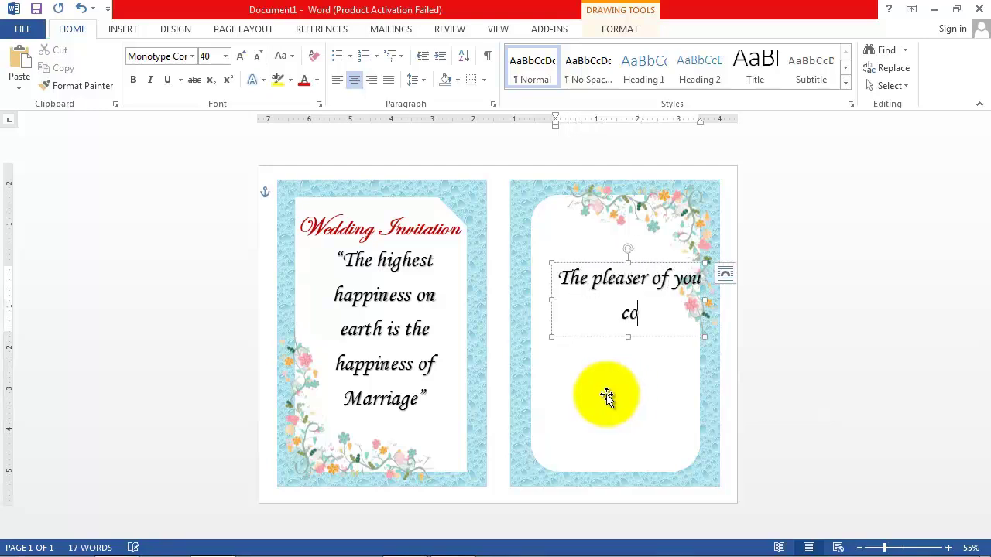
{"action": "type", "text": " is r"}
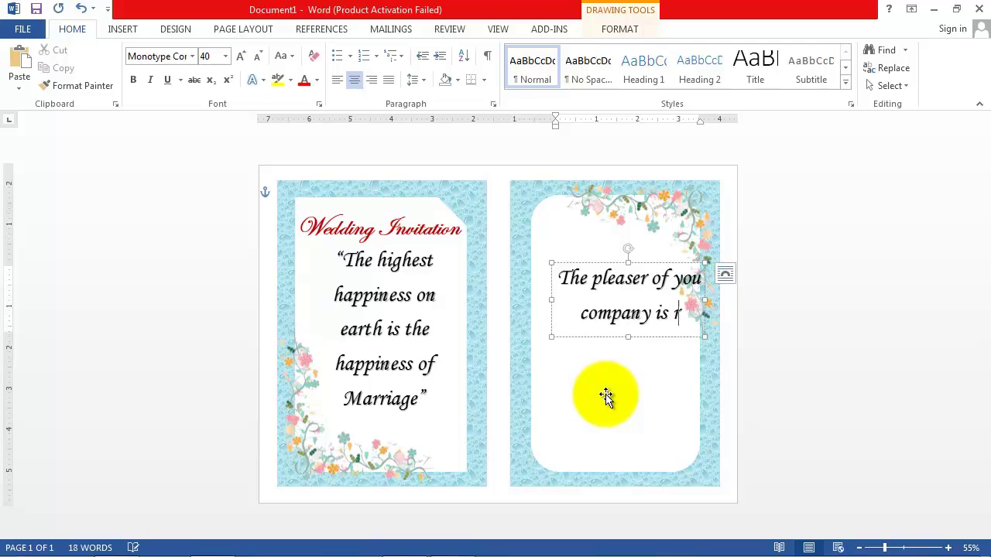
{"action": "type", "text": "equested"}
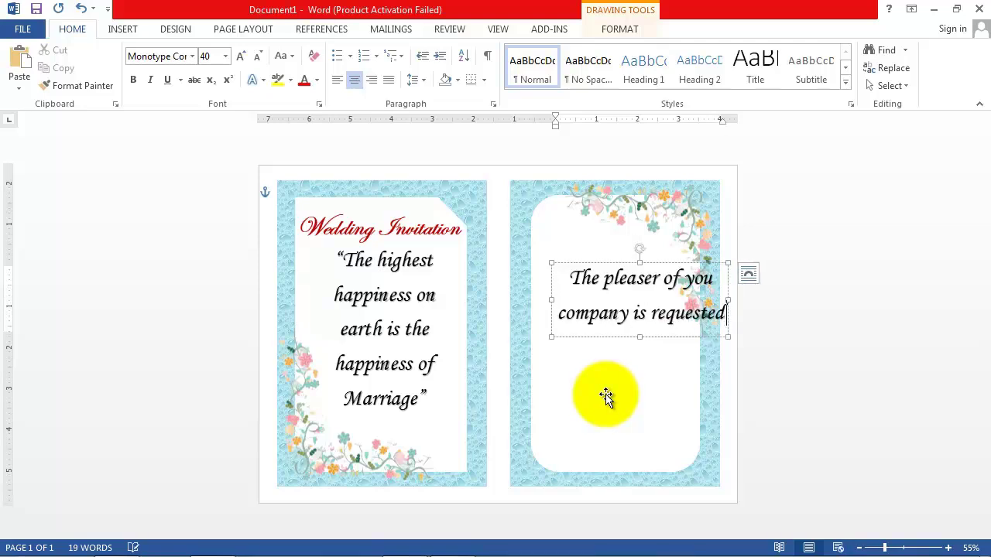
{"action": "type", "text": " f"}
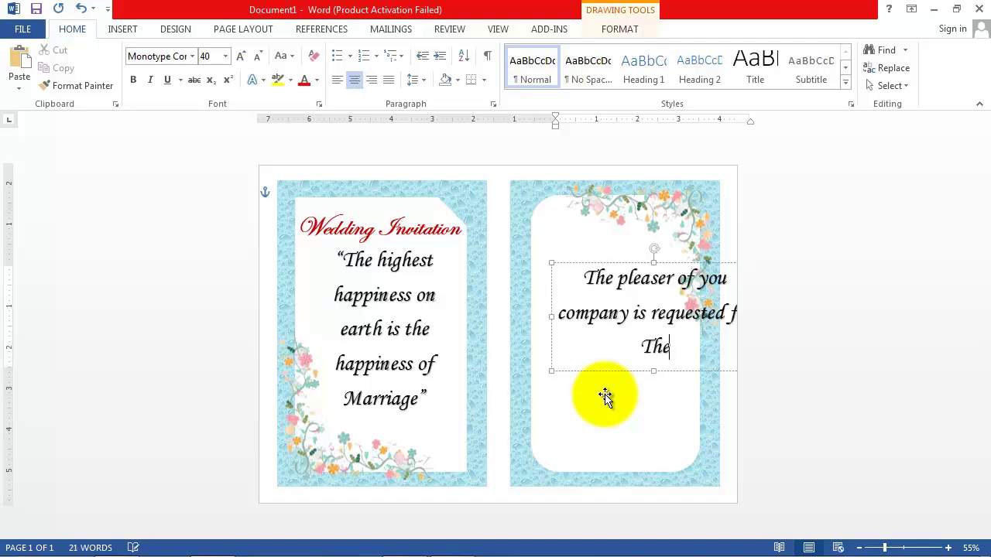
{"action": "type", "text": "dding"}
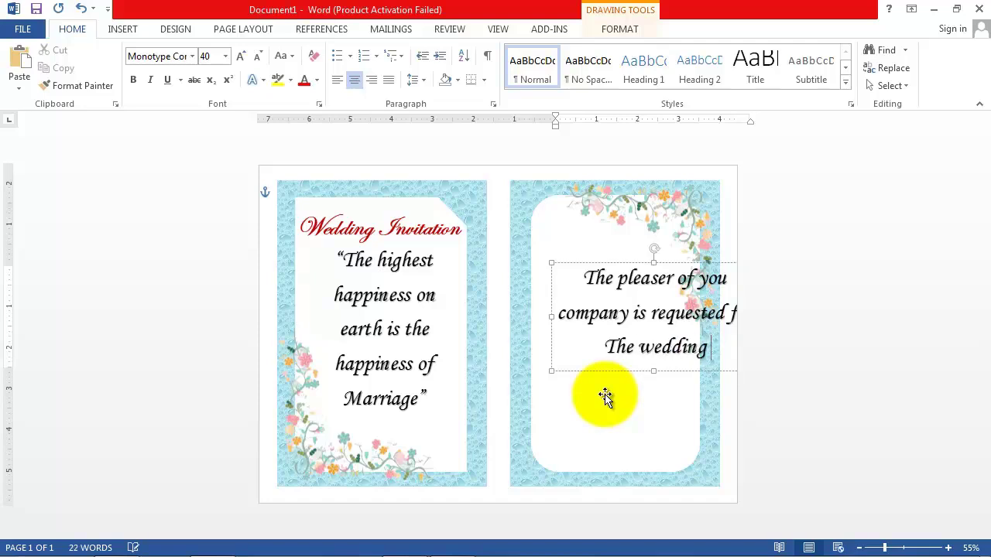
{"action": "type", "text": "celebra"}
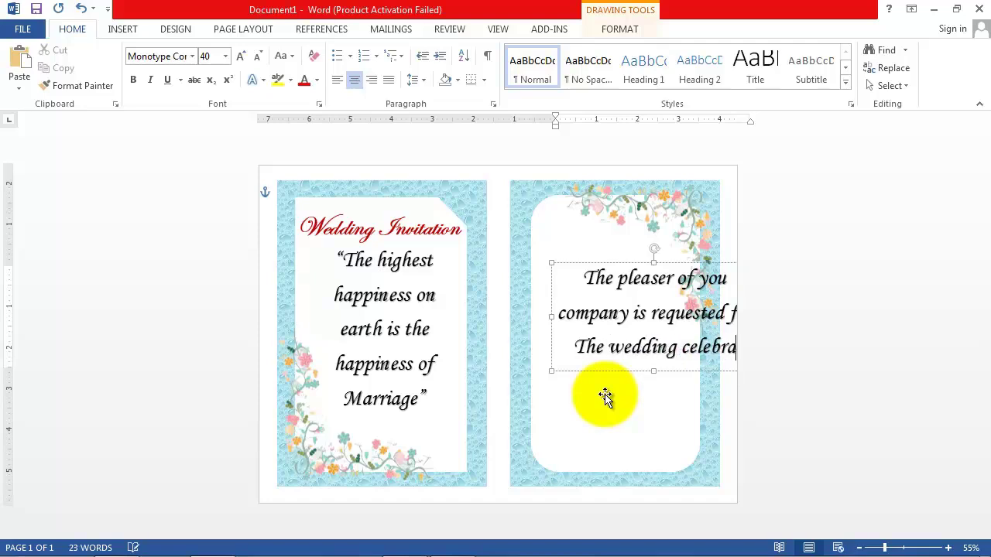
{"action": "type", "text": "tion of"}
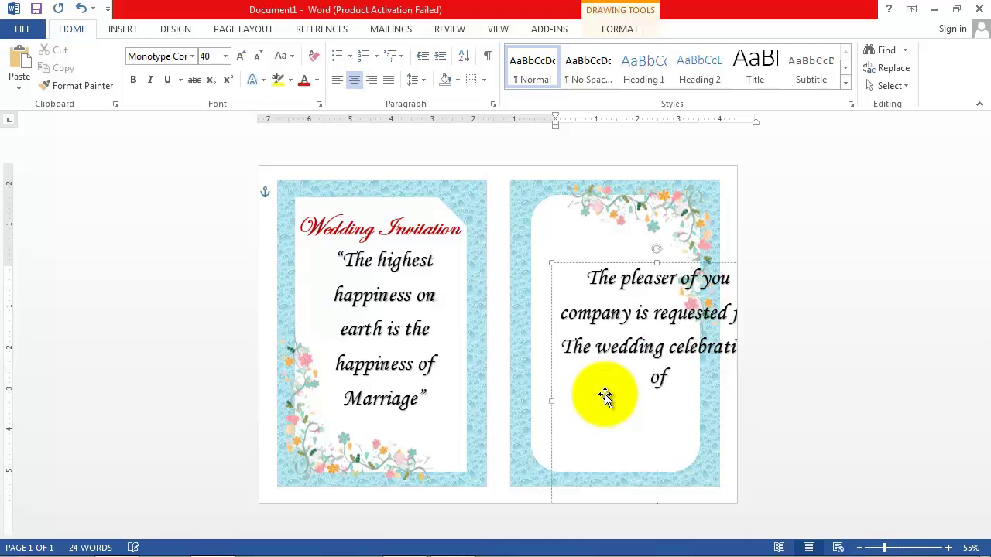
{"action": "mouse_move", "coordinate": [593, 266]}
{"action": "left_mouse_down"}
{"action": "mouse_move", "coordinate": [564, 226]}
{"action": "mouse_move", "coordinate": [697, 333]}
{"action": "left_mouse_up"}
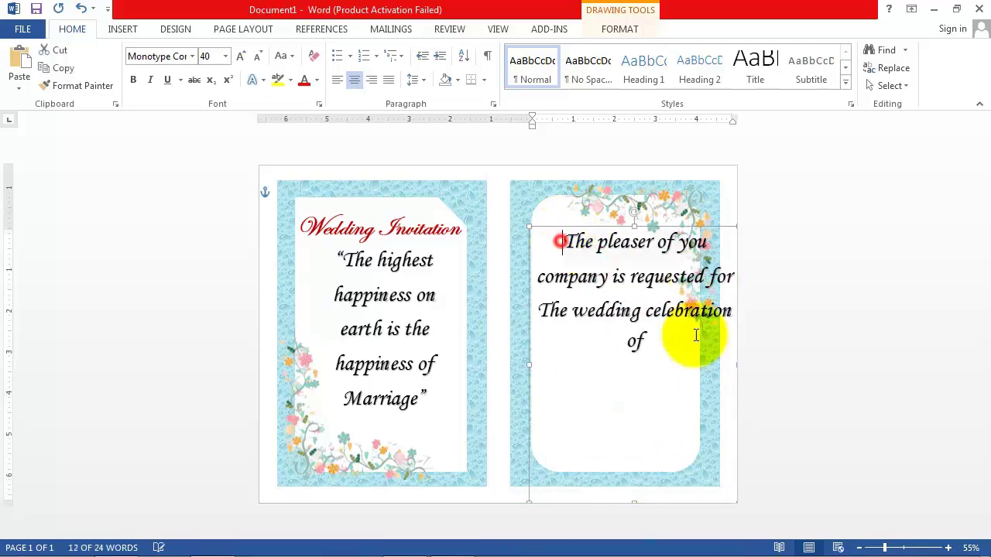
- Set the invitation wording to 28 pt and centre its box in the white frame
{"action": "left_click", "coordinate": [226, 56]}
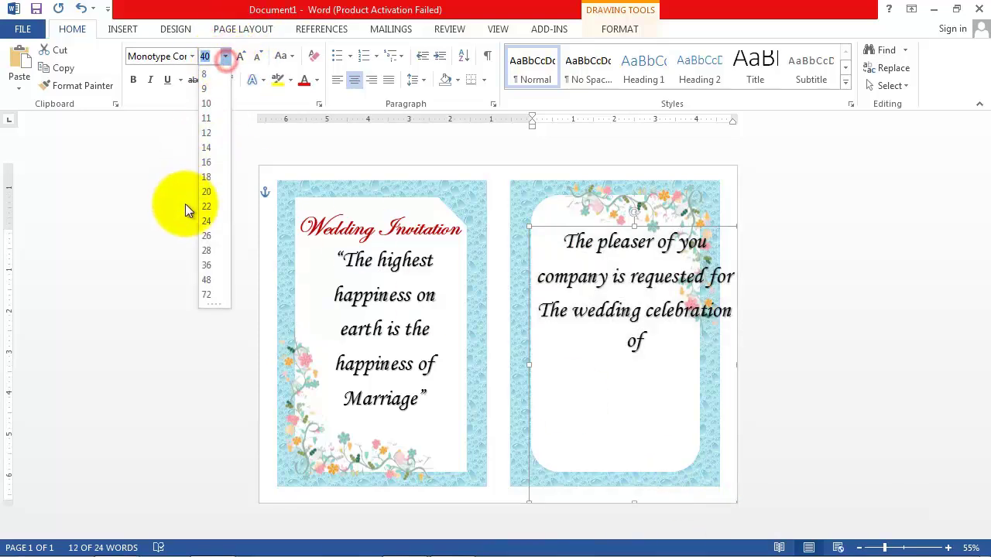
{"action": "left_click", "coordinate": [210, 249]}
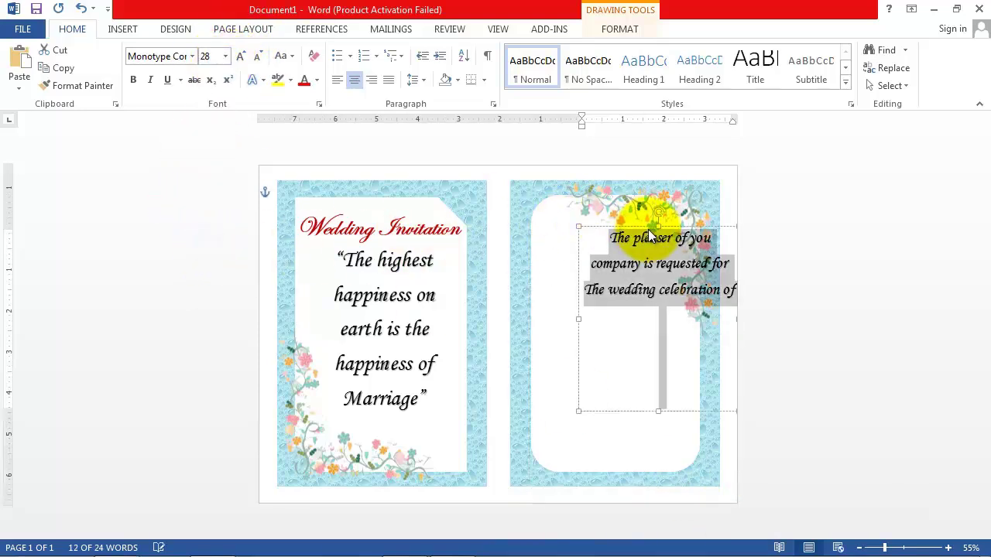
{"action": "left_click_drag", "start_coordinate": [721, 227], "coordinate": [674, 225]}
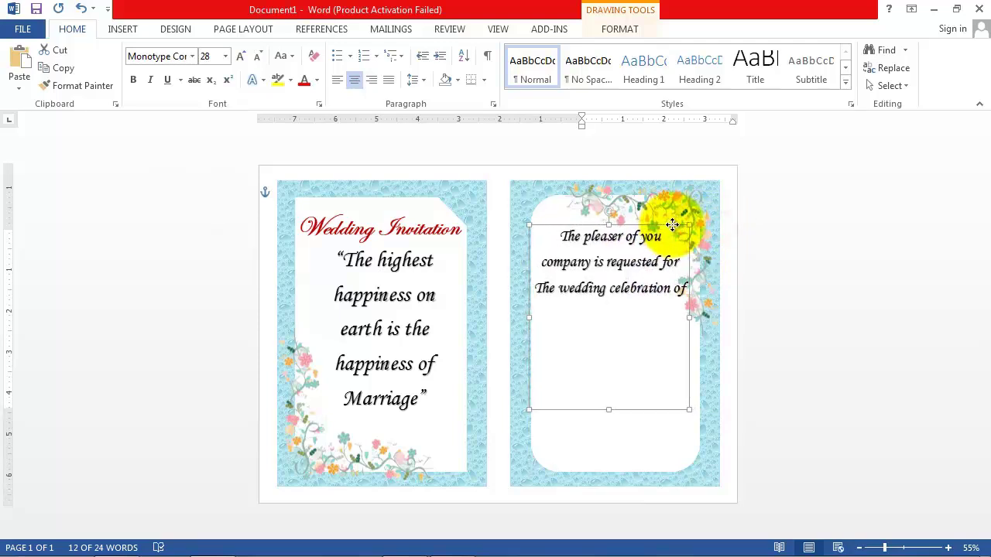
- Add the date Tuesday 18 January, 2019, the evening time line and the venue EDIA INN
{"action": "left_click", "coordinate": [648, 329]}
{"action": "type", "text": "Tues"}
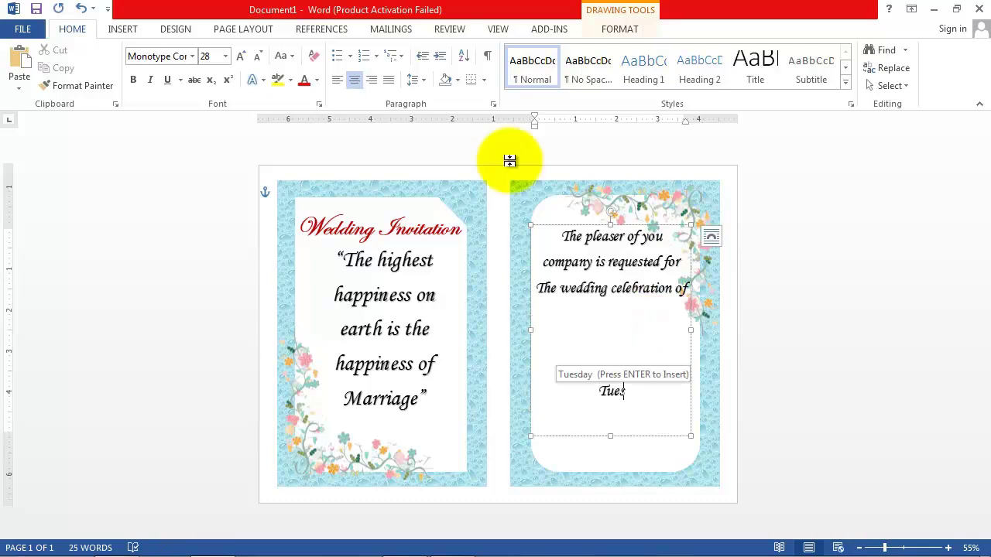
{"action": "key", "text": "Return"}
{"action": "type", "text": "18 Jan"}
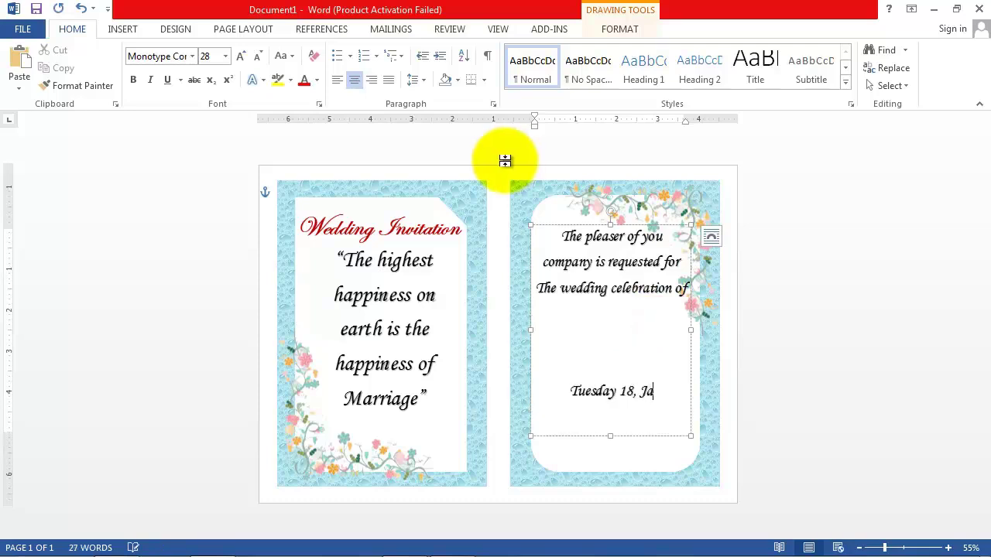
{"action": "type", "text": "uary,"}
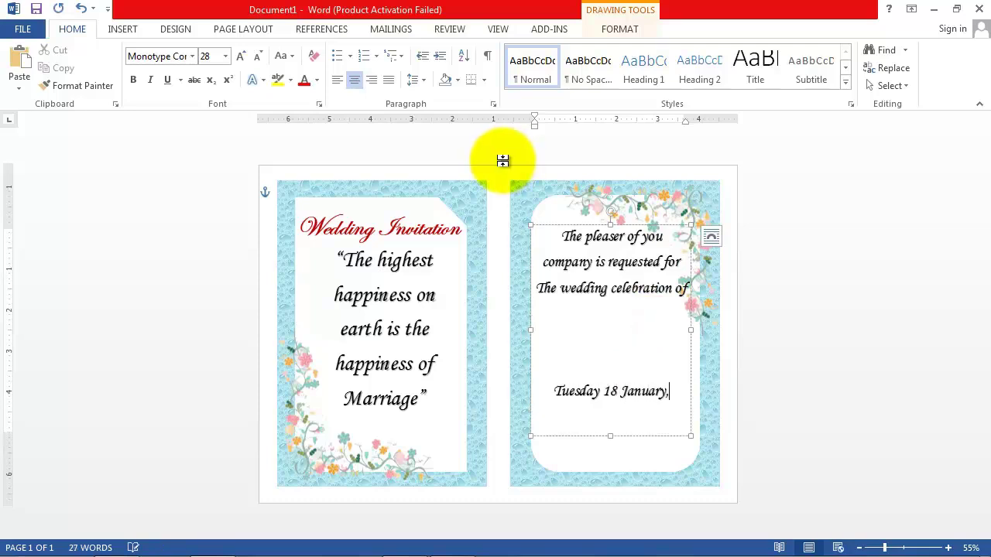
{"action": "type", "text": " 2019"}
{"action": "key", "text": "Return"}
{"action": "type", "text": "half past seven"}
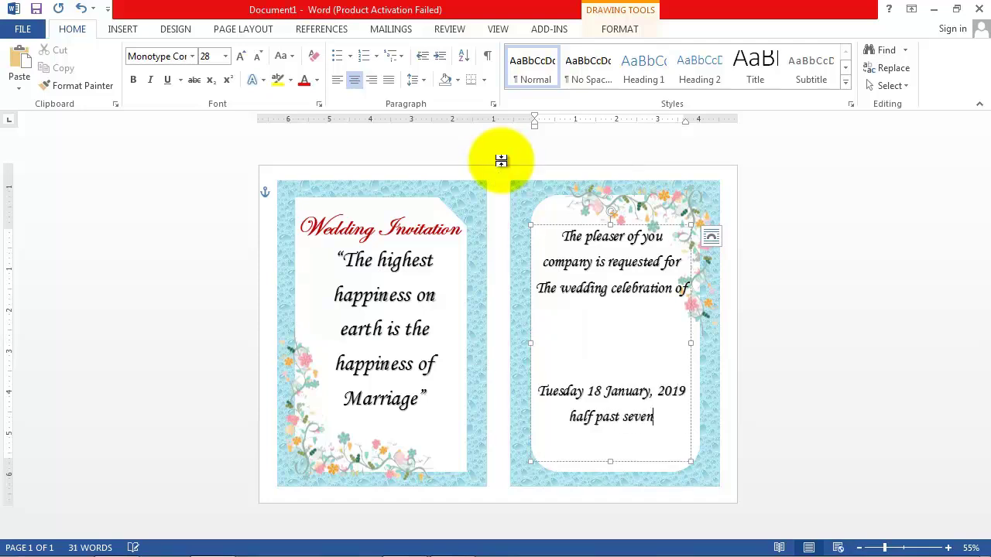
{"action": "type", "text": " in the ev"}
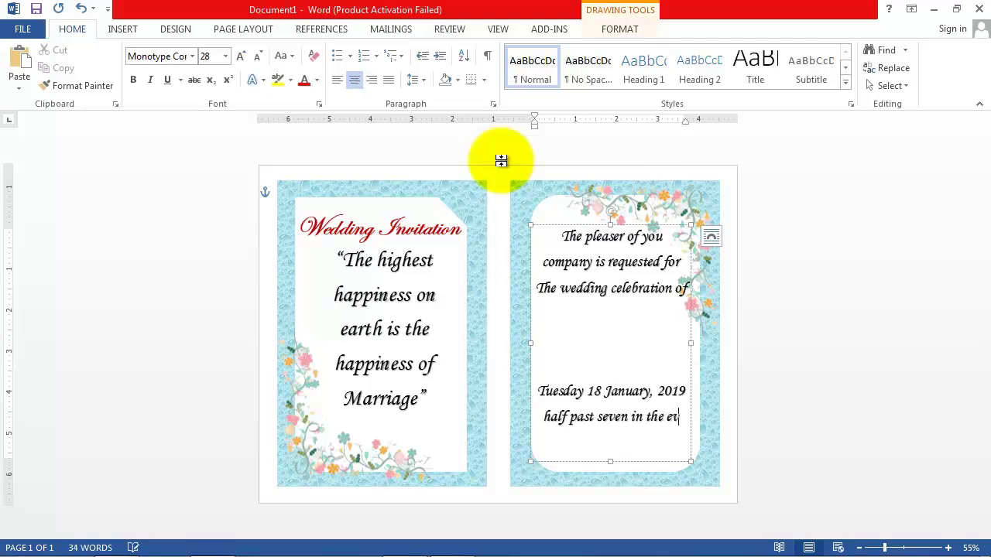
{"action": "type", "text": "enting"}
{"action": "key", "text": "Return"}
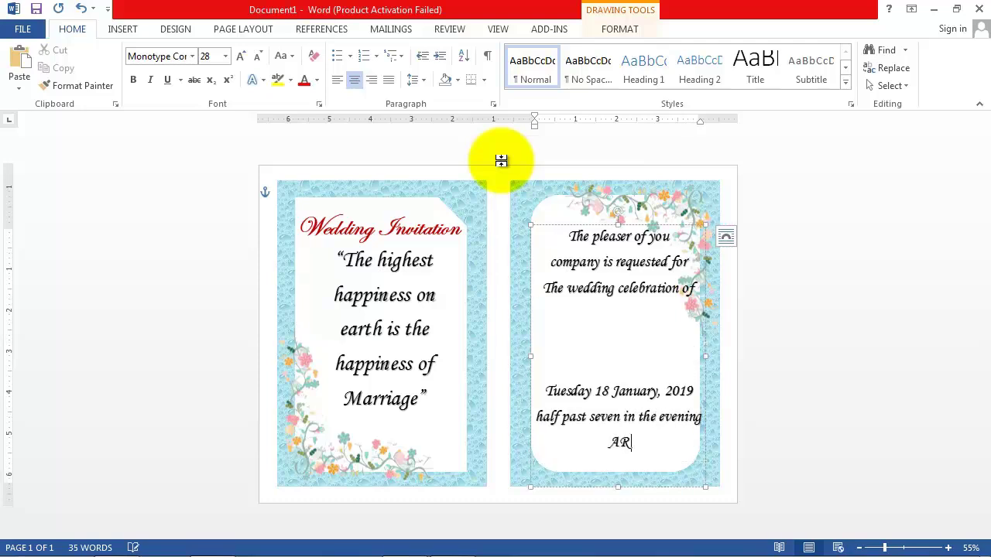
{"action": "type", "text": " MULTIMED"}
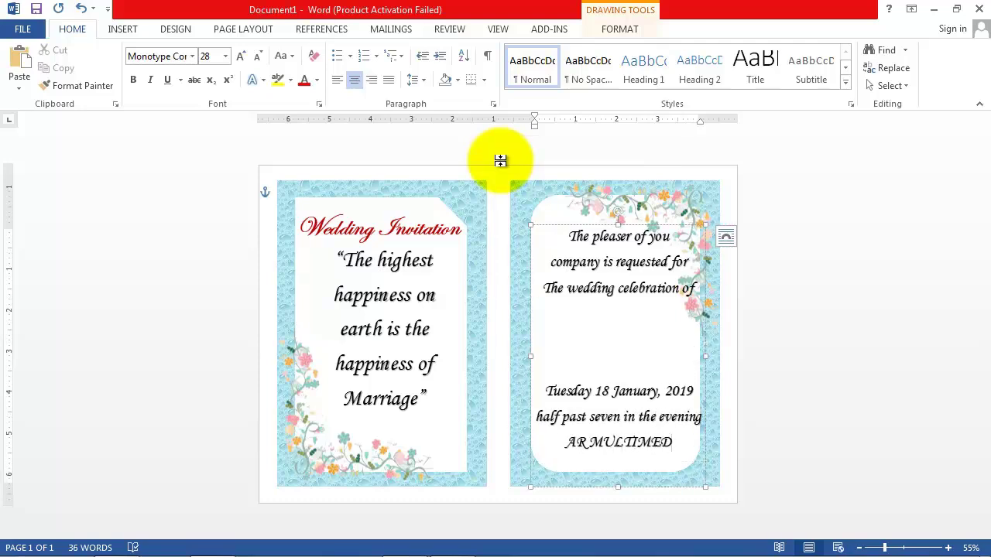
{"action": "type", "text": "IA INN"}
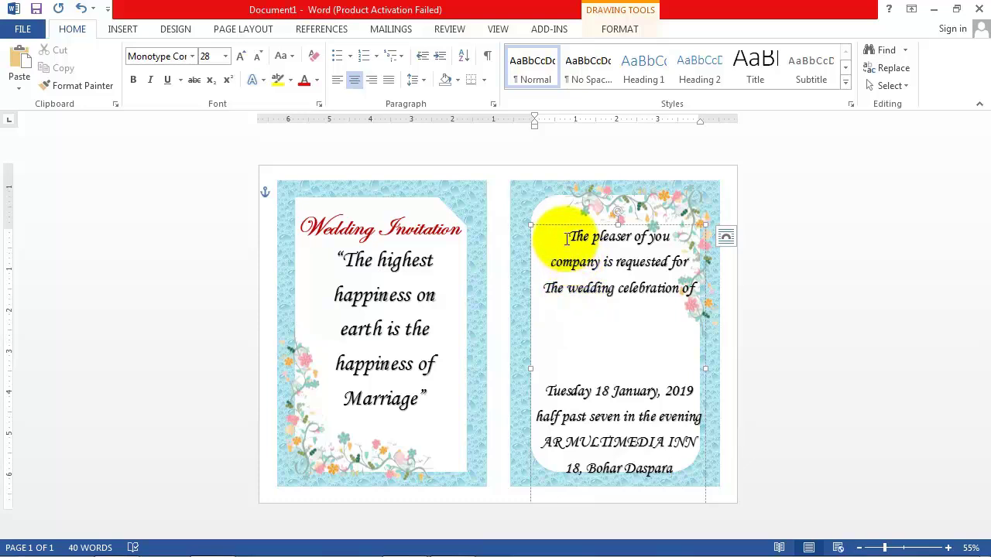
{"action": "left_click_drag", "start_coordinate": [564, 238], "coordinate": [699, 298]}
- Resize the right card's text to 26 pt, add a blank line in the gap, and raise the box
{"action": "left_click_drag", "start_coordinate": [706, 422], "coordinate": [752, 527]}
{"action": "type", "text": "26"}
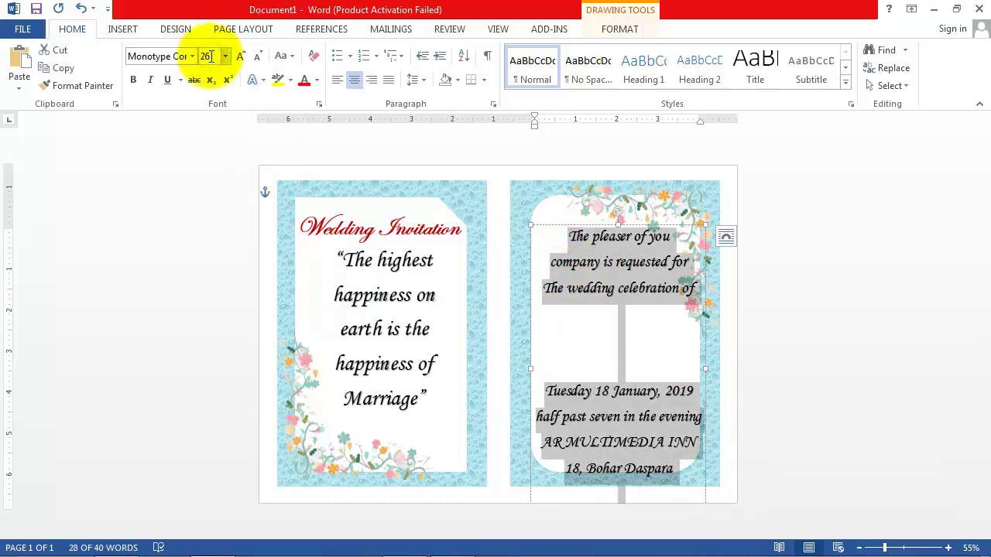
{"action": "key", "text": "Return"}
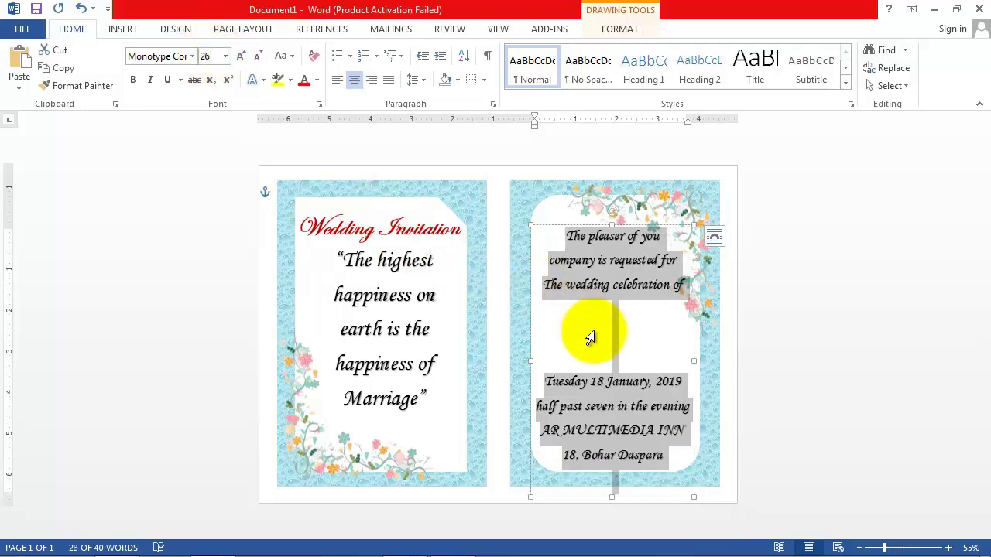
{"action": "left_click", "coordinate": [610, 353]}
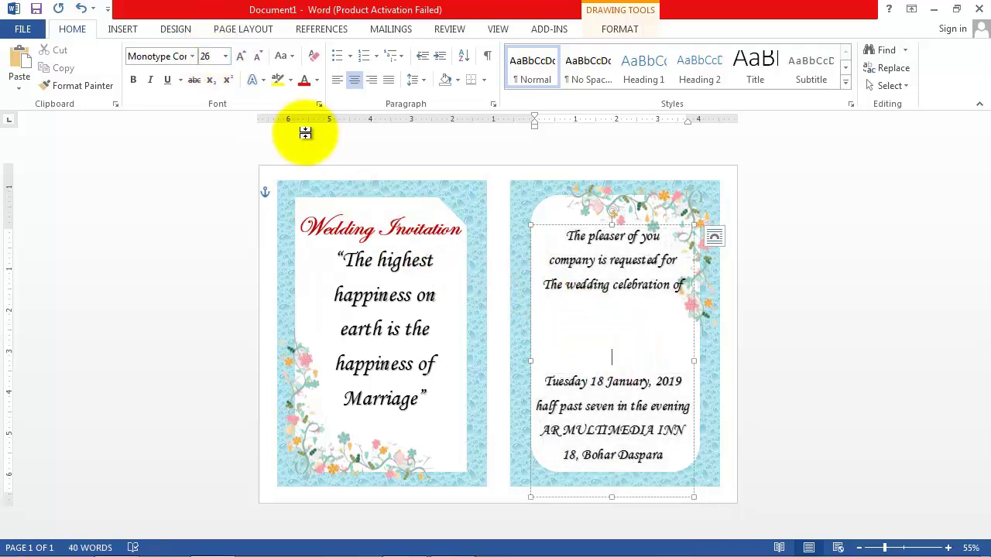
{"action": "key", "text": "Return"}
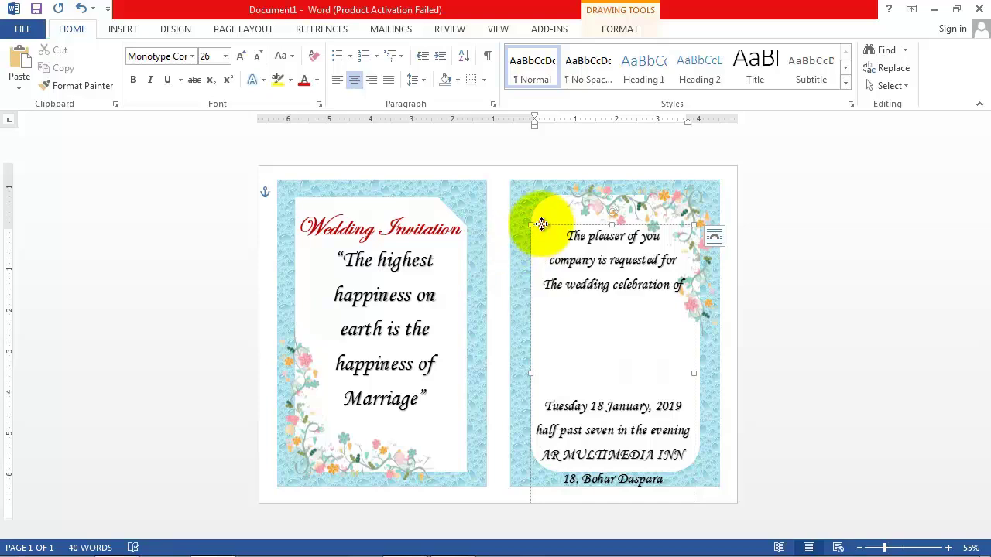
{"action": "left_click_drag", "start_coordinate": [541, 224], "coordinate": [537, 210]}
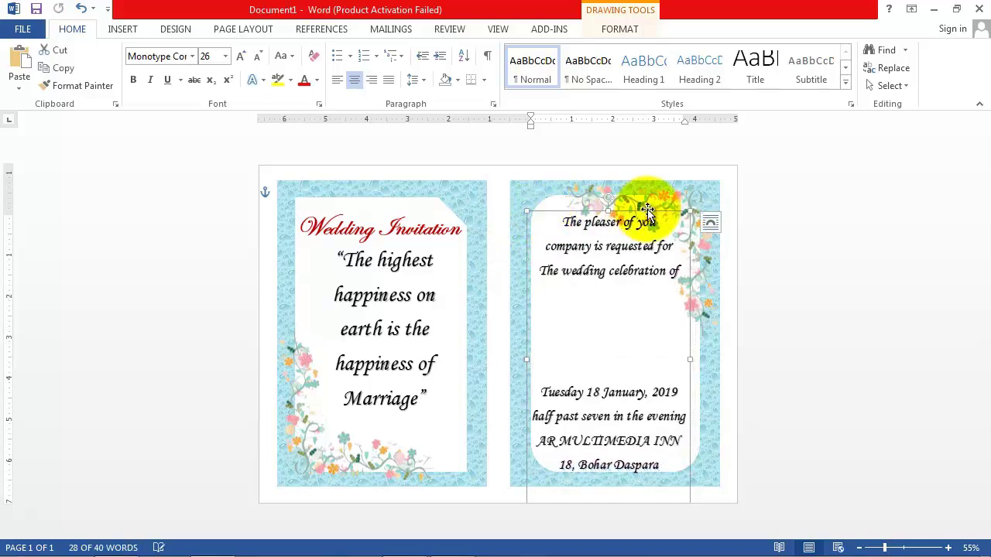
{"action": "left_click", "coordinate": [800, 223]}
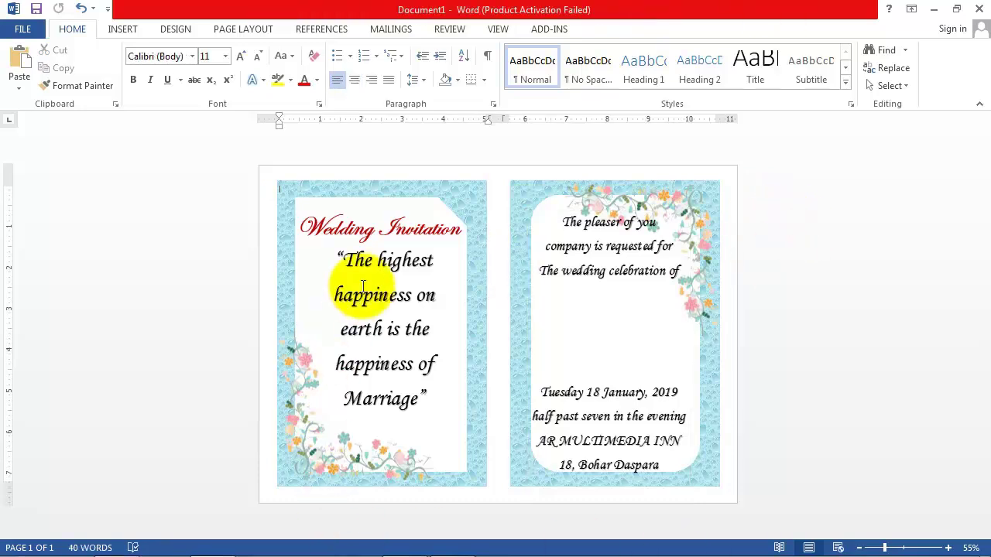
- Duplicate the red Wedding Invitation title box into the middle of the right card
{"action": "left_click", "coordinate": [335, 229]}
{"action": "key", "text": "ctrl+d"}
{"action": "left_click", "coordinate": [353, 210]}
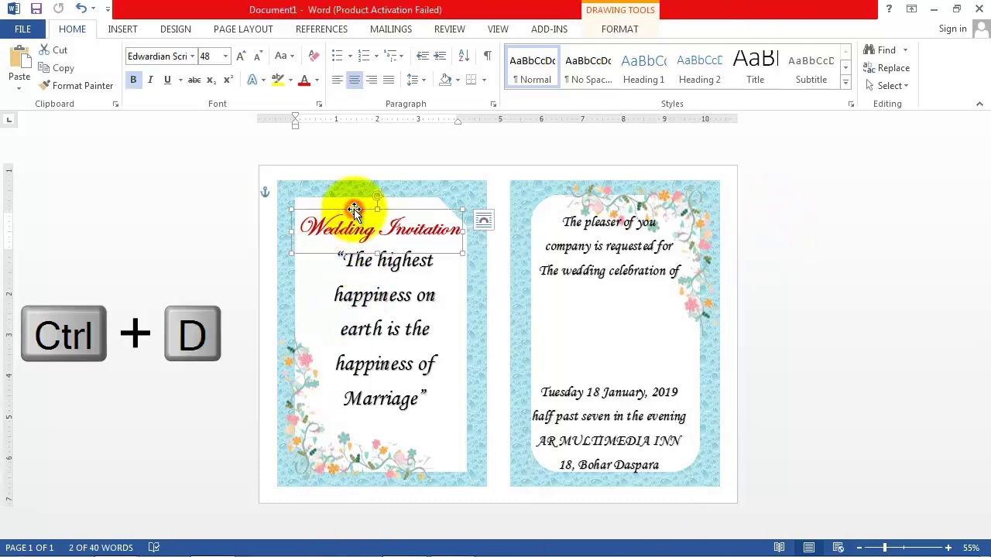
{"action": "key", "text": "ctrl+d"}
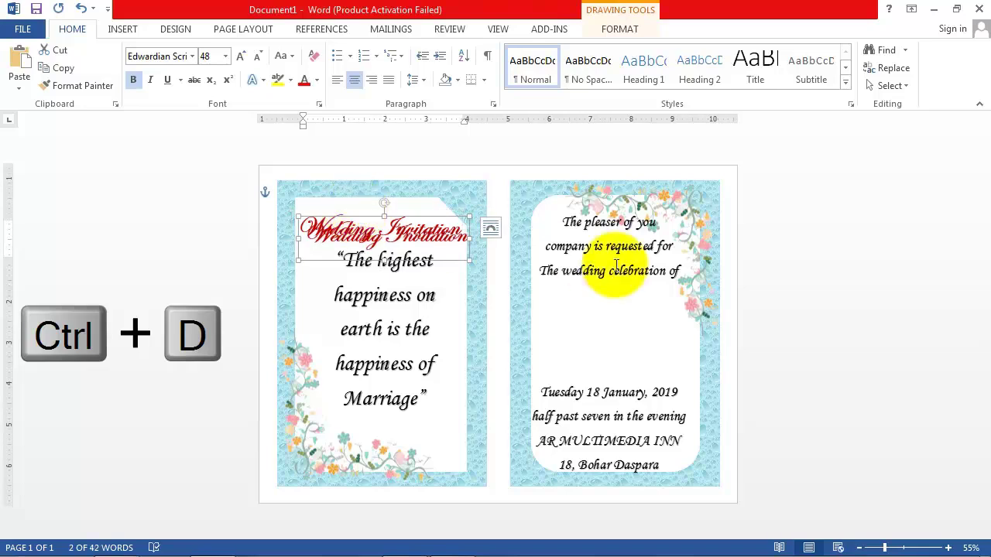
{"action": "left_click_drag", "start_coordinate": [433, 218], "coordinate": [665, 313]}
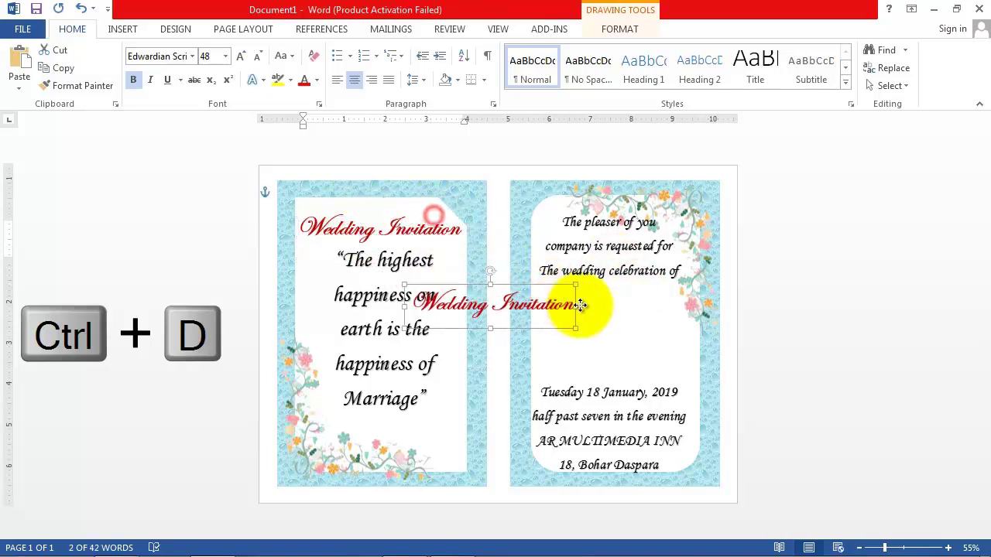
- Replace the copy's text with the couple's names joined by & and move it up and right
{"action": "left_click", "coordinate": [550, 339]}
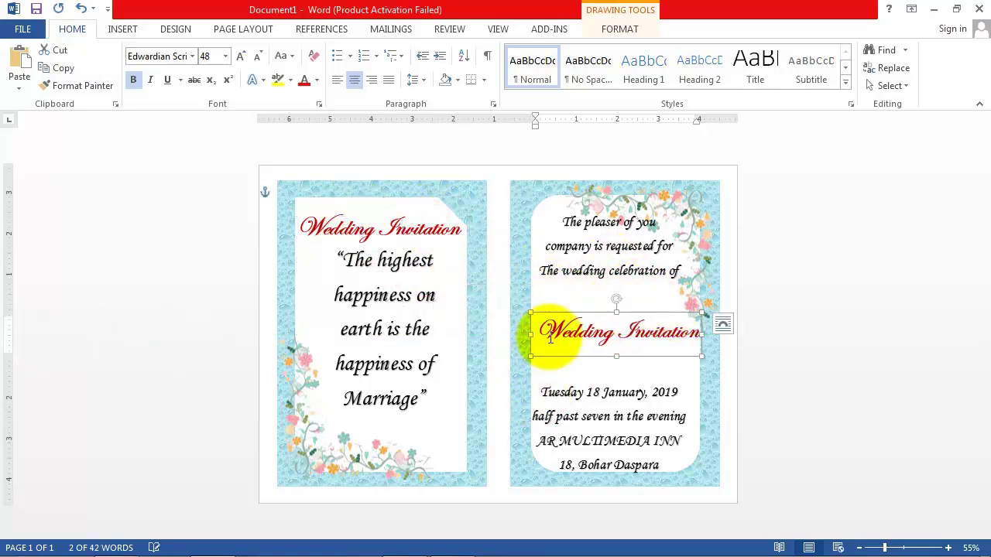
{"action": "left_click_drag", "start_coordinate": [544, 334], "coordinate": [722, 332]}
{"action": "type", "text": "A"}
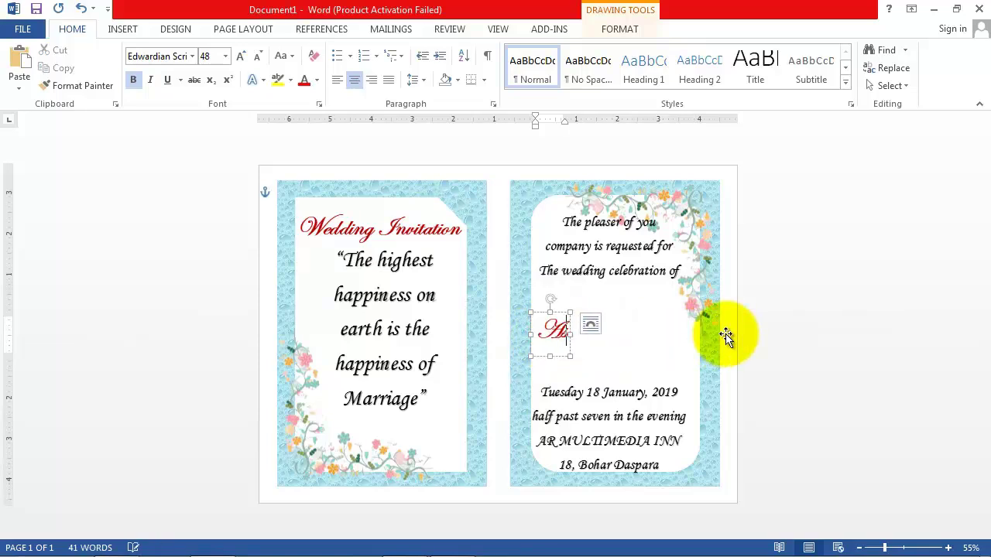
{"action": "type", "text": "sith Roy"}
{"action": "key", "text": "Return"}
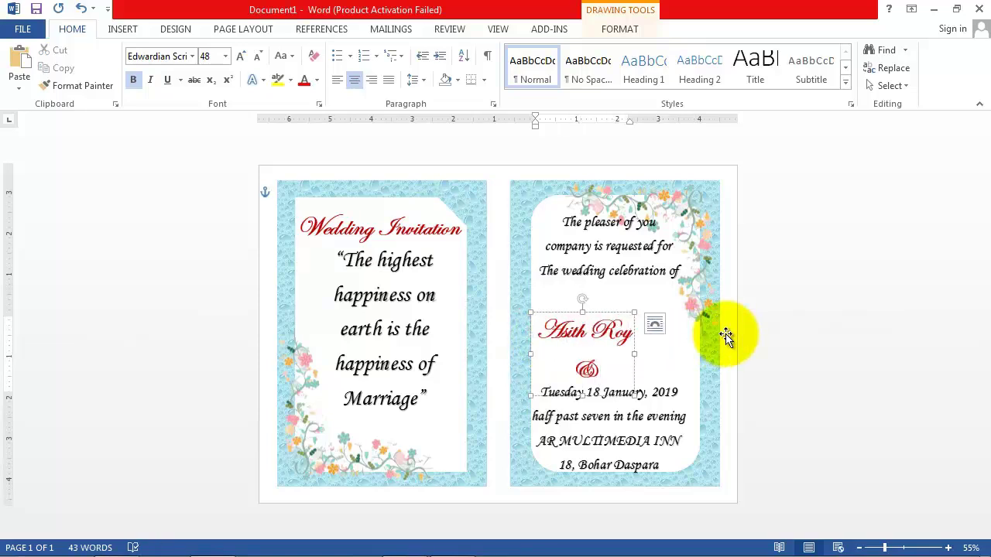
{"action": "type", "text": "Roy"}
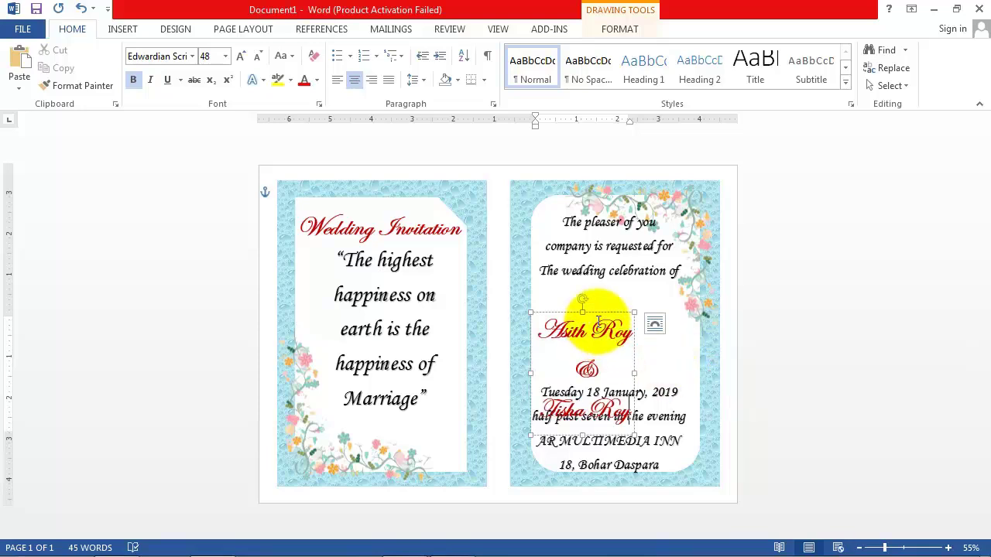
{"action": "left_click_drag", "start_coordinate": [604, 312], "coordinate": [632, 277]}
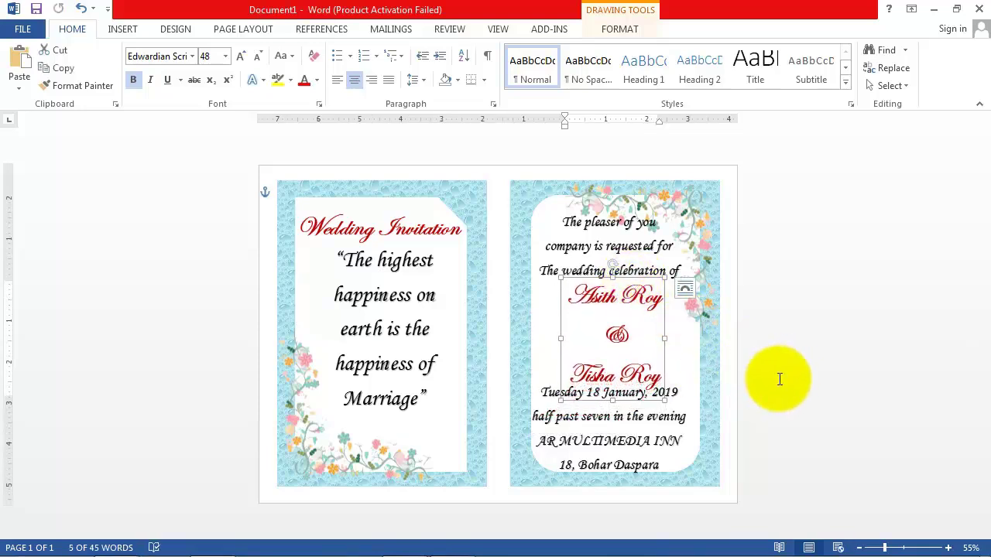
{"action": "left_click", "coordinate": [820, 369]}
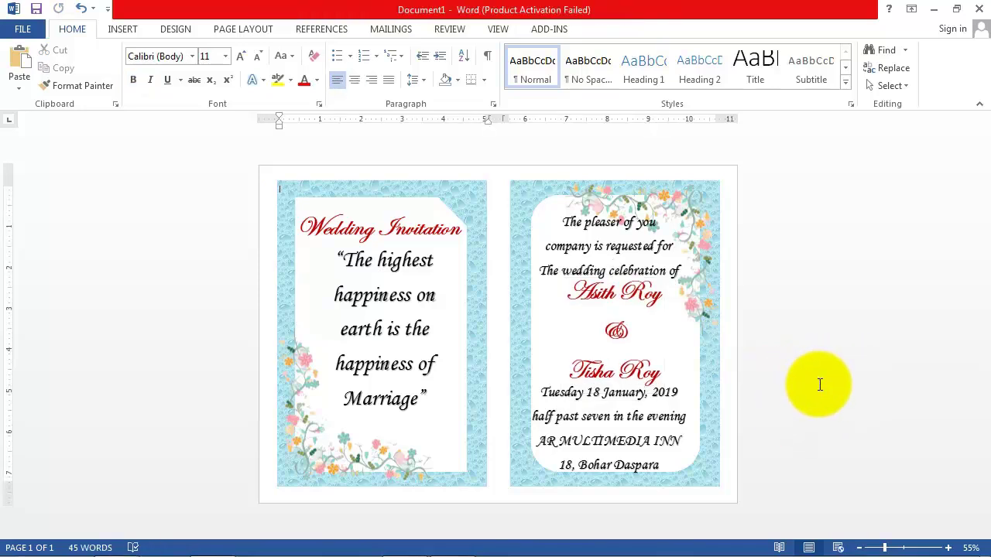
- Insert the PNG 5 heart picture, float it in front of text, and shrink it
{"action": "left_click", "coordinate": [121, 31]}
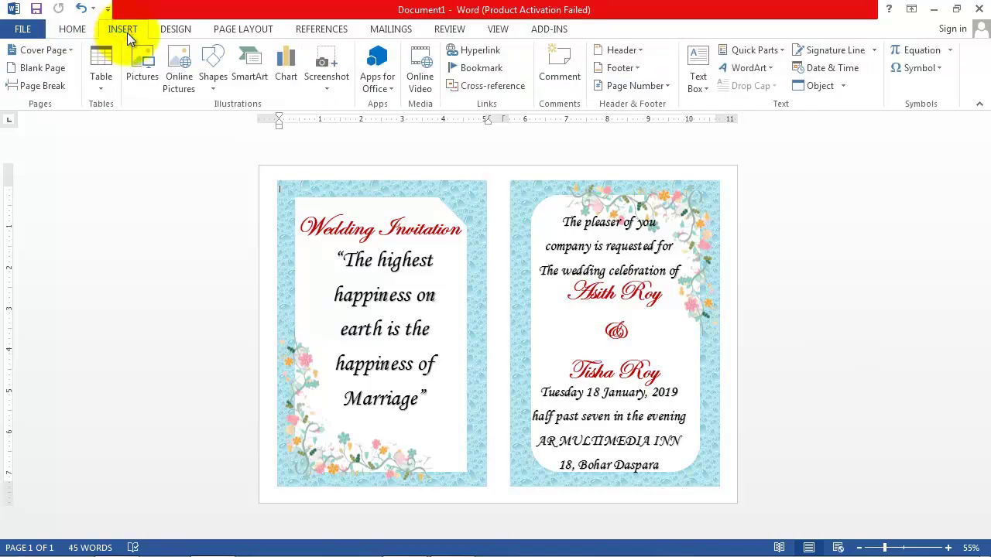
{"action": "left_click", "coordinate": [146, 89]}
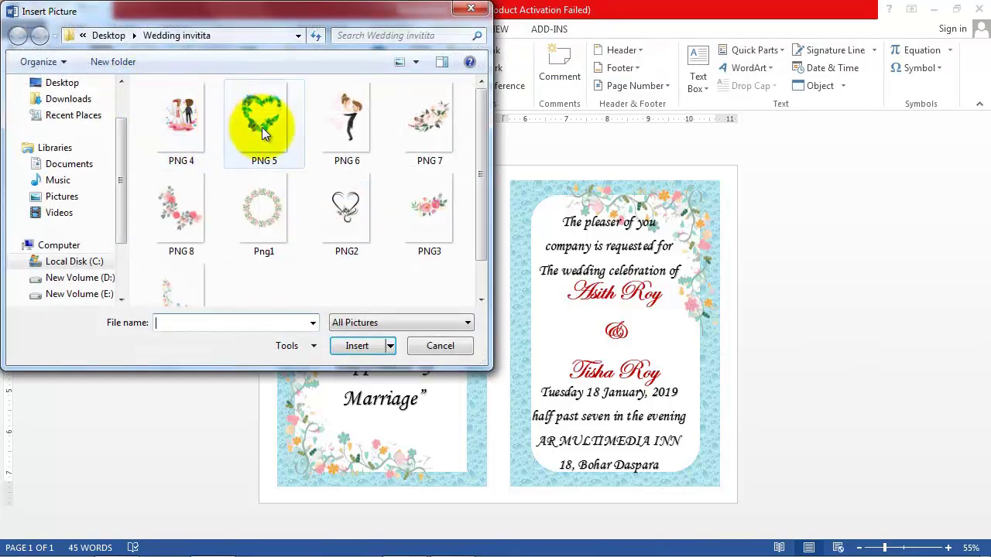
{"action": "left_click", "coordinate": [262, 127]}
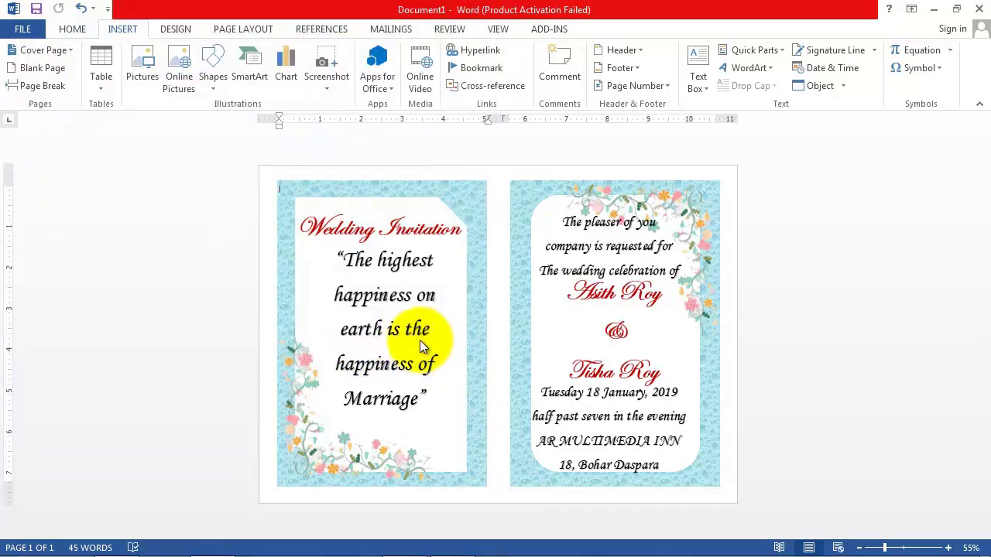
{"action": "left_click", "coordinate": [424, 337]}
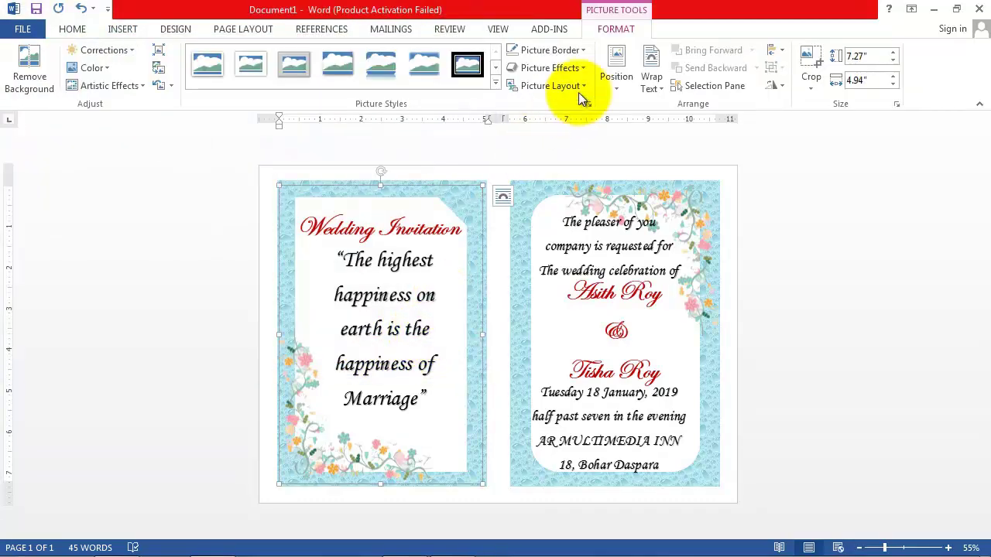
{"action": "left_click", "coordinate": [667, 91]}
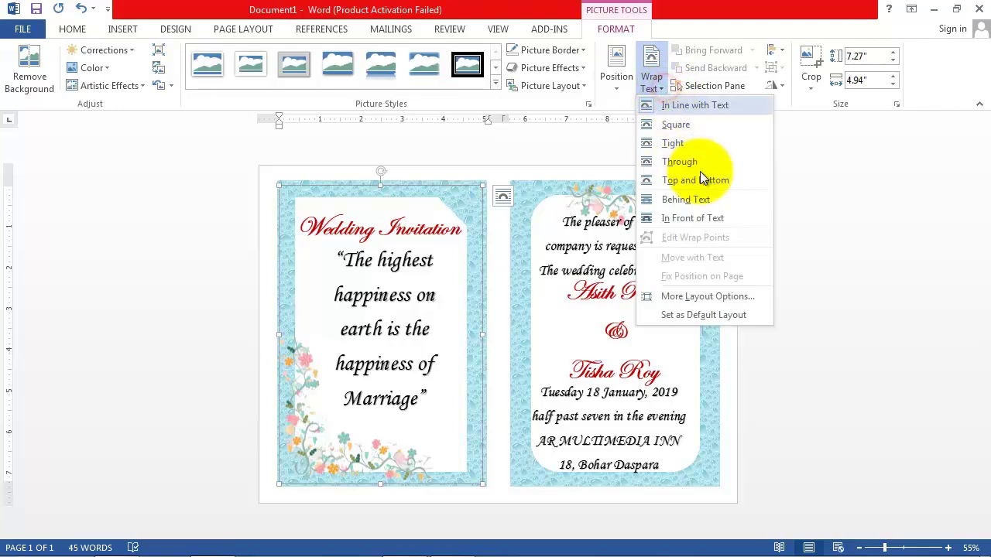
{"action": "left_click", "coordinate": [695, 220]}
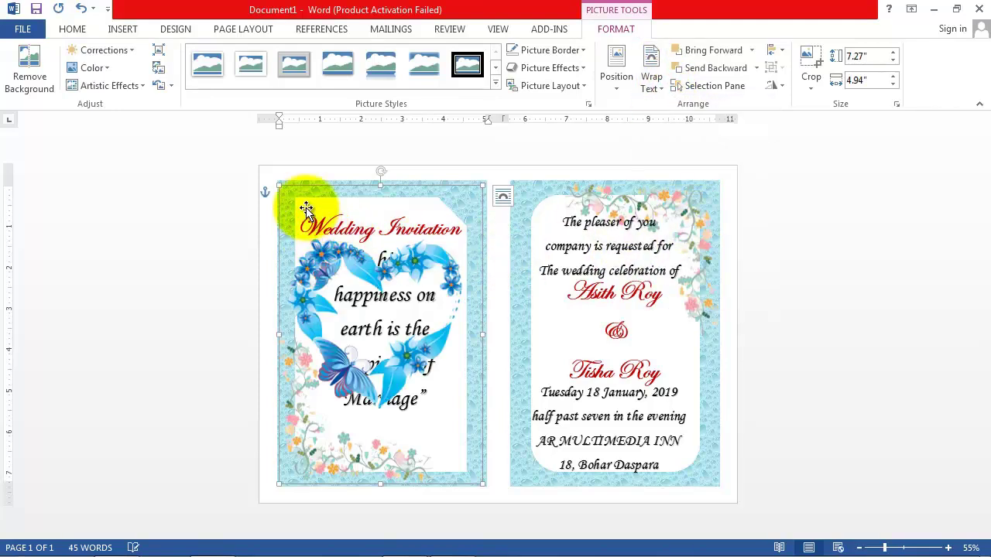
{"action": "mouse_move", "coordinate": [279, 184]}
{"action": "left_mouse_down"}
{"action": "mouse_move", "coordinate": [428, 379]}
{"action": "mouse_move", "coordinate": [509, 292]}
{"action": "mouse_move", "coordinate": [551, 312]}
{"action": "mouse_move", "coordinate": [289, 194]}
{"action": "left_mouse_up"}
- Place small blue hearts at the left card's top-left and bottom-right corners
{"action": "key", "text": "ctrl+d"}
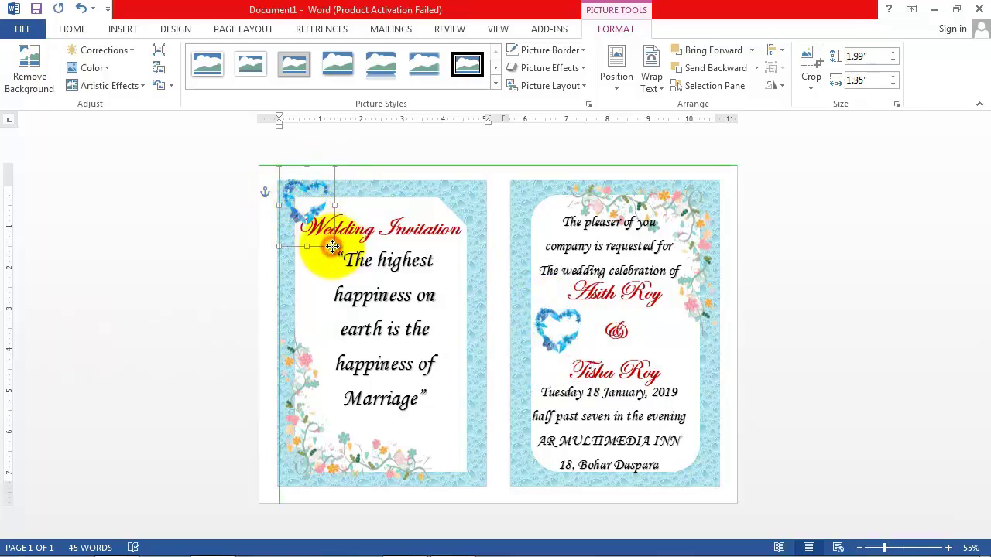
{"action": "left_click_drag", "start_coordinate": [333, 246], "coordinate": [314, 219]}
{"action": "left_click_drag", "start_coordinate": [298, 178], "coordinate": [313, 196]}
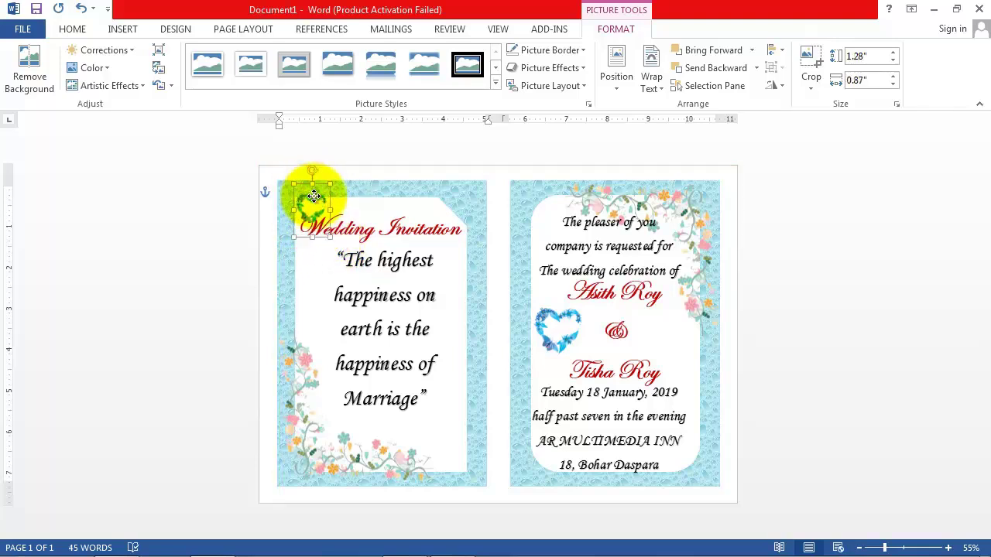
{"action": "left_click", "coordinate": [306, 190]}
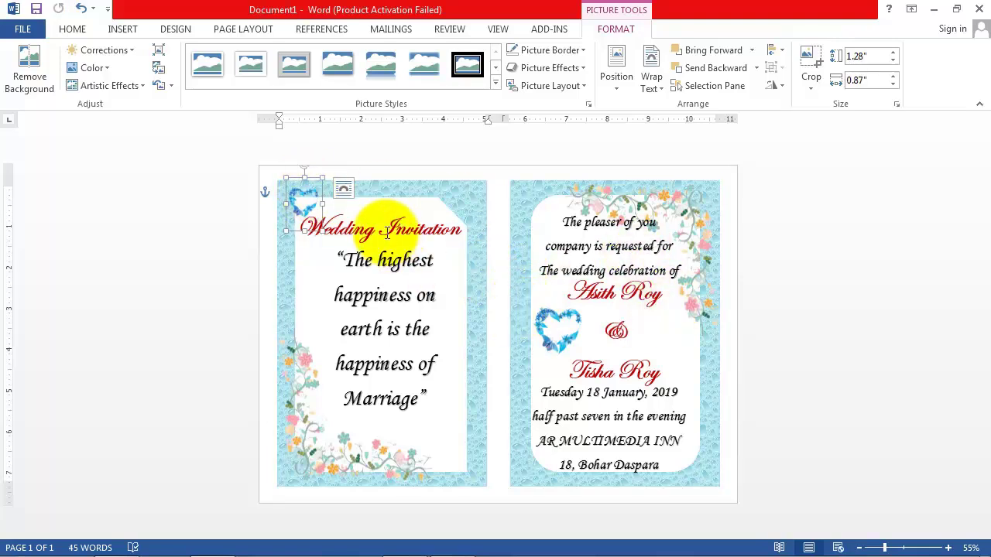
{"action": "key", "text": "ctrl+d"}
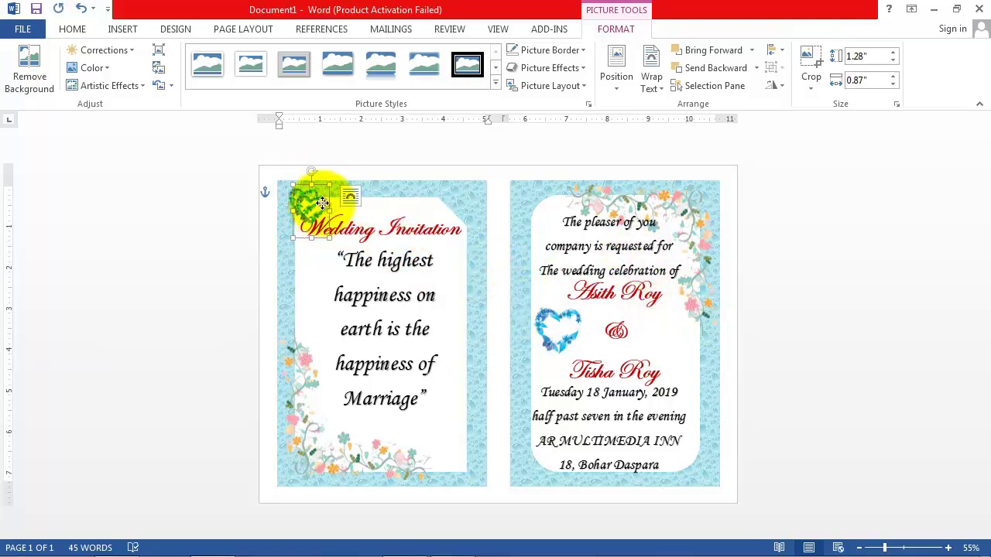
{"action": "left_click_drag", "start_coordinate": [322, 203], "coordinate": [455, 451]}
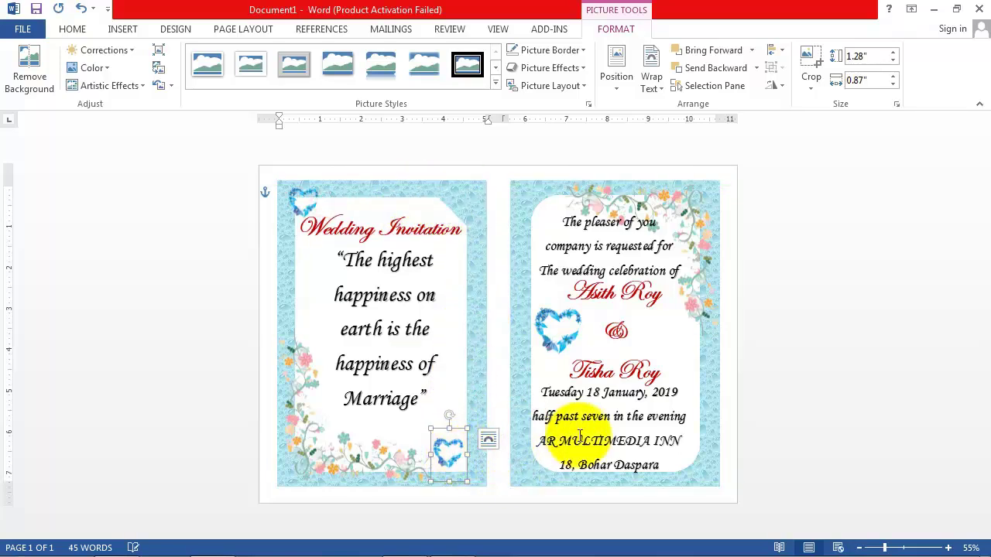
{"action": "left_click", "coordinate": [857, 364]}
- Enlarge the right card's heart and centre it behind the ampersand
{"action": "mouse_move", "coordinate": [564, 319]}
{"action": "left_mouse_down"}
{"action": "mouse_move", "coordinate": [645, 318]}
{"action": "mouse_move", "coordinate": [629, 325]}
{"action": "left_mouse_up"}
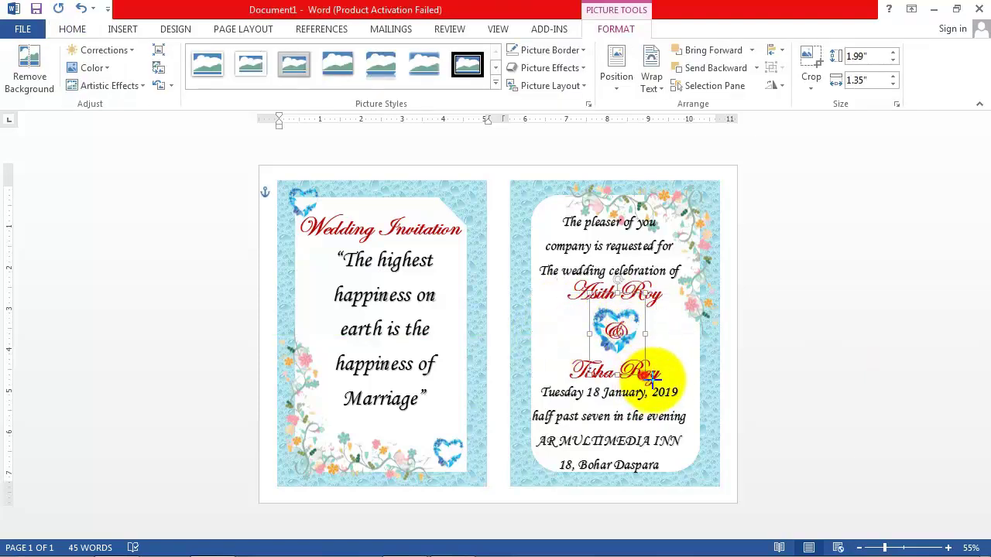
{"action": "left_click_drag", "start_coordinate": [646, 376], "coordinate": [662, 401]}
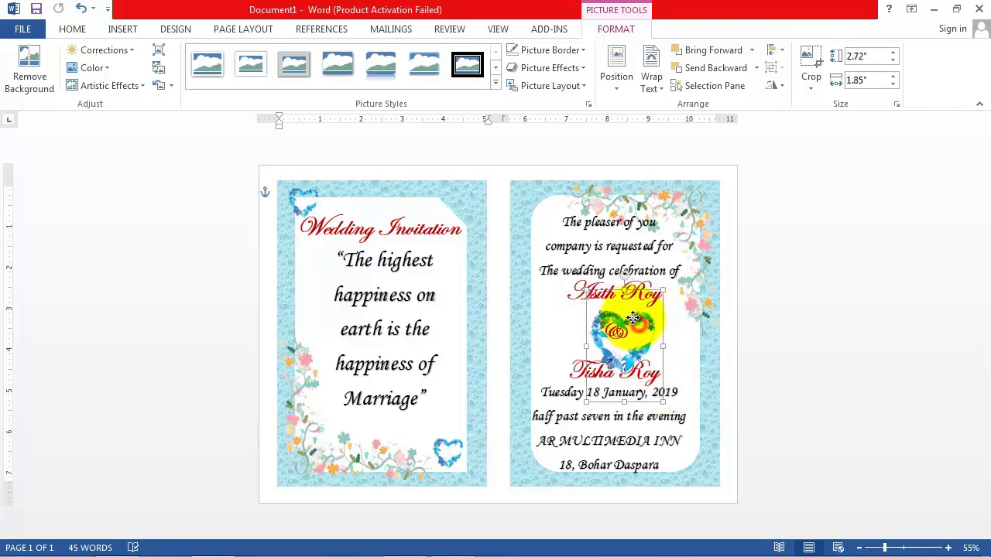
{"action": "left_click_drag", "start_coordinate": [633, 318], "coordinate": [631, 313]}
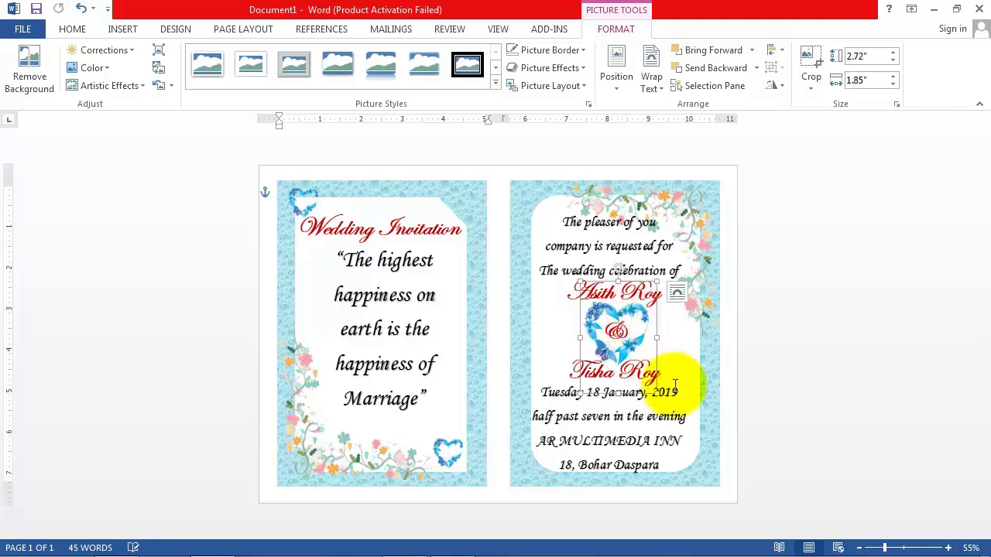
{"action": "left_click", "coordinate": [790, 385]}
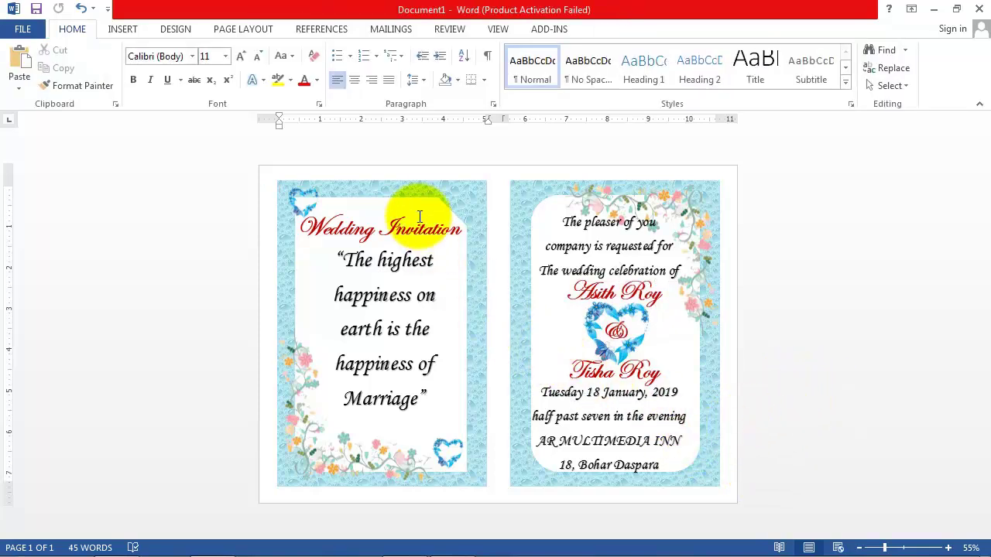
- Insert the PNG3 flower bouquet picture into the document
{"action": "left_click", "coordinate": [125, 31]}
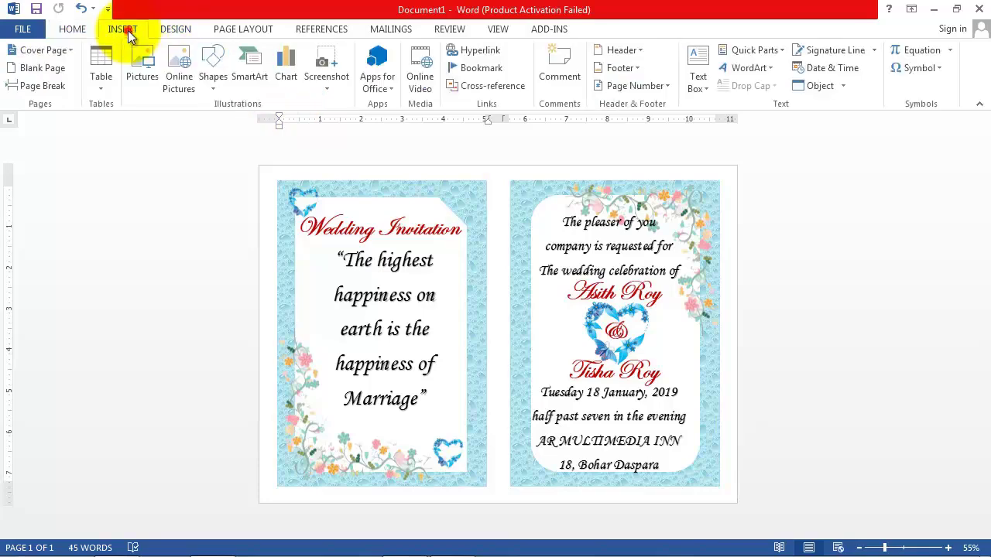
{"action": "left_click", "coordinate": [155, 80]}
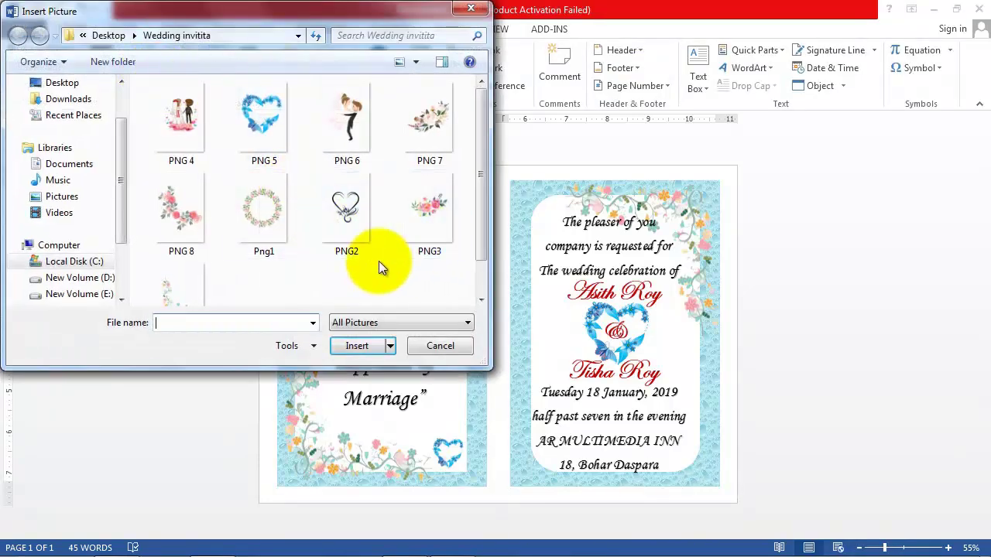
{"action": "scroll", "coordinate": [480, 203], "scroll_direction": "down", "scroll_amount": 1}
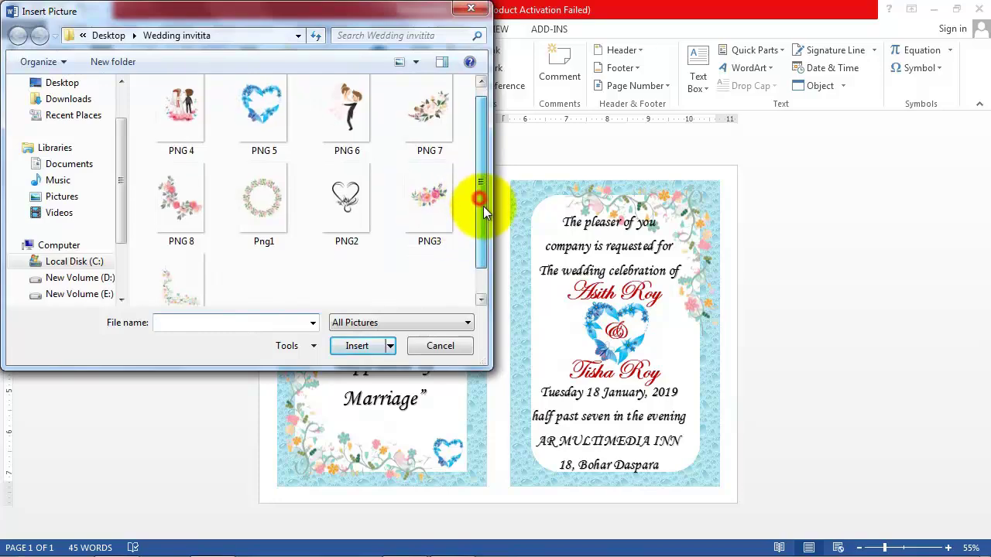
{"action": "left_click", "coordinate": [426, 198]}
{"action": "left_click", "coordinate": [390, 345]}
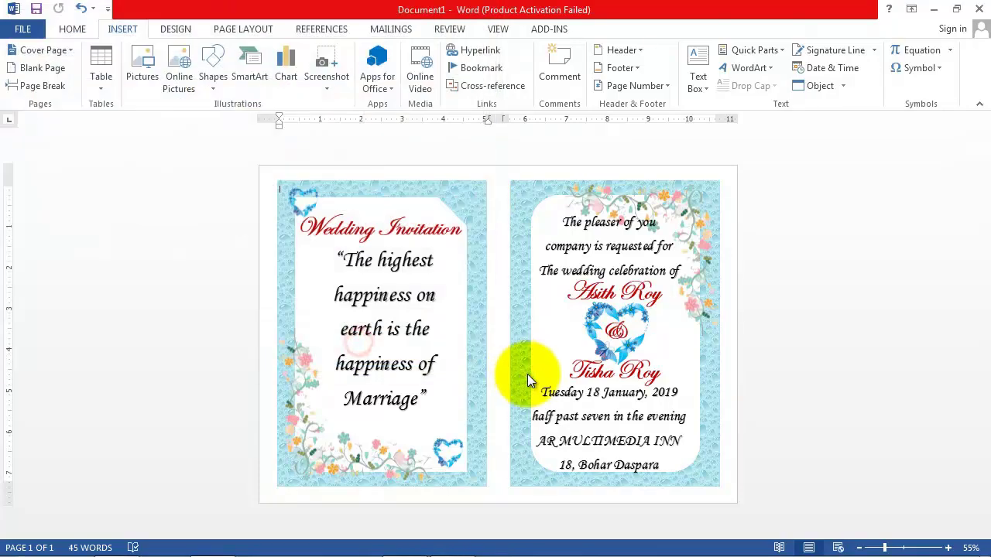
{"action": "left_click", "coordinate": [468, 368]}
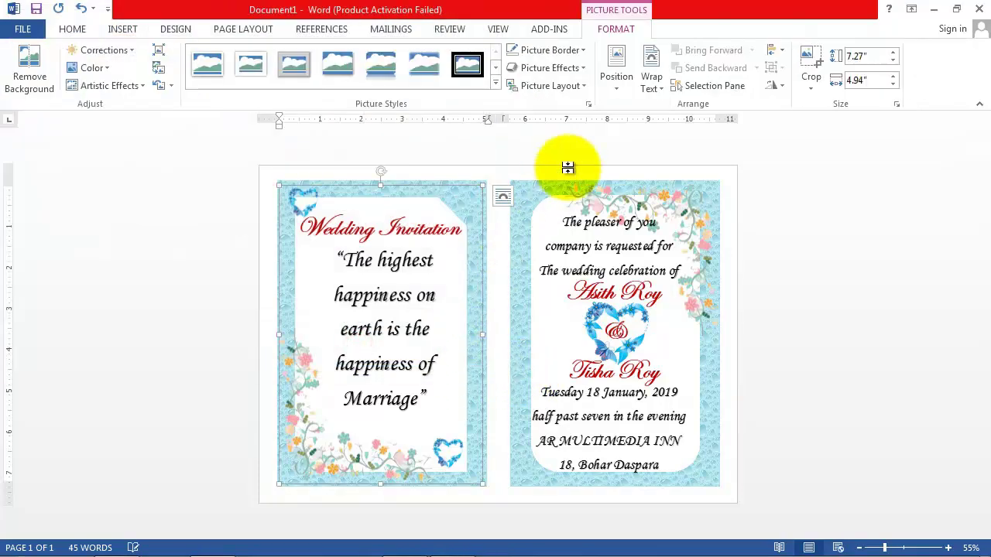
- Float the bouquet in front of text, shrink it to 2.66 x 1.81 inches, and place it at the right card's bottom-right
{"action": "left_click", "coordinate": [653, 84]}
{"action": "left_click", "coordinate": [705, 220]}
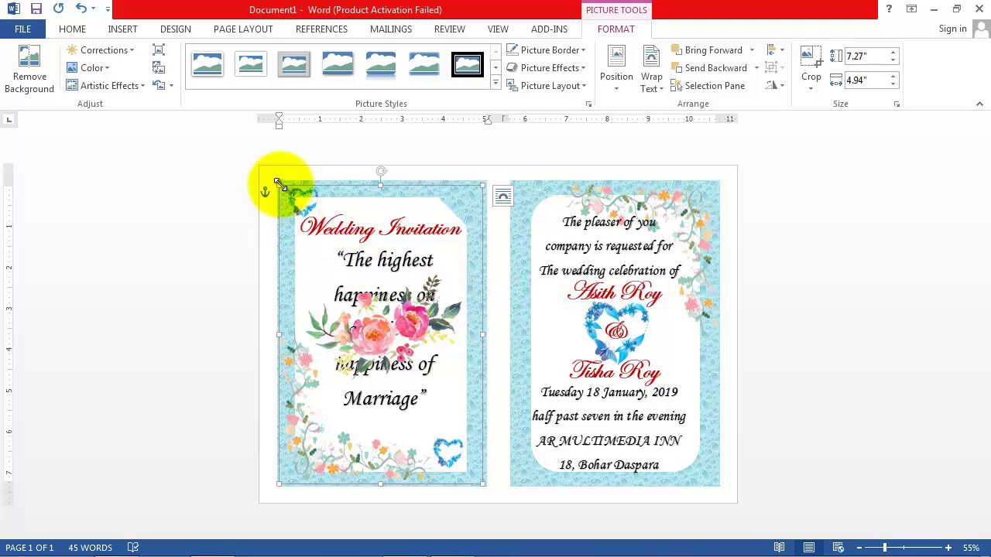
{"action": "left_click_drag", "start_coordinate": [279, 185], "coordinate": [387, 345]}
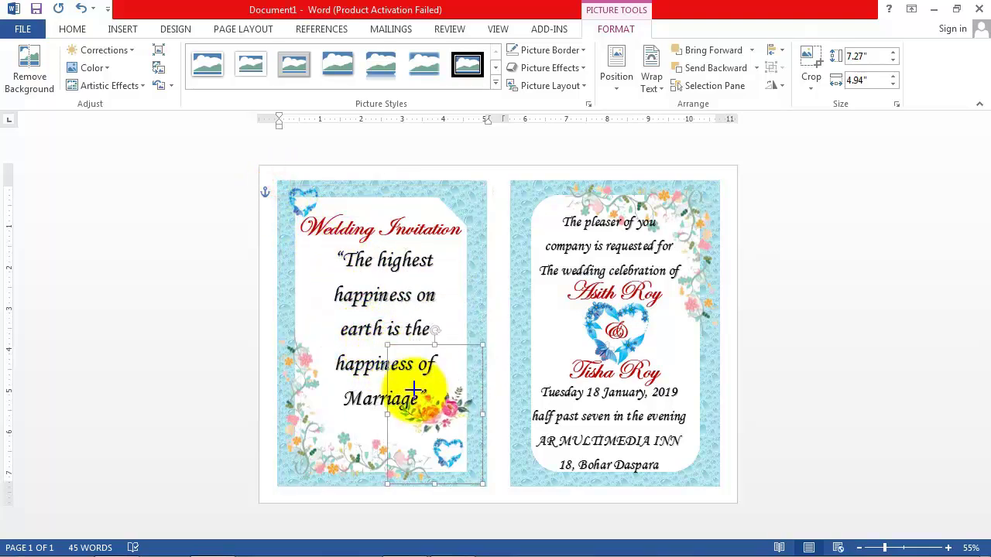
{"action": "left_click_drag", "start_coordinate": [445, 419], "coordinate": [678, 462]}
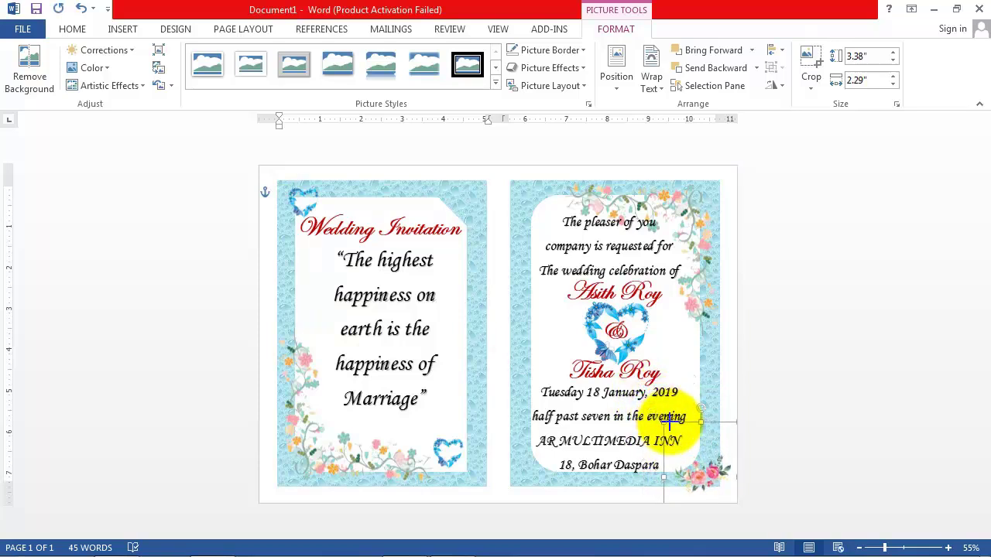
{"action": "left_click_drag", "start_coordinate": [644, 394], "coordinate": [663, 408]}
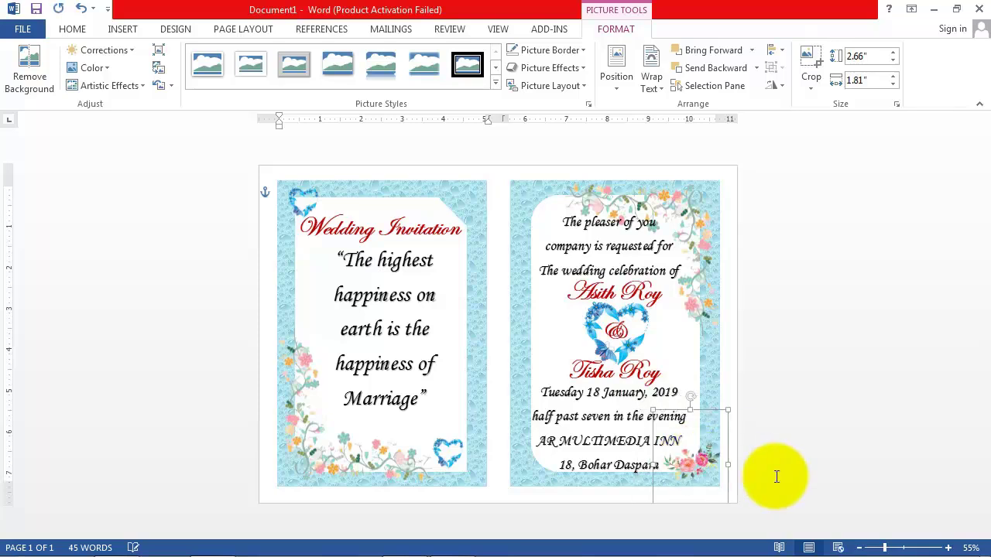
{"action": "left_click", "coordinate": [794, 452]}
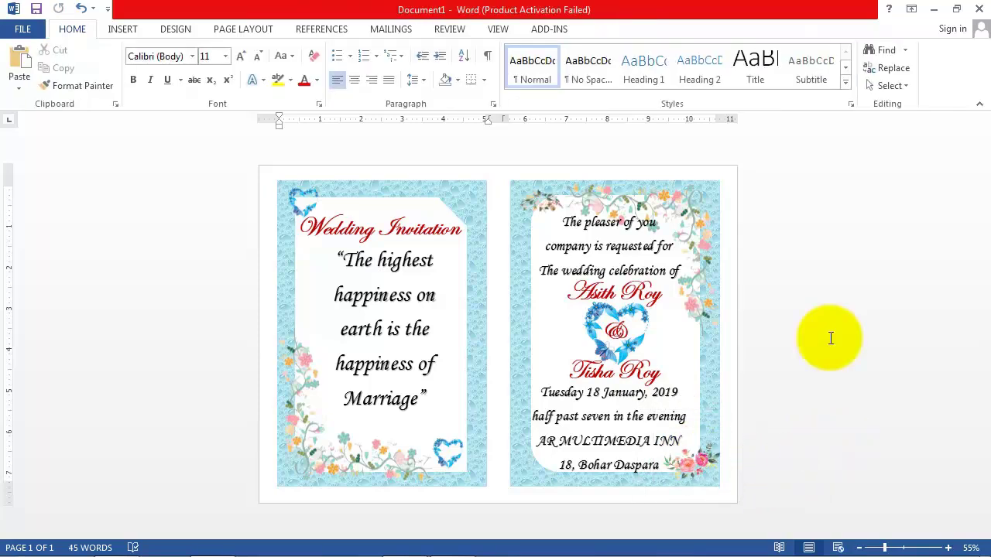
- Move the small flower cluster to the left card's top-right corner
{"action": "left_click", "coordinate": [547, 203]}
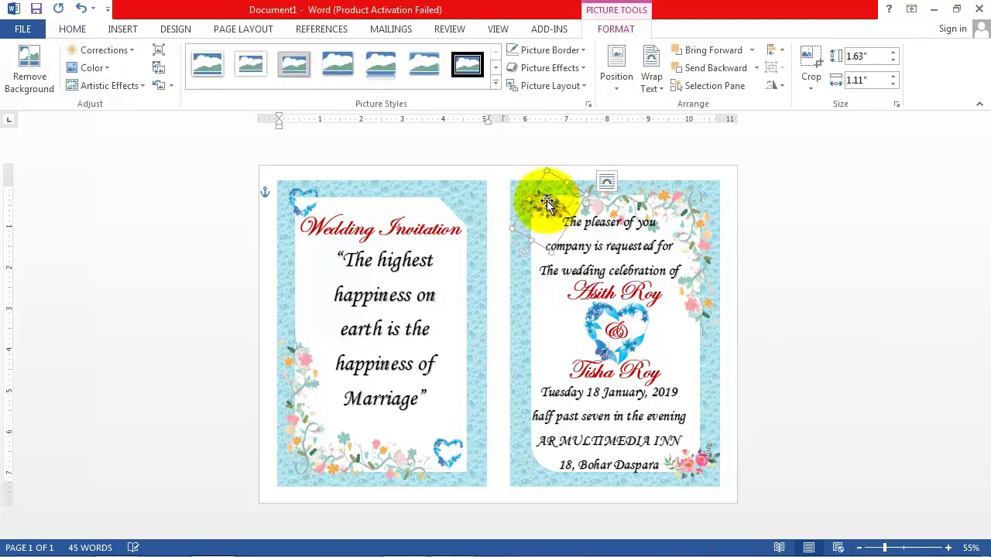
{"action": "left_click_drag", "start_coordinate": [541, 201], "coordinate": [445, 190]}
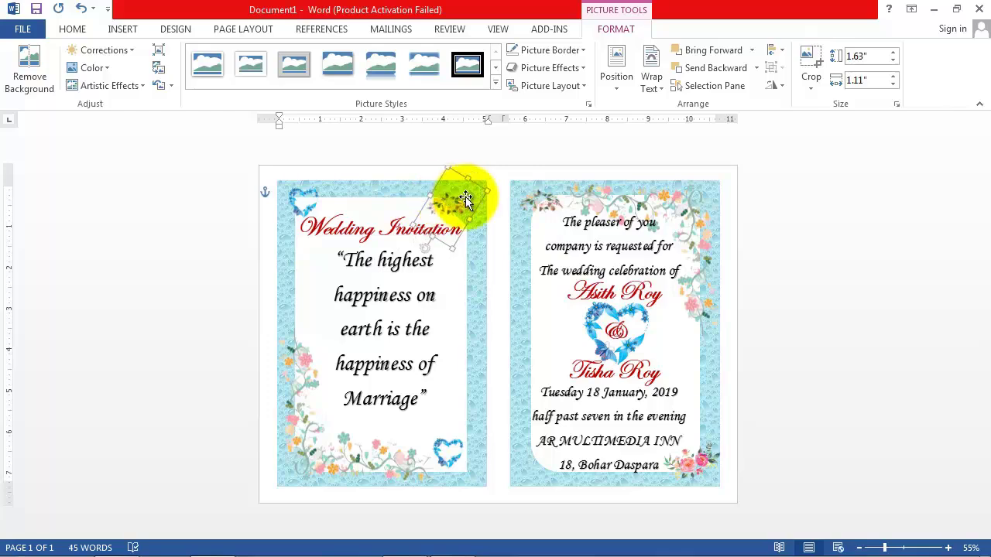
{"action": "left_click", "coordinate": [865, 332]}
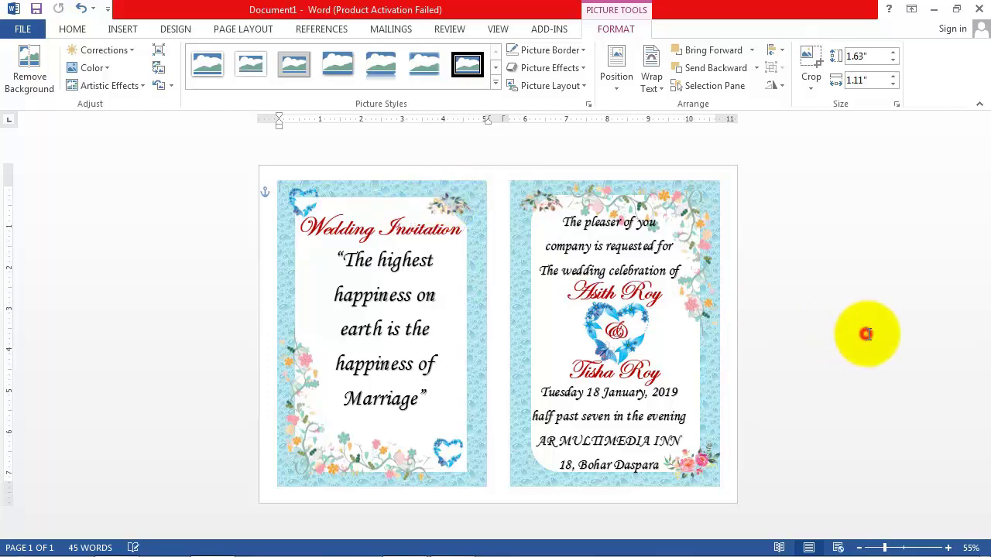
- Save the invitation as 'Wedding card' in the Wedding invitita folder
{"action": "left_click", "coordinate": [23, 29]}
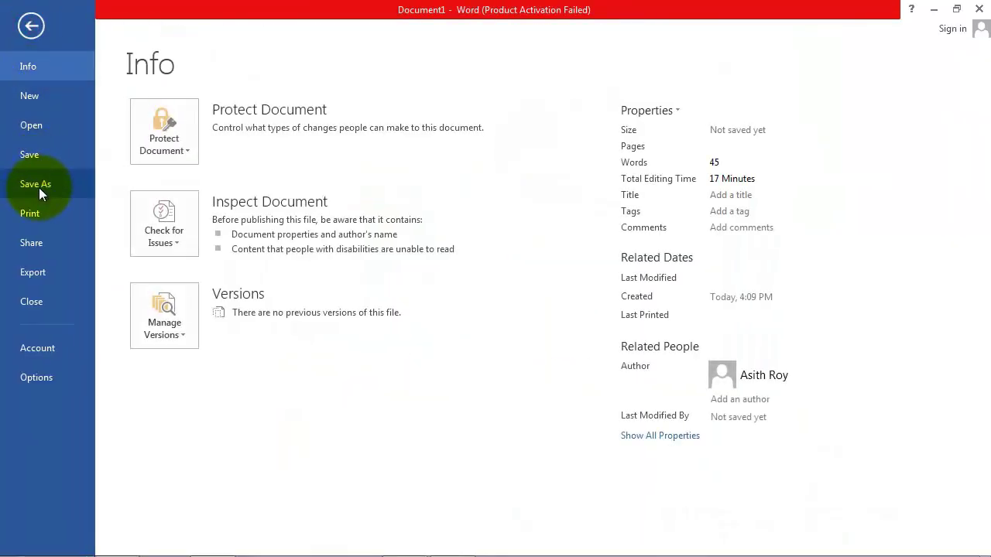
{"action": "left_click", "coordinate": [40, 154]}
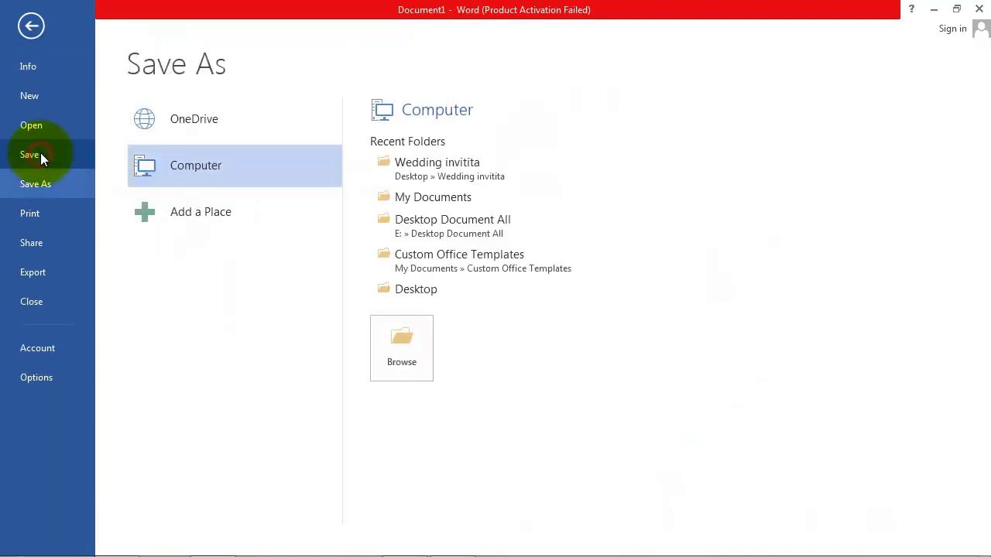
{"action": "left_click", "coordinate": [420, 169]}
{"action": "type", "text": "Wedd"}
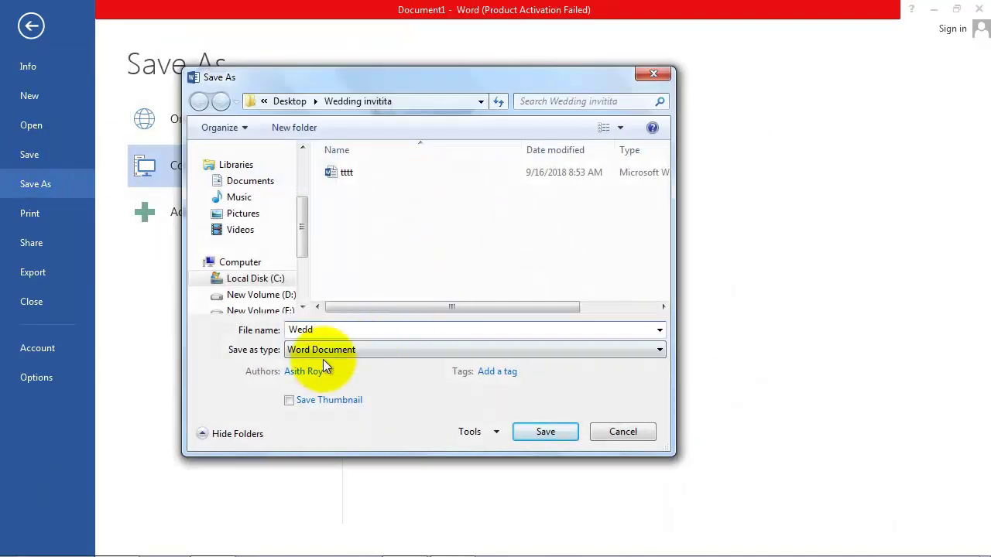
{"action": "type", "text": " card"}
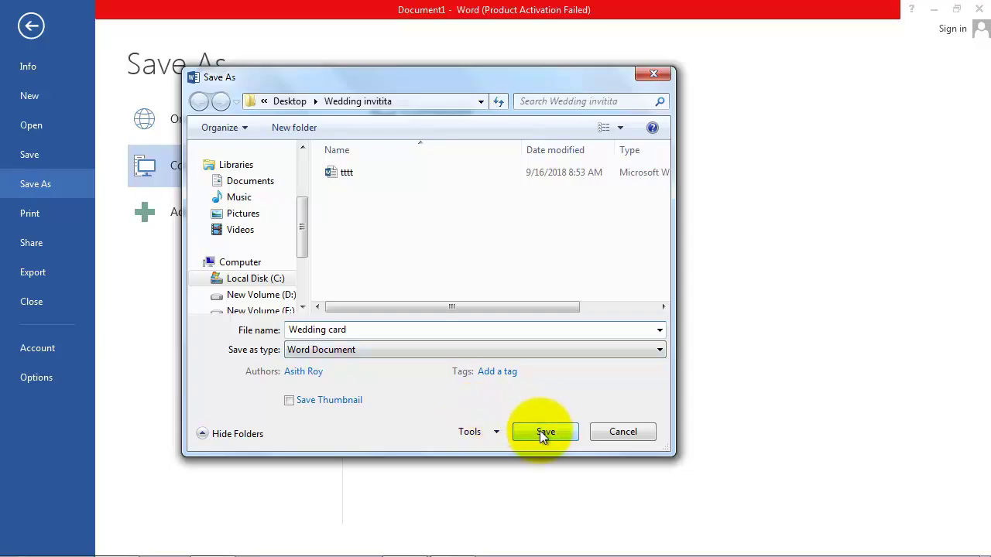
{"action": "left_click", "coordinate": [539, 430]}
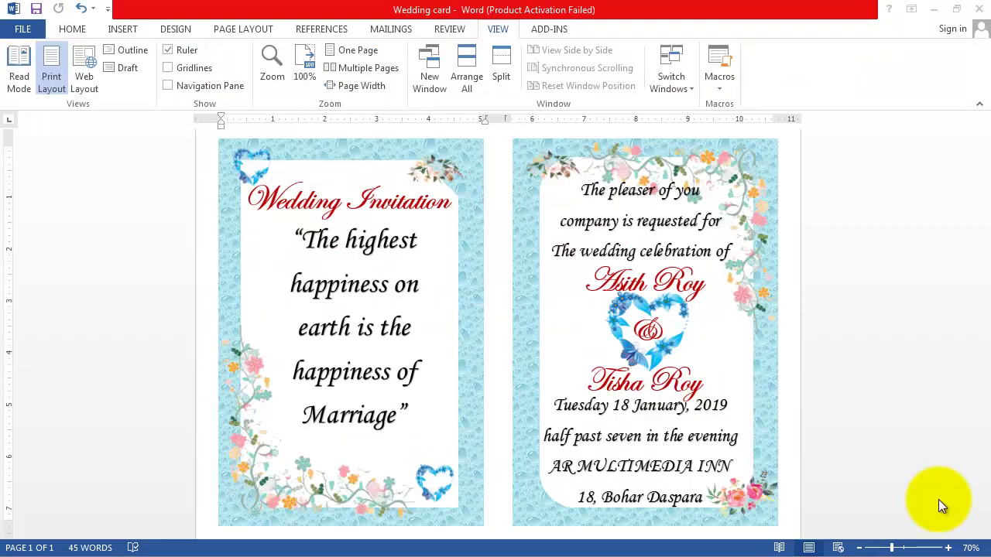